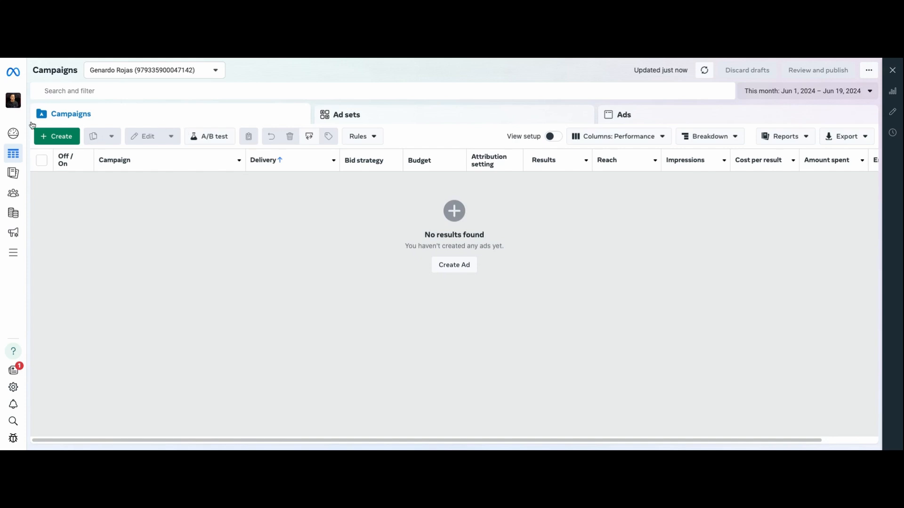
- Switch to Facebook, change from the business Page to the personal profile, and dismiss the profile-switch notification
left_click(9, 103)
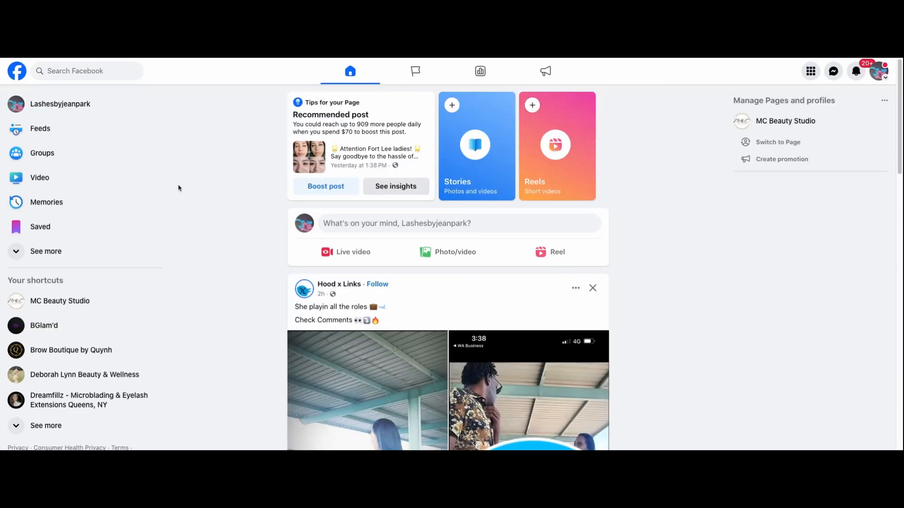
left_click(878, 72)
left_click(791, 140)
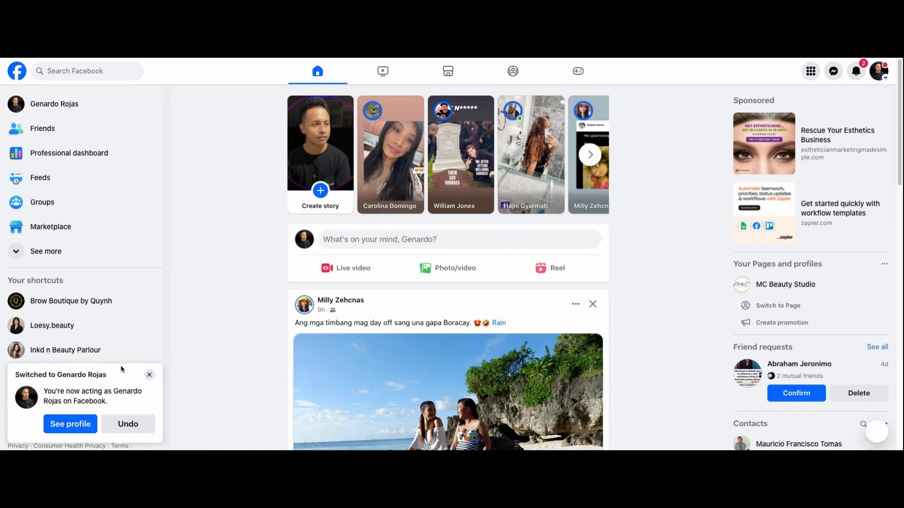
left_click(149, 375)
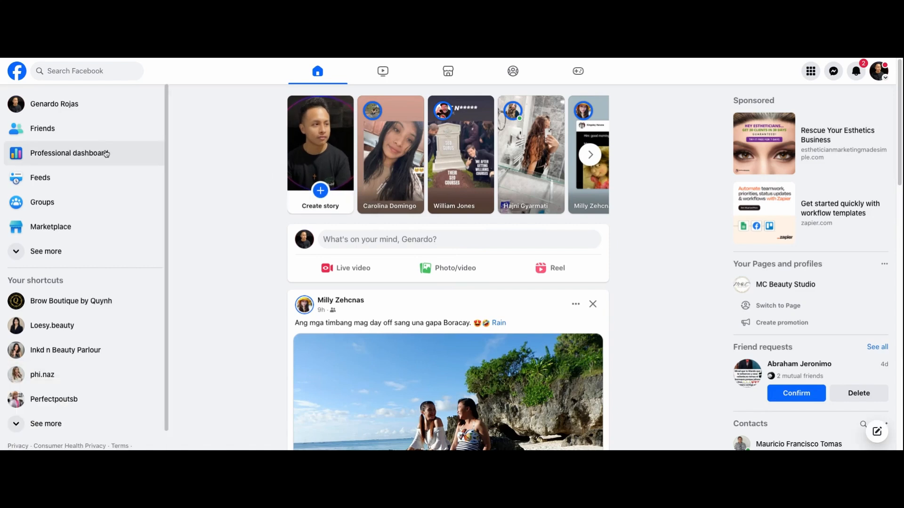
- Expand the shortcuts on the Facebook home page, dismiss the new notification, and open Ads Manager
left_click(77, 259)
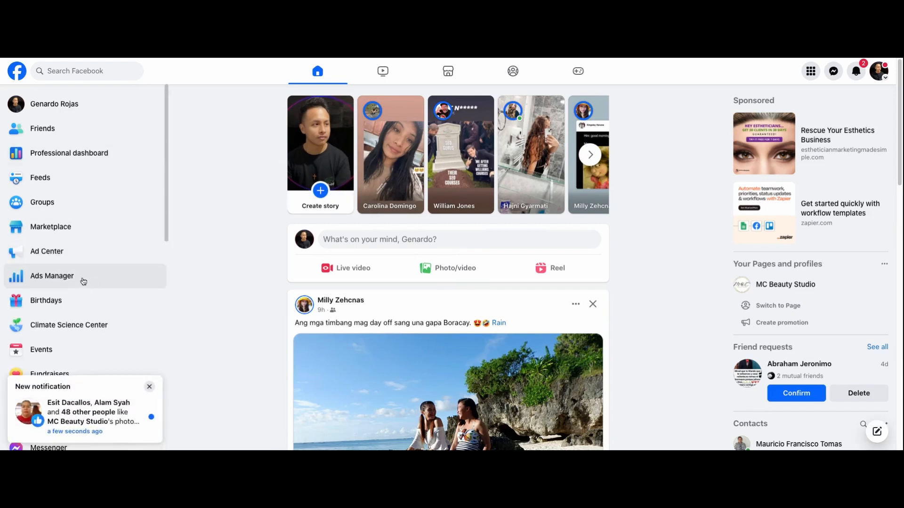
left_click(149, 387)
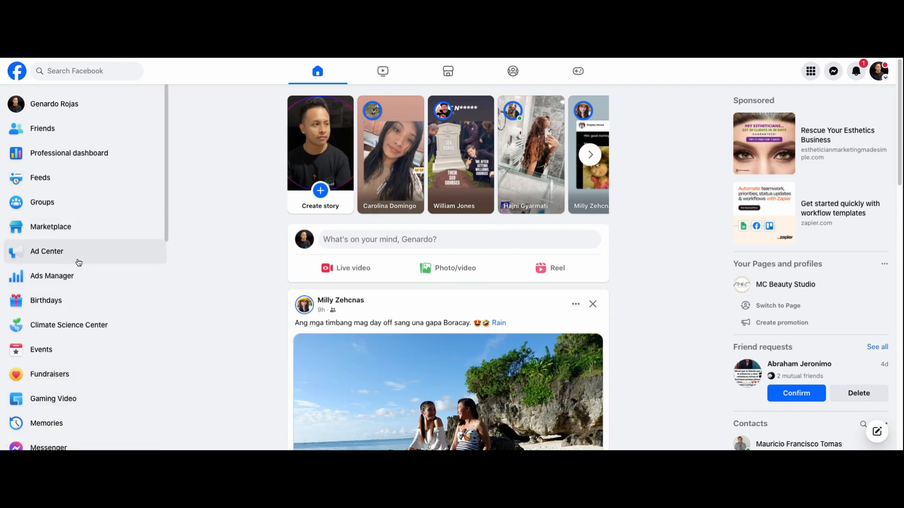
left_click(58, 284)
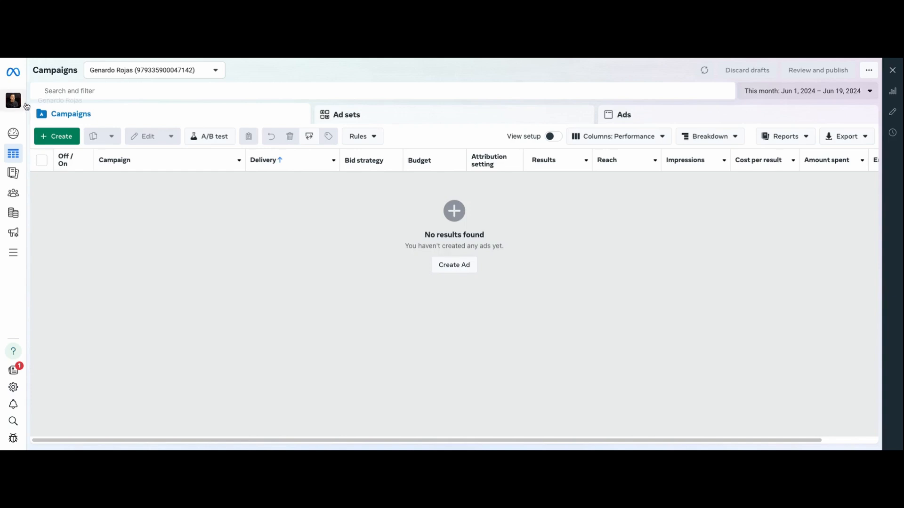
- View the full list of available tools and choose the Ads Manager shortcut
mouse_move(32, 262)
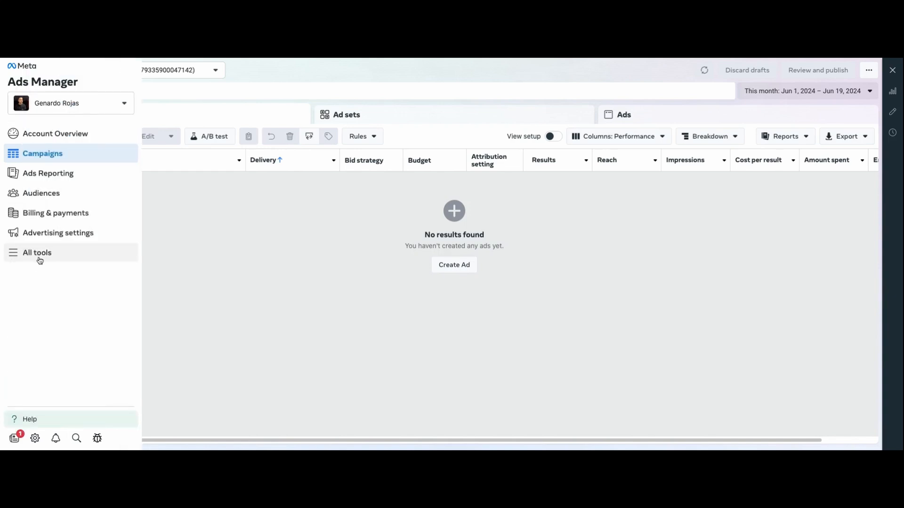
left_click(39, 258)
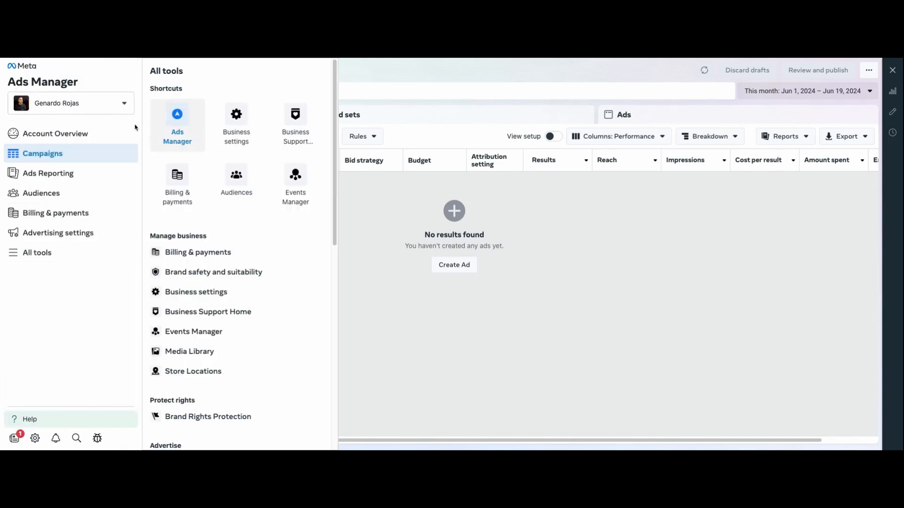
left_click(177, 137)
- Bring up the list of accounts and business portfolios and start creating a new business portfolio
left_click(13, 100)
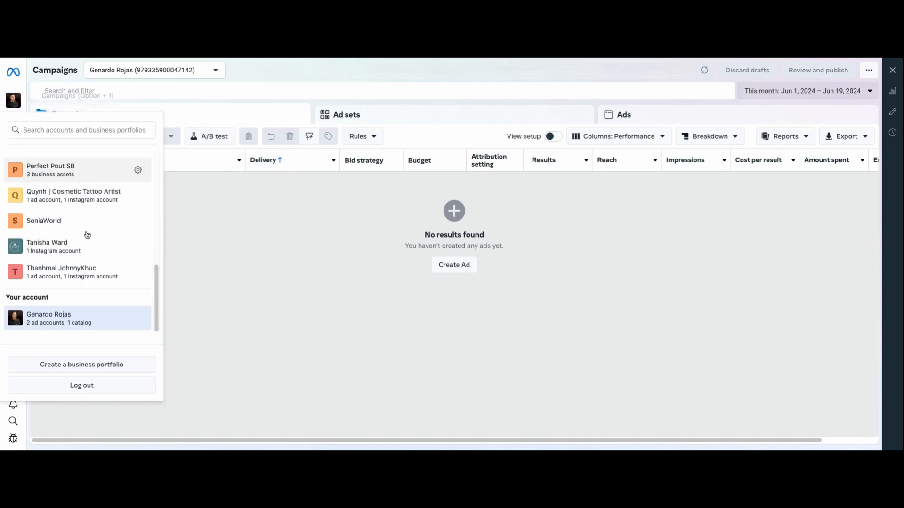
left_click(20, 100)
left_click(117, 110)
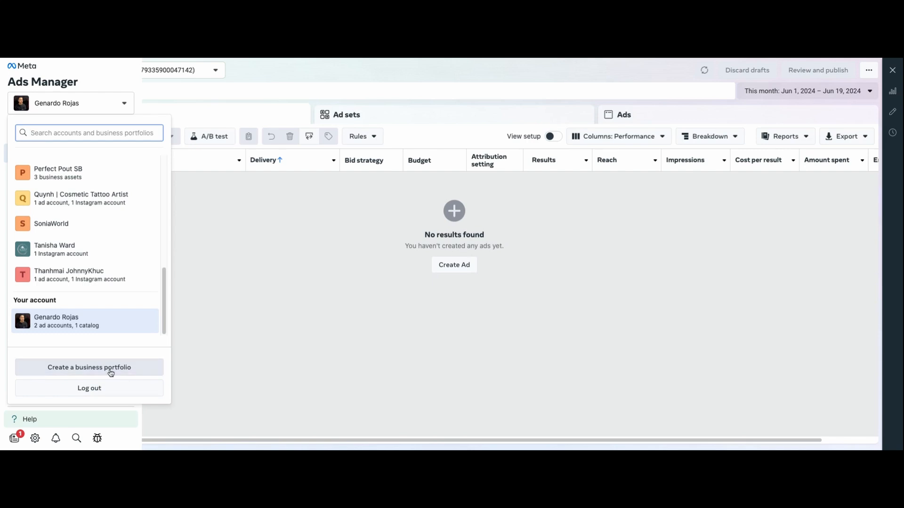
left_click(110, 373)
- Try to create a business portfolio named "Test" without filling in the contact details, and close the form
left_click(381, 188)
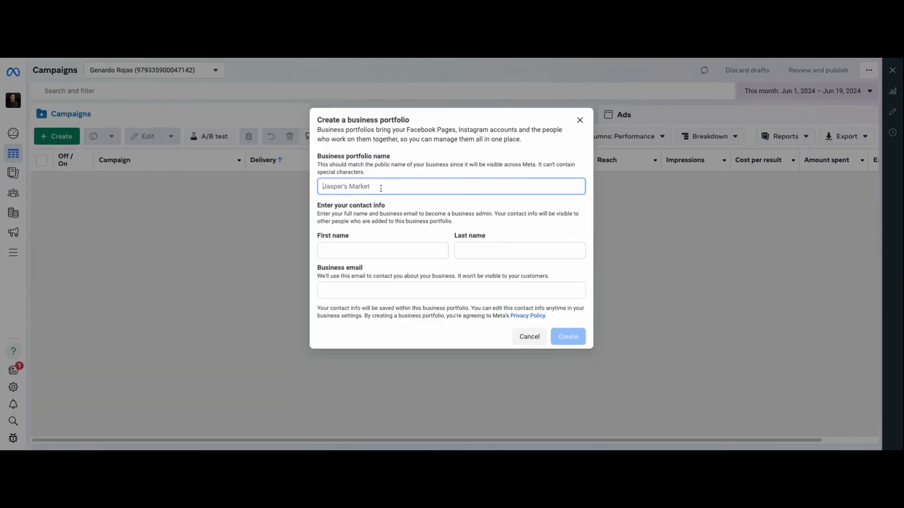
type("Test")
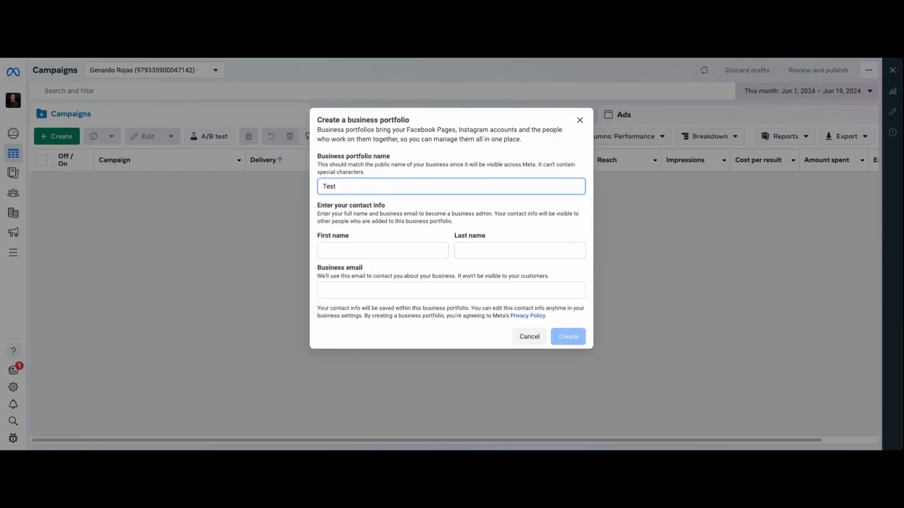
left_click(378, 248)
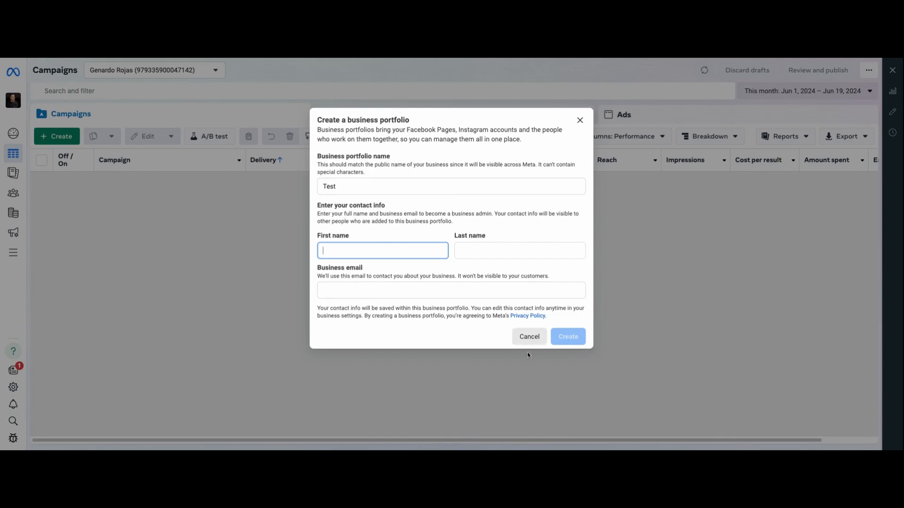
left_click(575, 338)
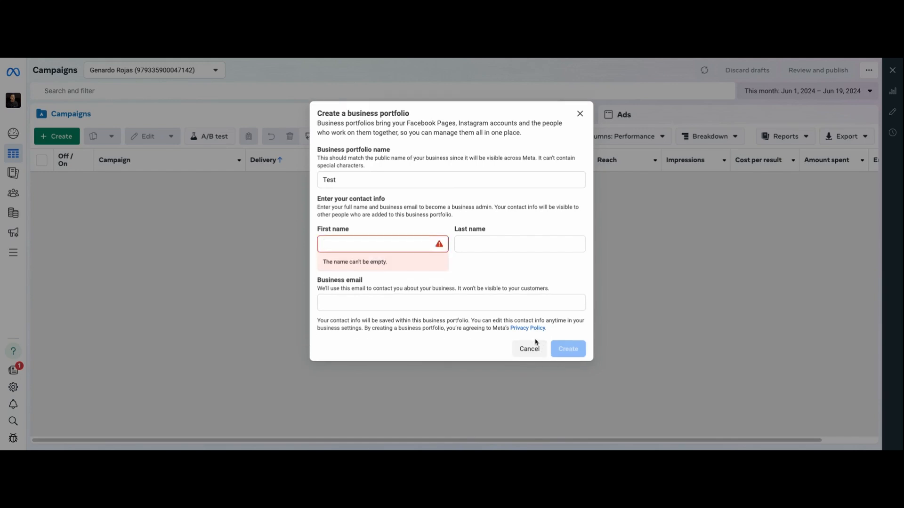
left_click(579, 114)
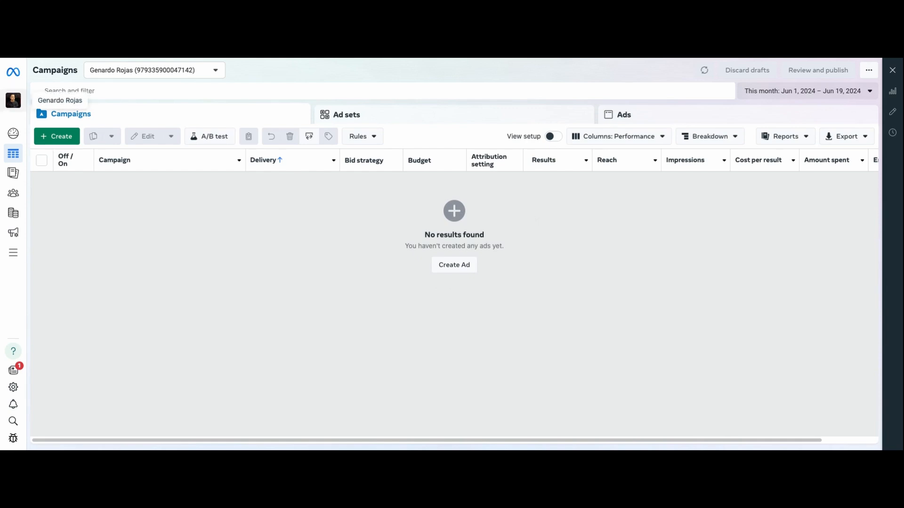
left_click(13, 100)
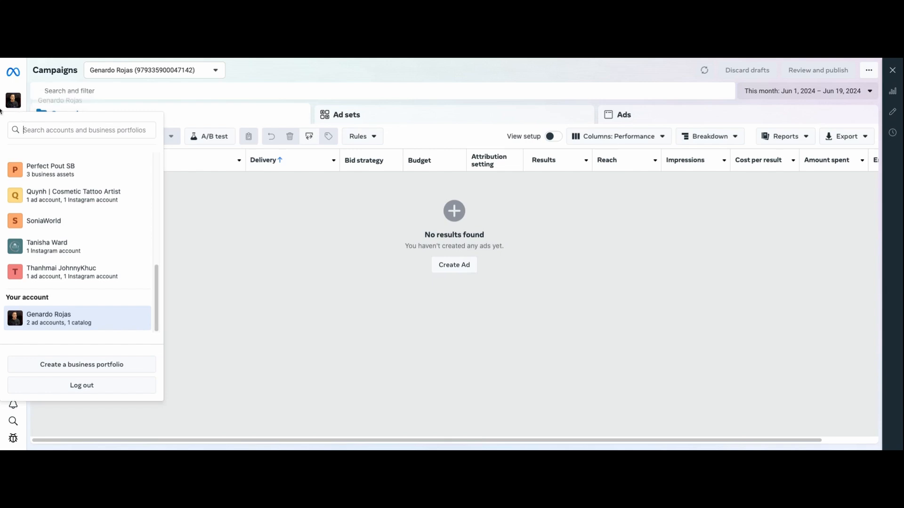
left_click(74, 127)
left_click(266, 272)
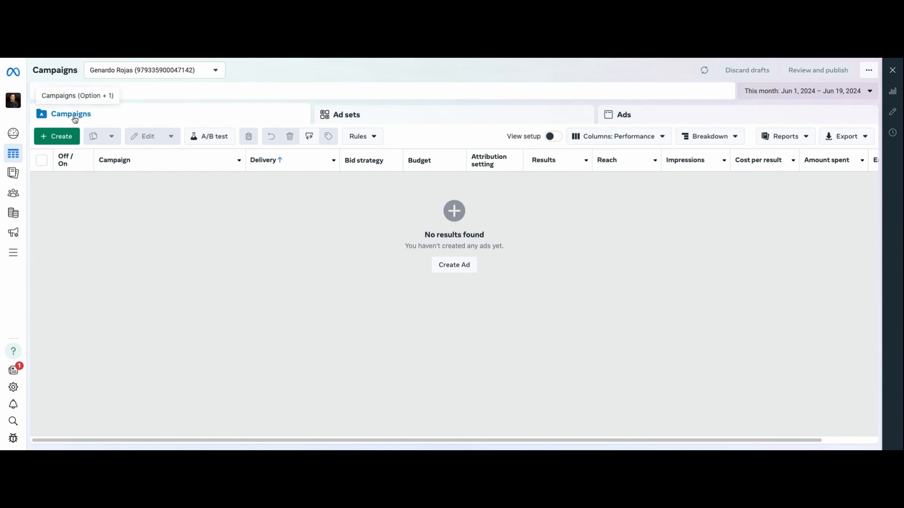
- Create a new auction campaign with the Leads objective and name it "Test"
left_click(59, 143)
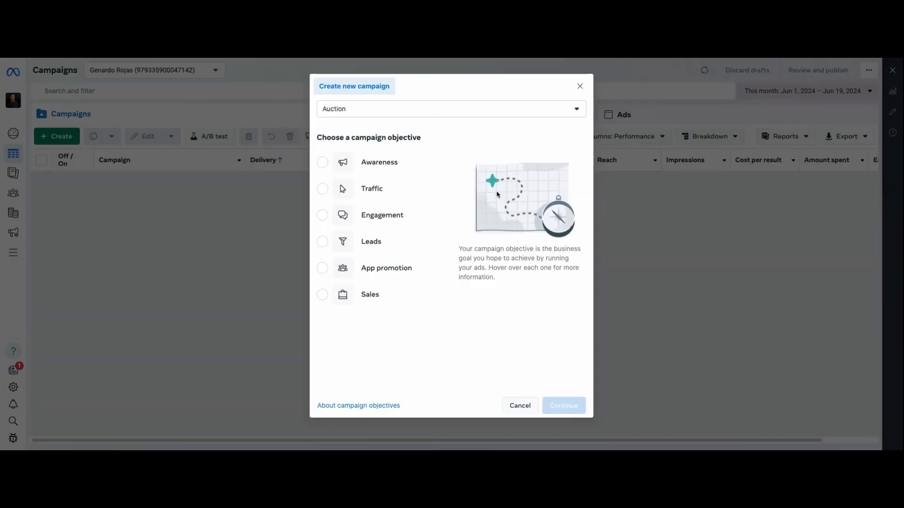
mouse_move(355, 254)
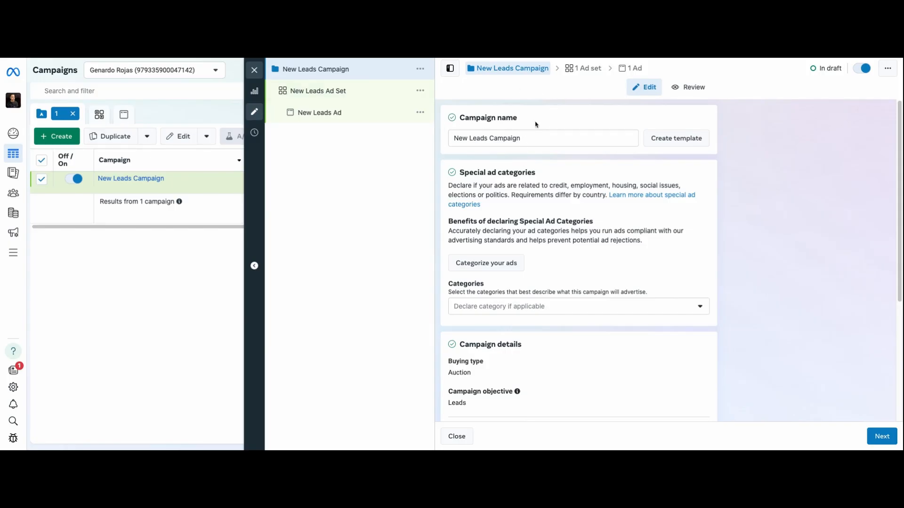
left_click(537, 137)
key("ctrl+a")
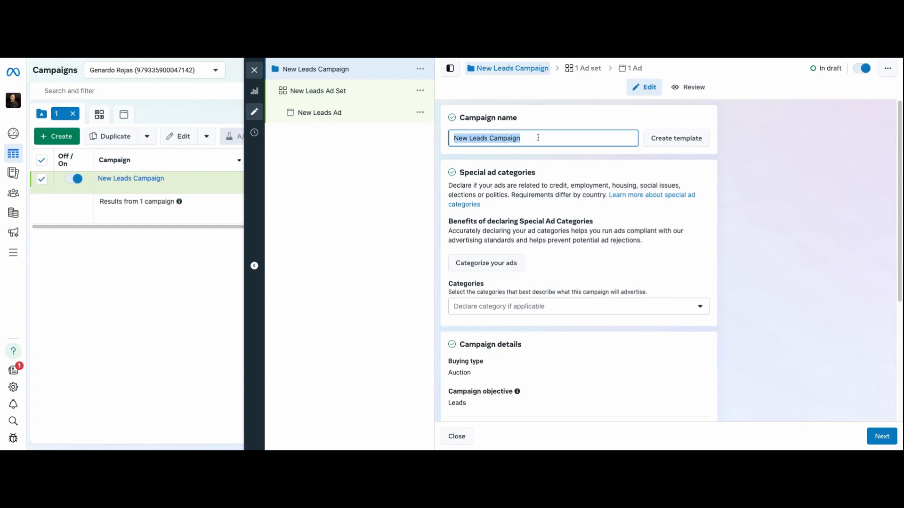
key("BackSpace")
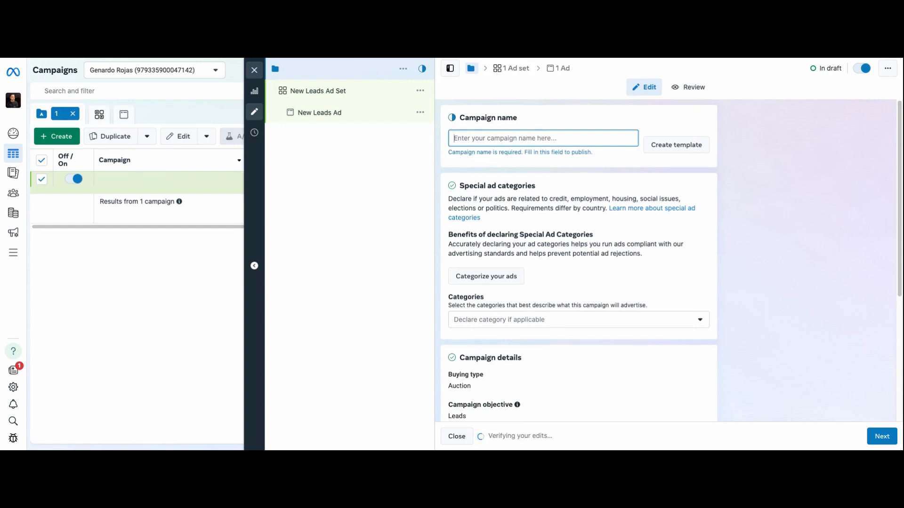
type("Test")
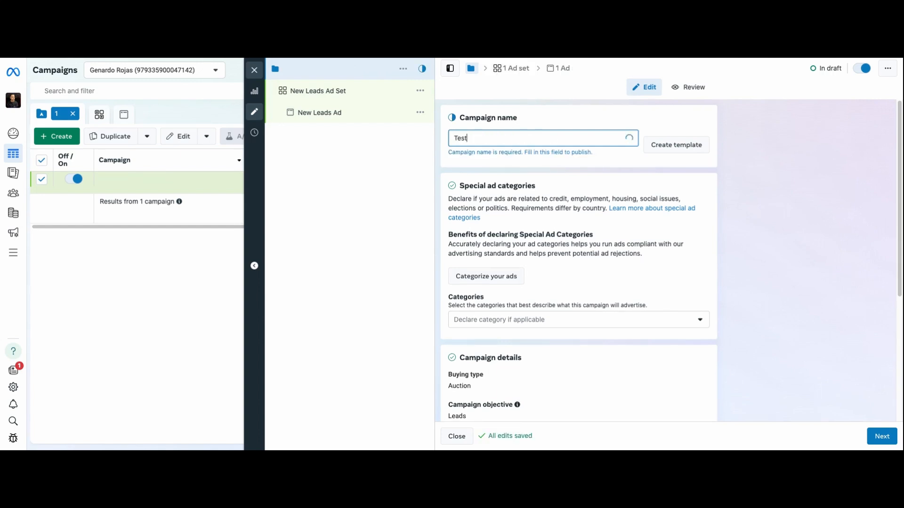
- Turn on Advantage campaign budget for the Test campaign
scroll(565, 150, "down", 4)
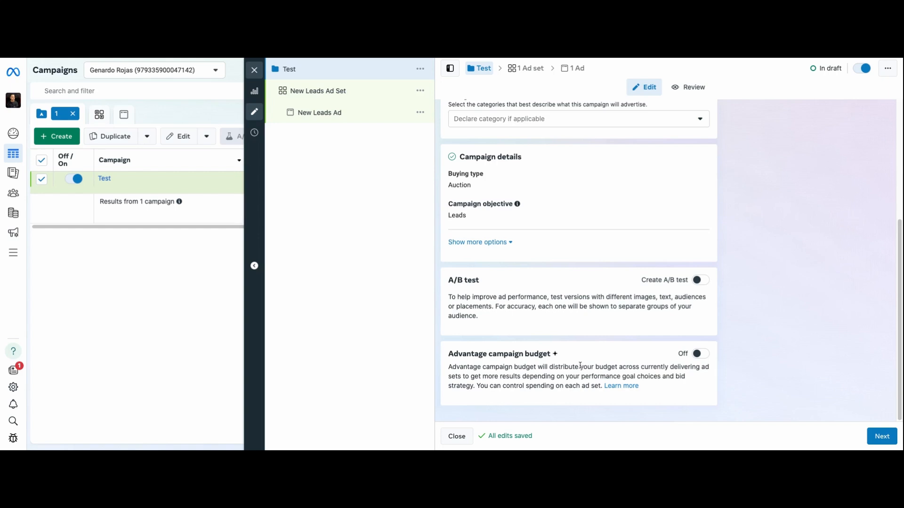
left_click(700, 353)
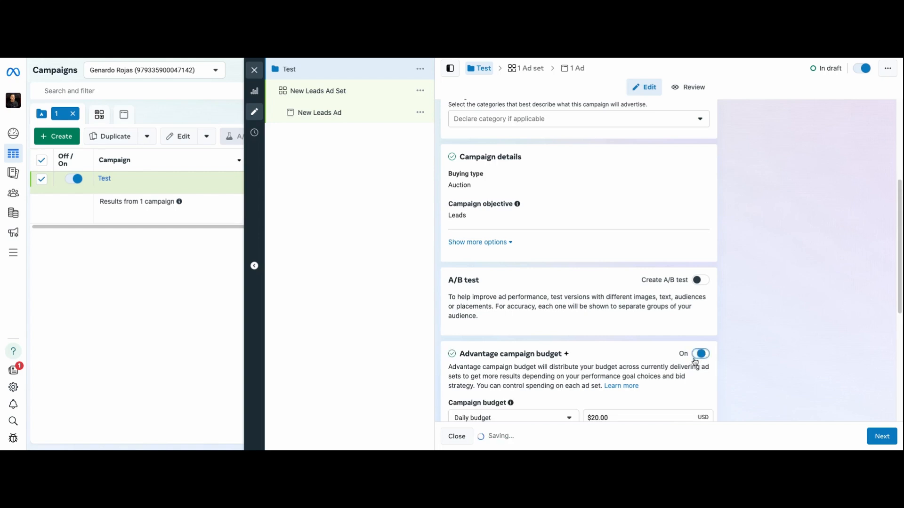
scroll(653, 325, "down", 3)
scroll(654, 324, "down", 2)
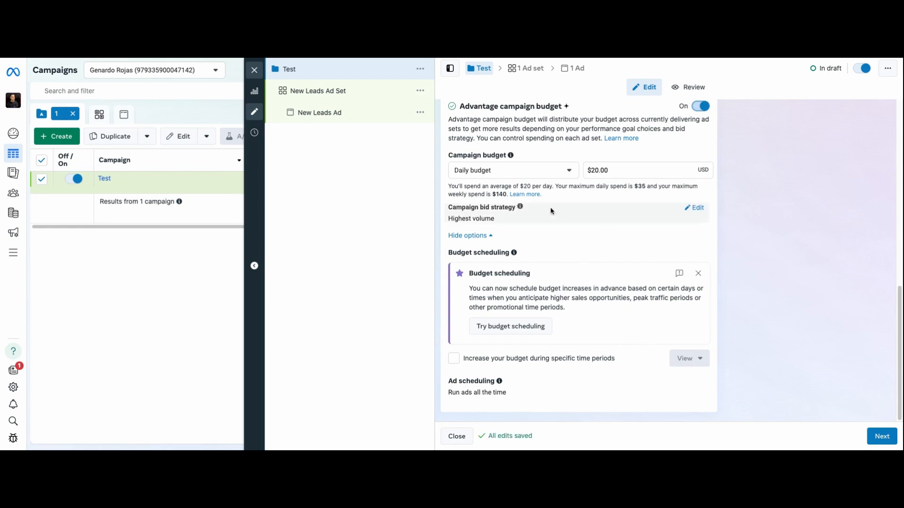
- Change the campaign budget type to Lifetime budget and set the amount to $900
left_click(523, 170)
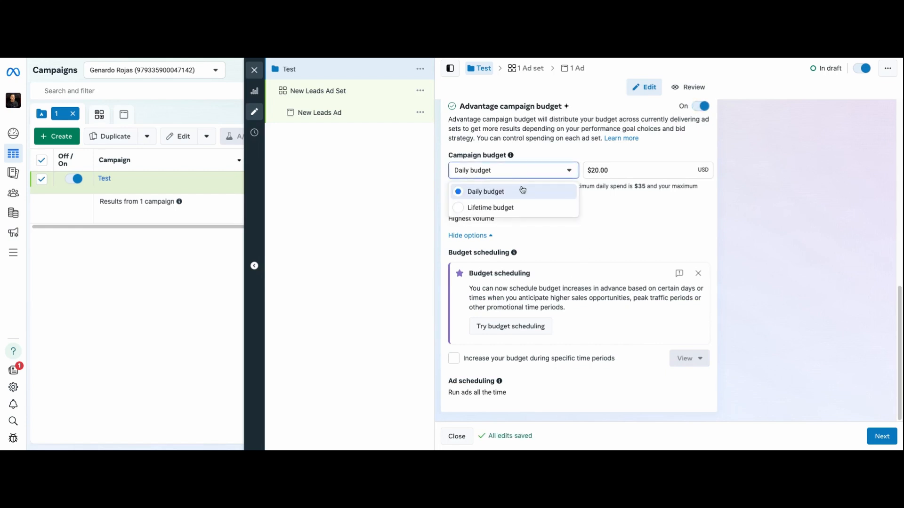
left_click(504, 208)
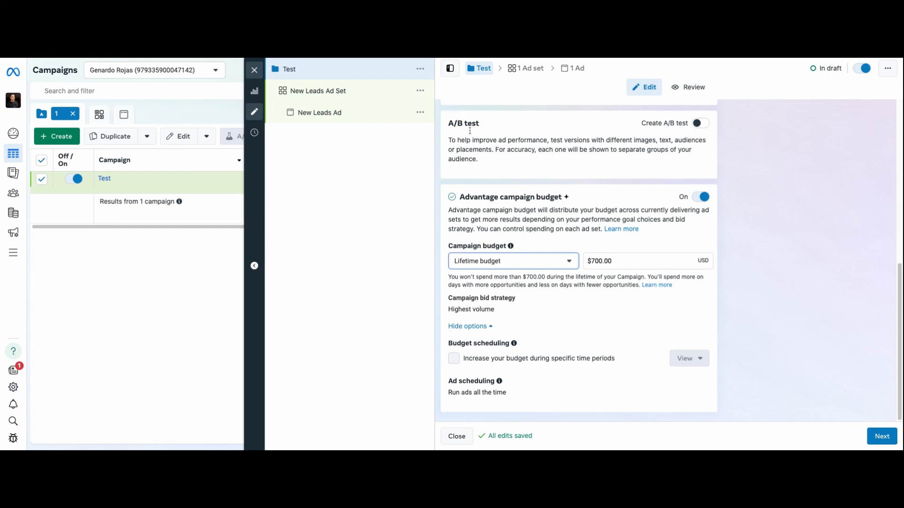
left_click(622, 263)
key("BackSpace")
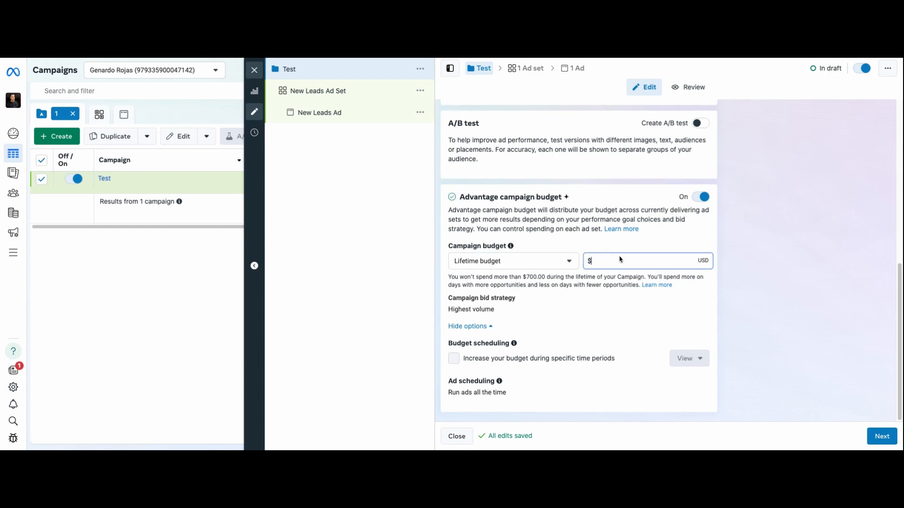
type("900")
- Change the campaign budget type back to Daily budget and enter 30 USD as the amount
left_click(553, 266)
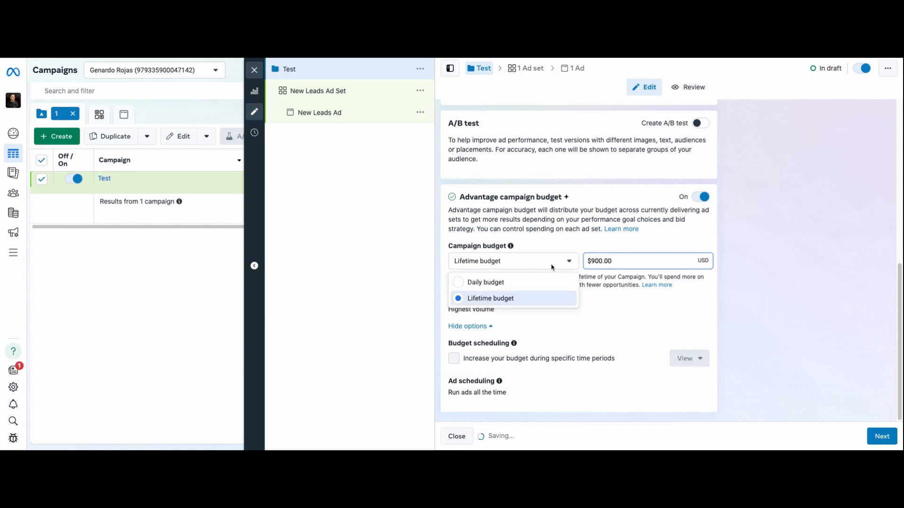
left_click(499, 286)
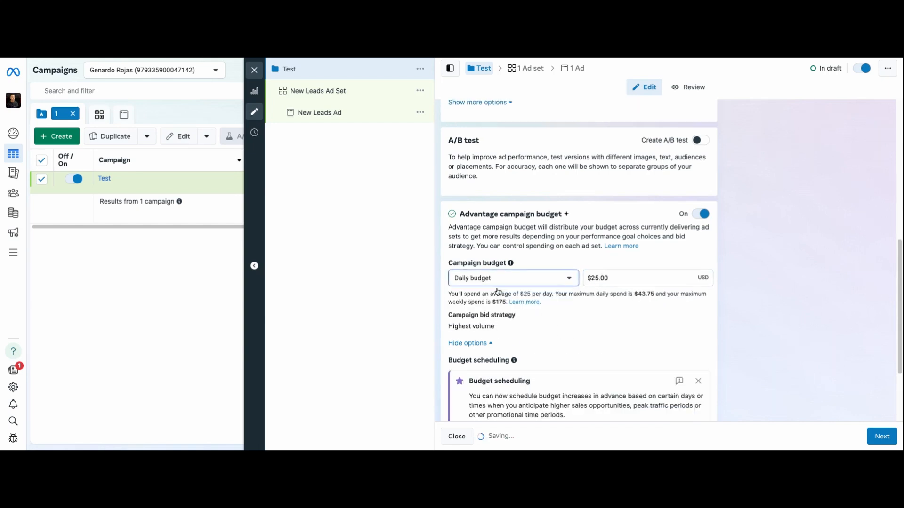
left_click(612, 277)
key("BackSpace")
key("BackSpace")
key("BackSpace")
key("BackSpace")
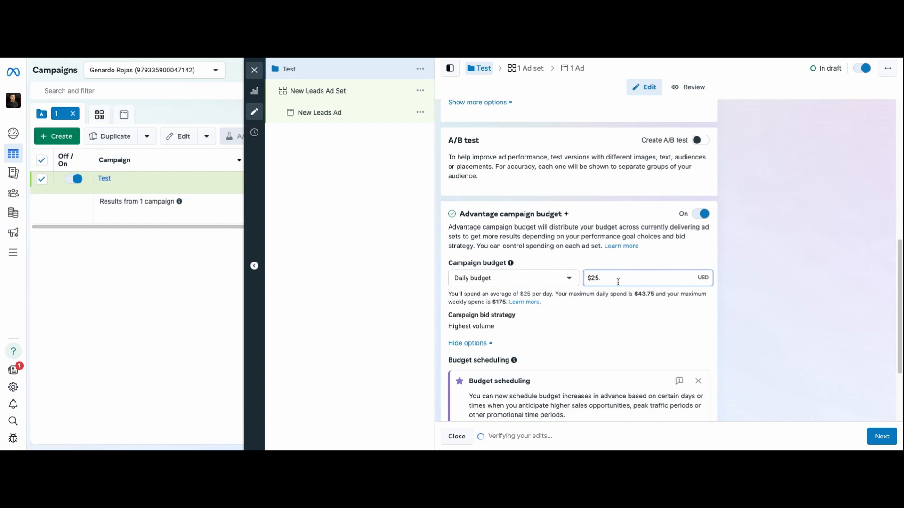
key("BackSpace")
key("BackSpace")
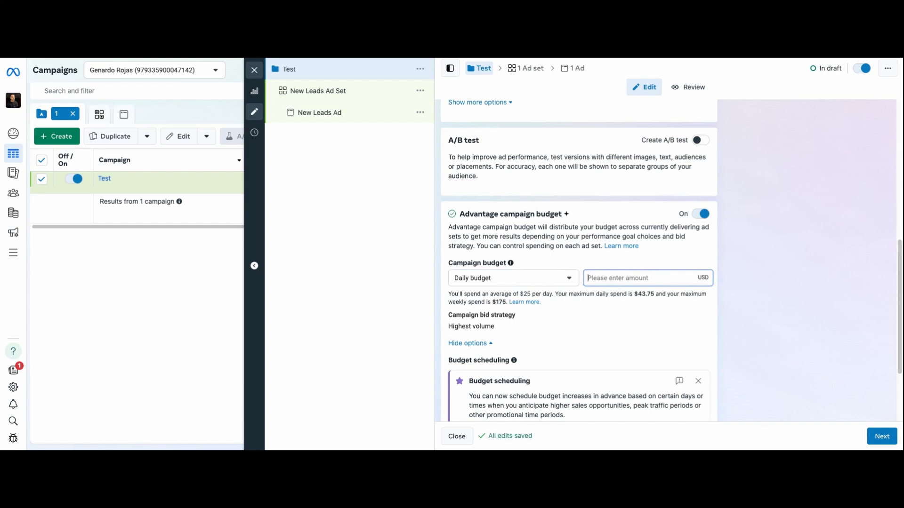
type("30")
- Turn off Advantage campaign budget and open the New Leads Ad Set for editing
scroll(579, 332, "down", 2)
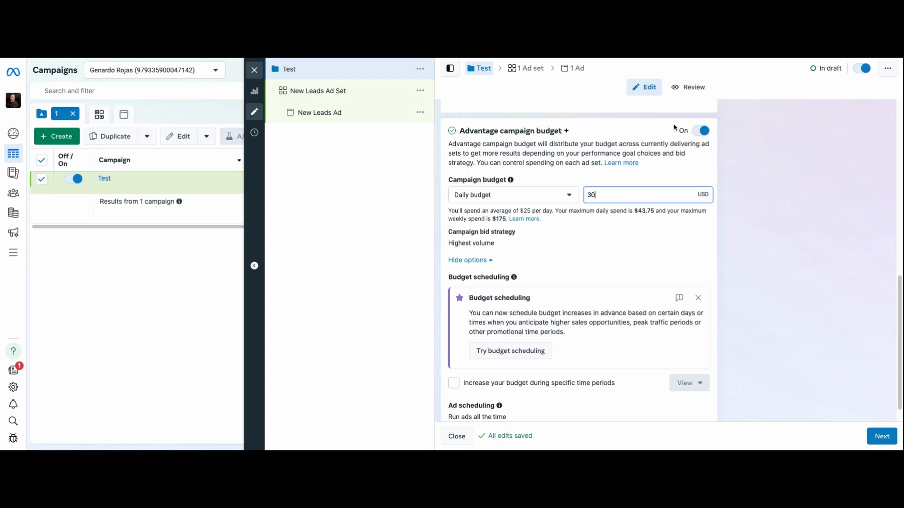
left_click(701, 134)
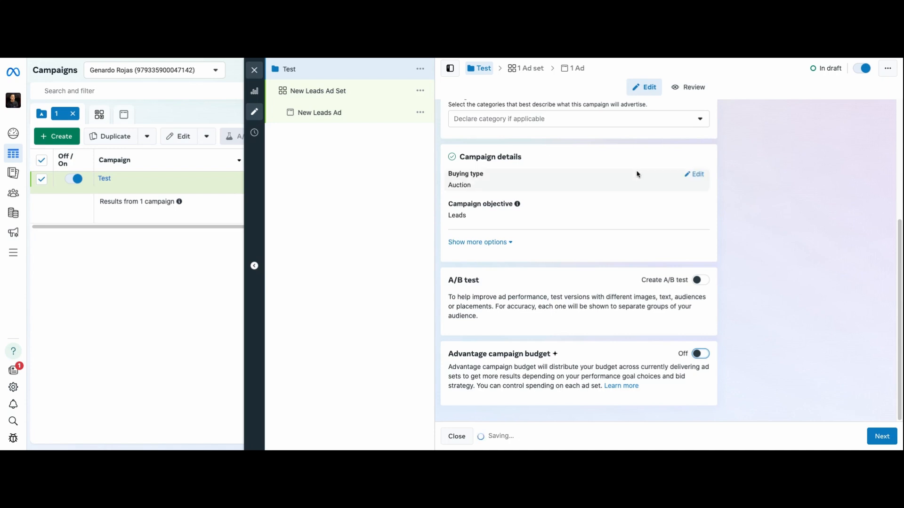
left_click(339, 93)
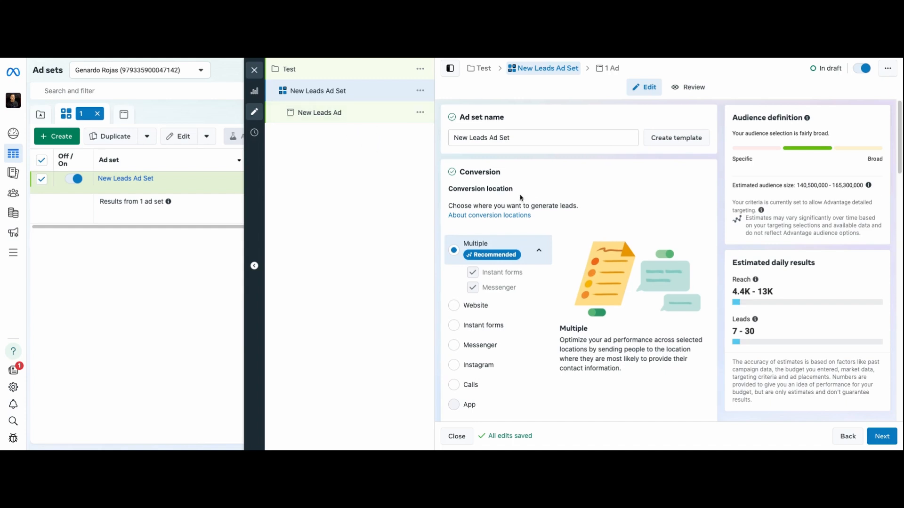
- Set the ad set's conversion location to Instant forms after trying the Website option
scroll(520, 198, "down", 1)
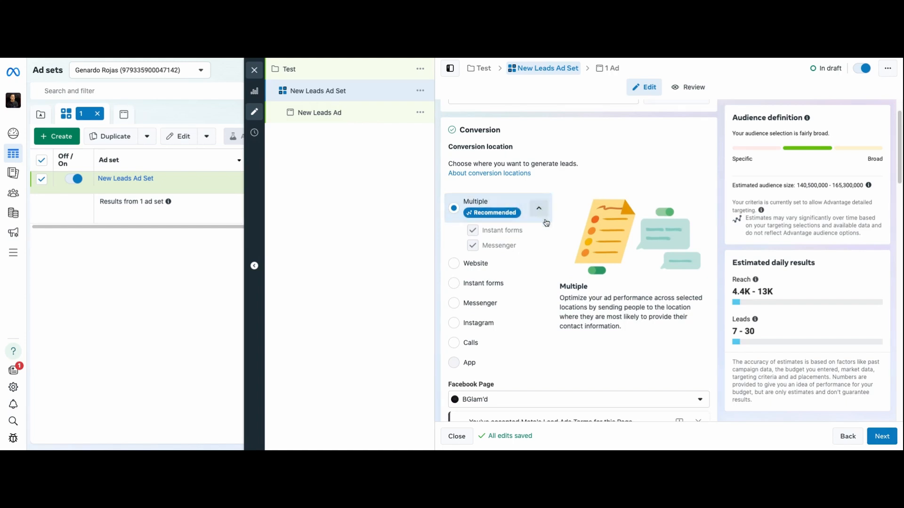
scroll(508, 235, "down", 1)
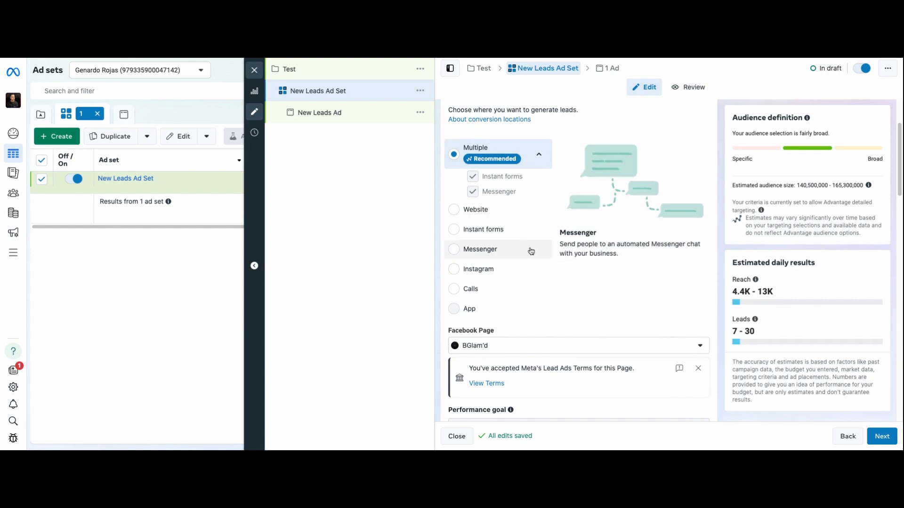
left_click(468, 230)
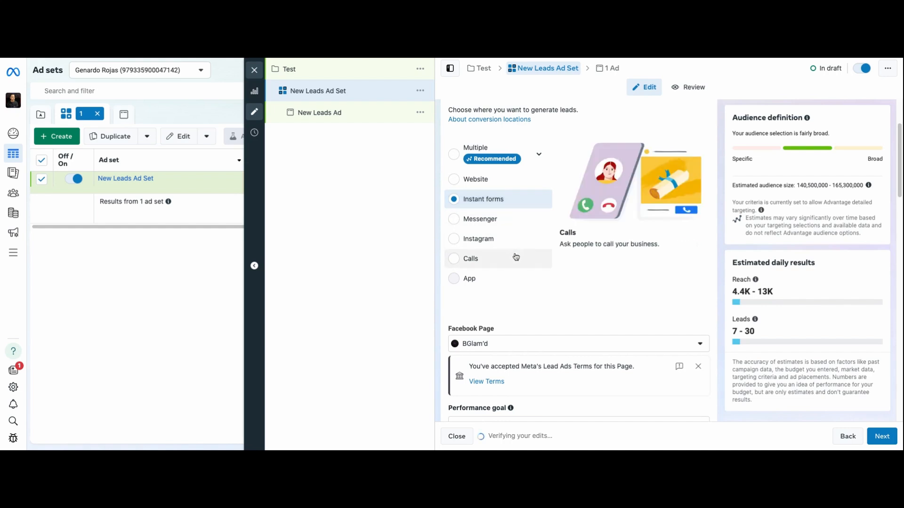
left_click(454, 183)
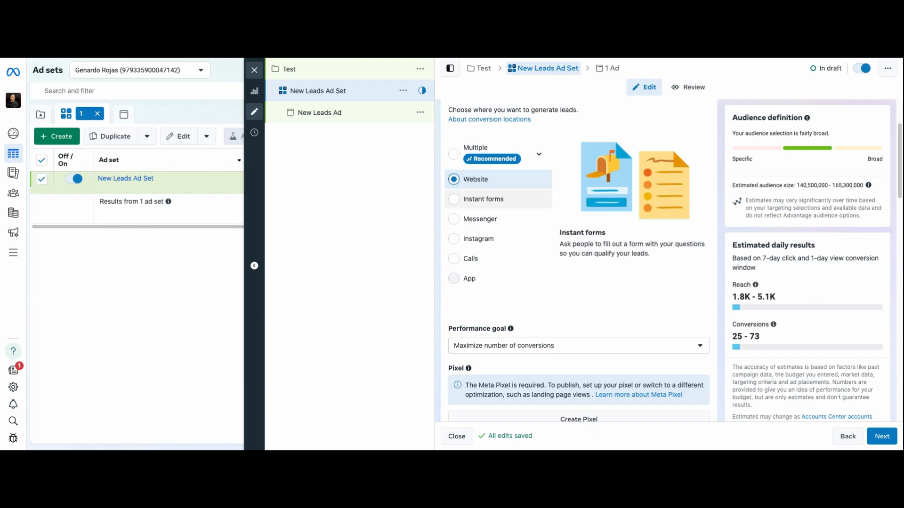
left_click(461, 203)
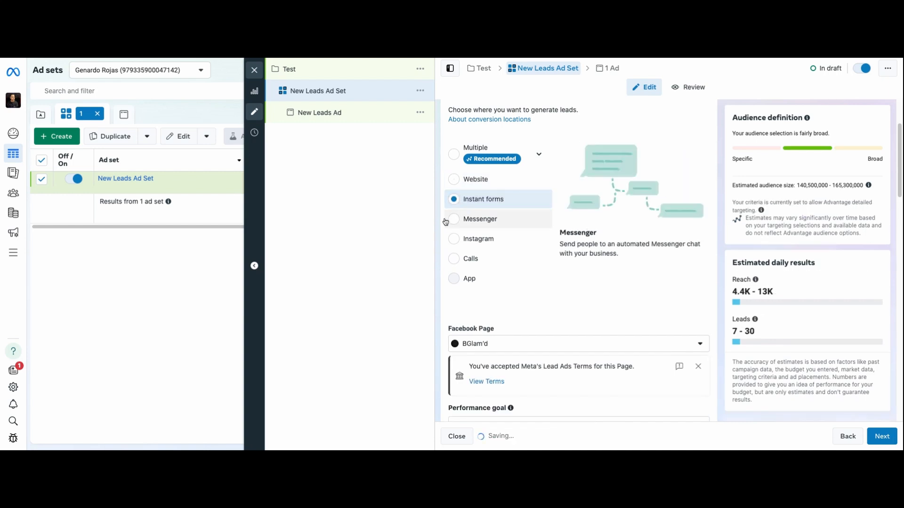
- Change the ad set's Facebook Page to Grmedia
scroll(518, 249, "down", 4)
left_click(510, 172)
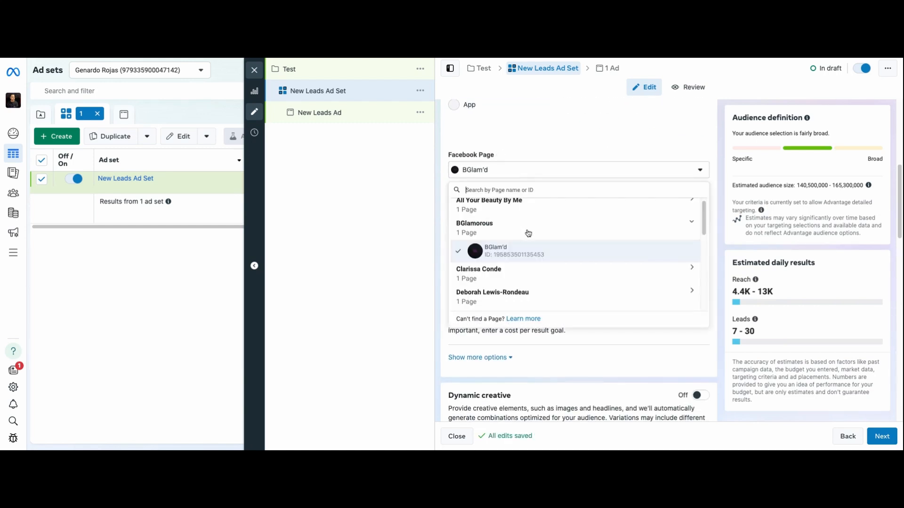
scroll(529, 251, "down", 3)
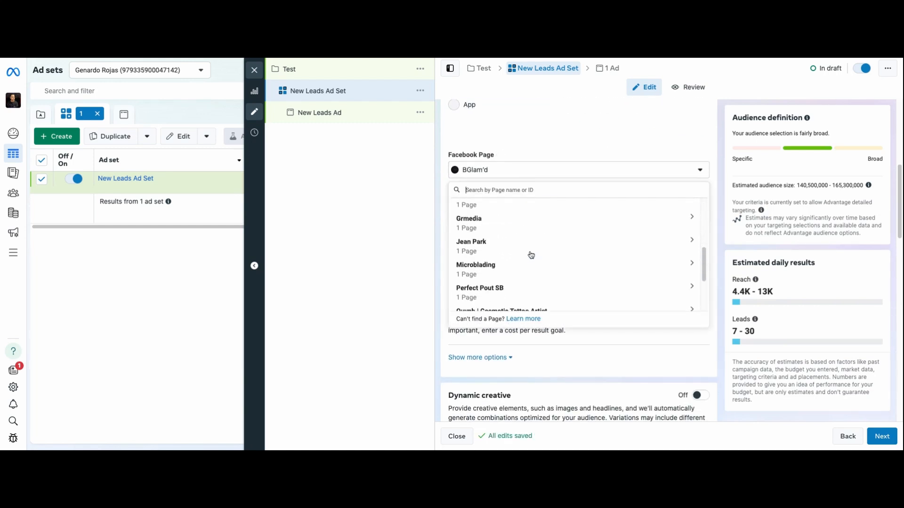
scroll(529, 253, "up", 3)
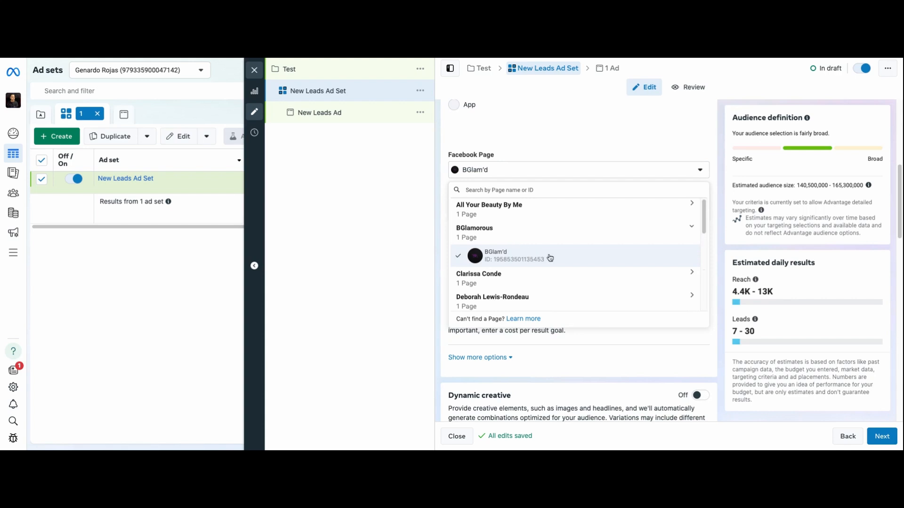
scroll(546, 259, "down", 10)
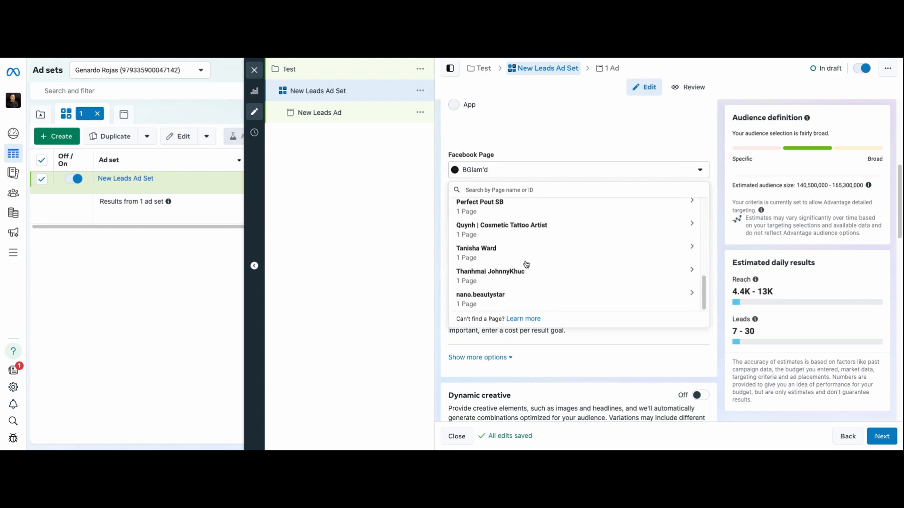
scroll(495, 295, "up", 4)
left_click(480, 243)
left_click(524, 266)
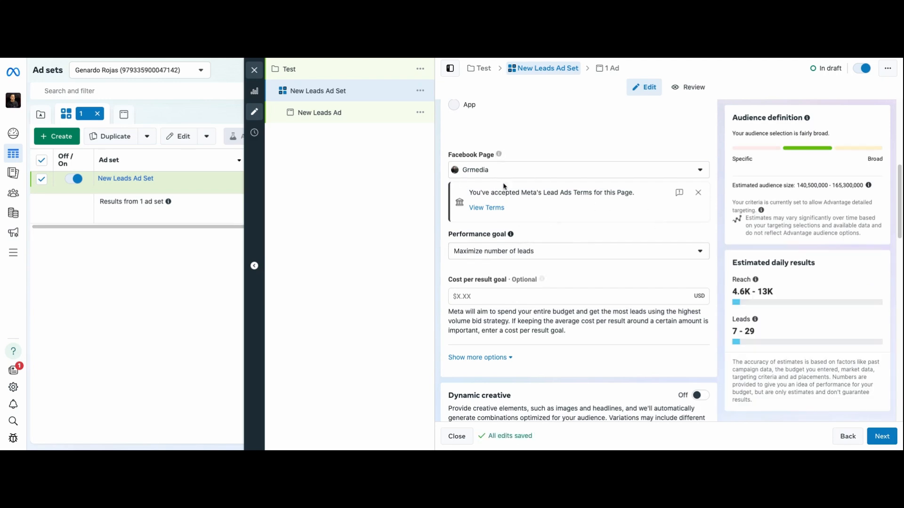
- Set the ad set's daily budget to 30 USD in the Budget & schedule section
scroll(546, 254, "down", 1)
scroll(548, 253, "down", 5)
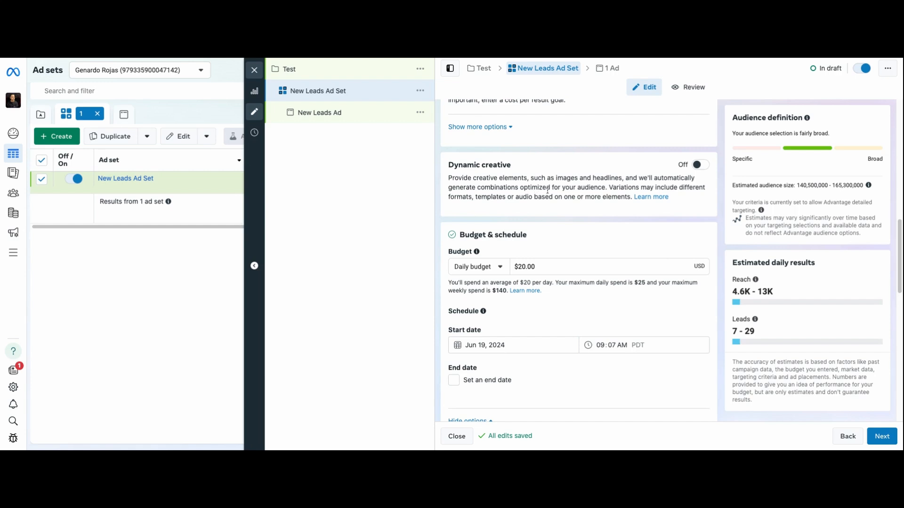
scroll(493, 175, "down", 2)
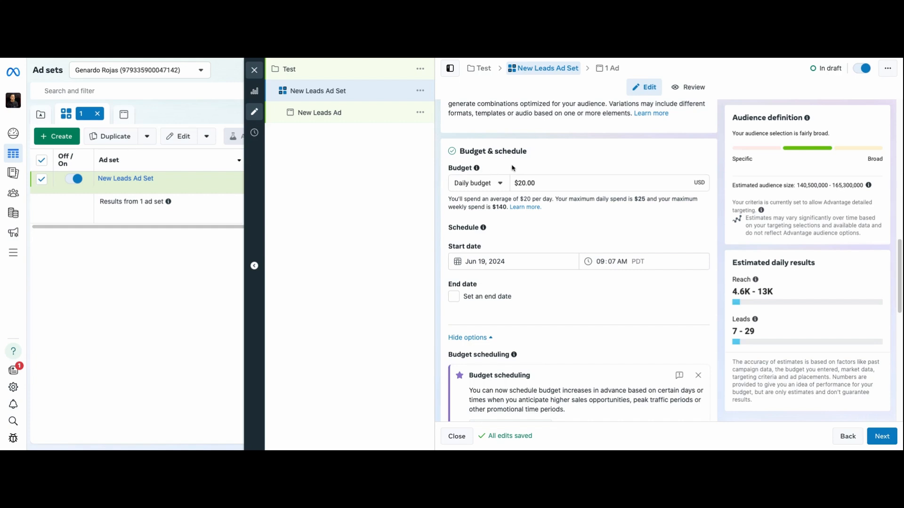
left_click(490, 184)
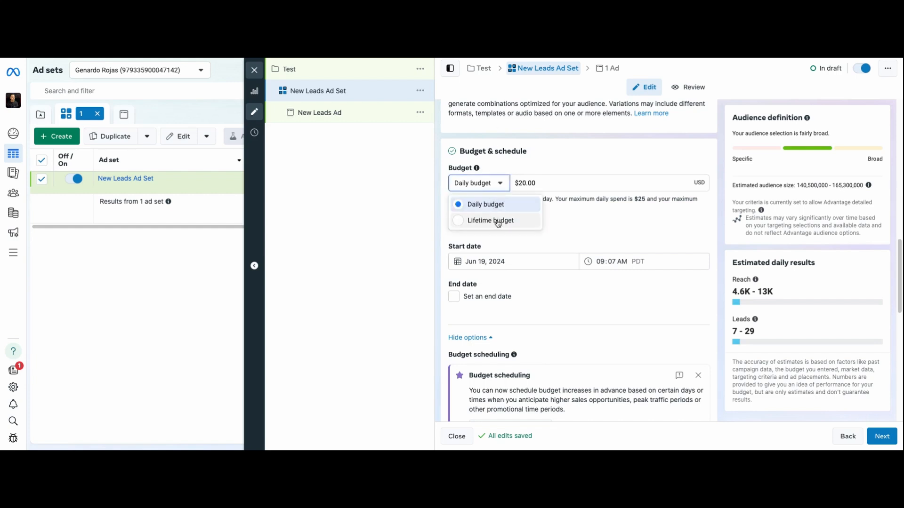
left_click(546, 179)
triple_click(546, 179)
key("BackSpace")
type("30")
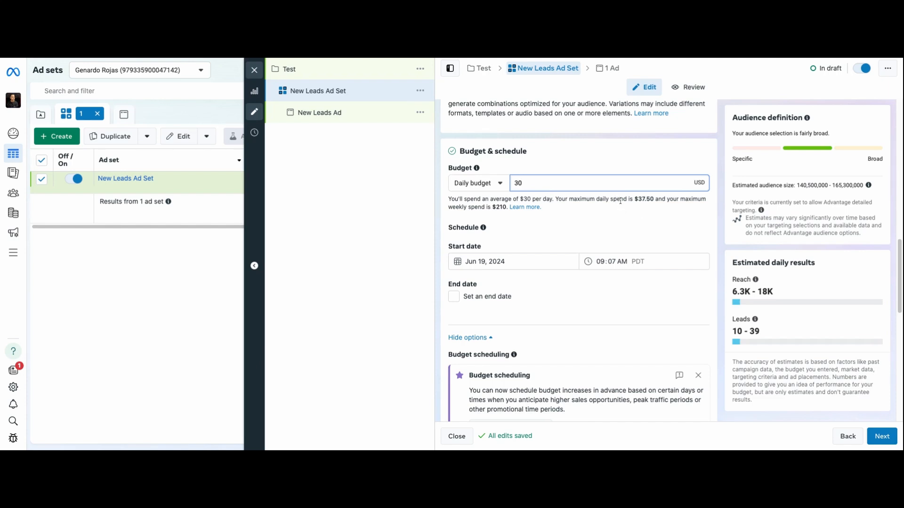
- Pick June 19, 2024 as the start date and enable an end date of July 18, 2024
left_click(479, 260)
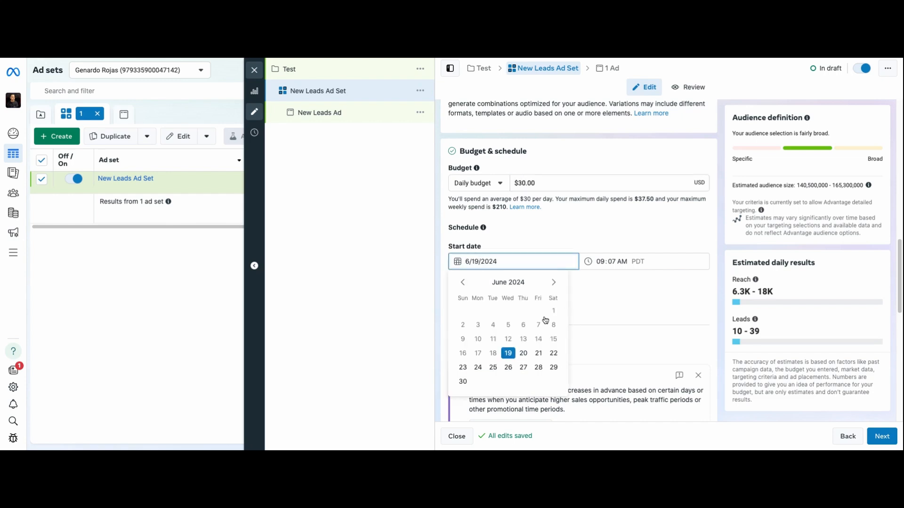
left_click(509, 356)
left_click(614, 261)
left_click(600, 261)
left_click(453, 296)
left_click(518, 318)
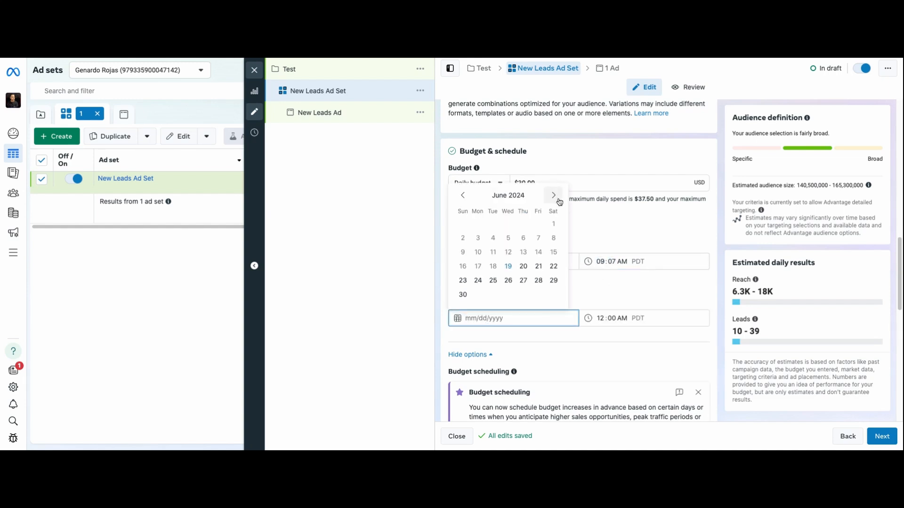
left_click(555, 196)
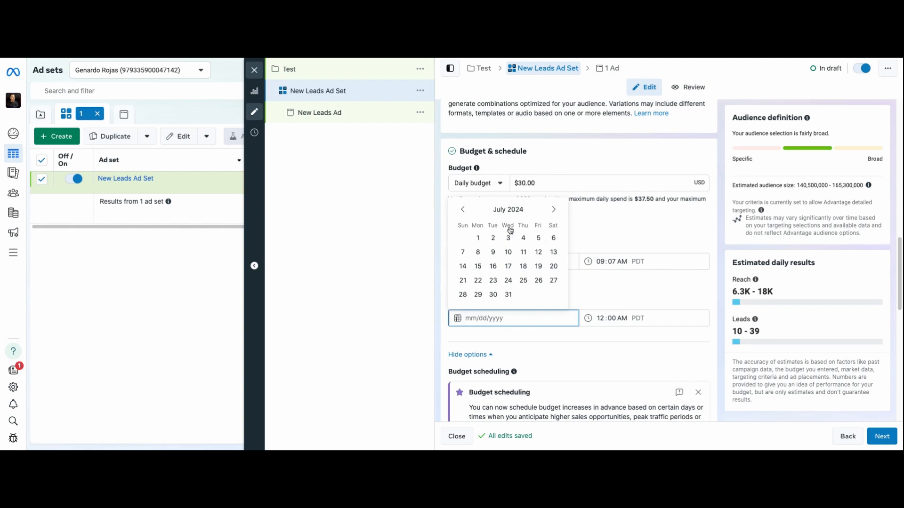
type("7/18/2024")
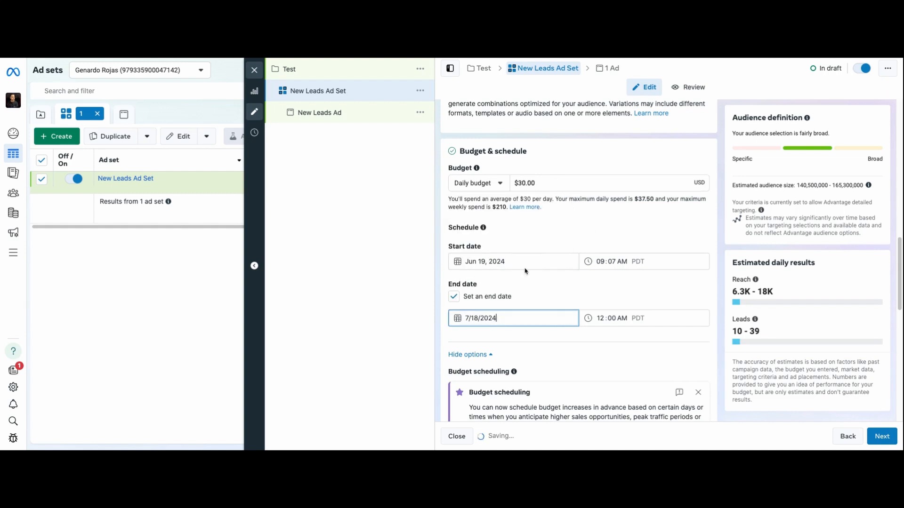
- Set the schedule's end time to 11:59 PM
left_click(599, 319)
type("11")
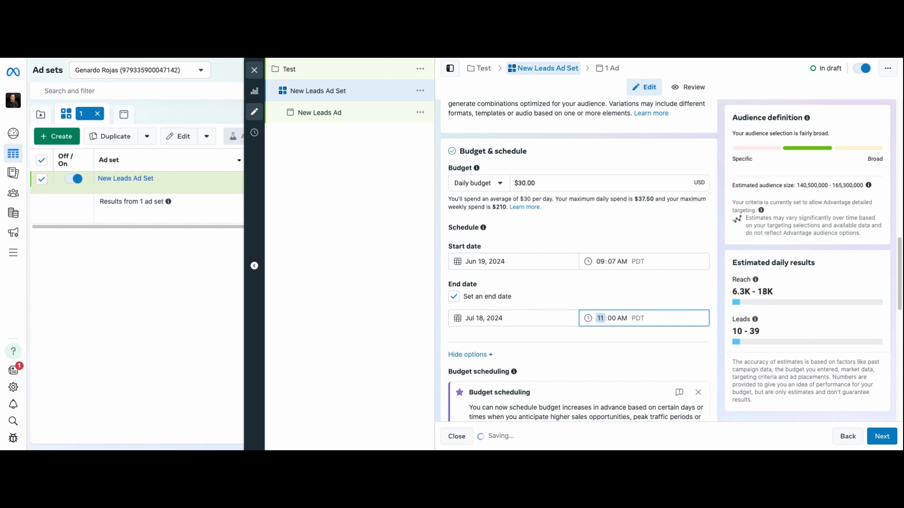
type("05")
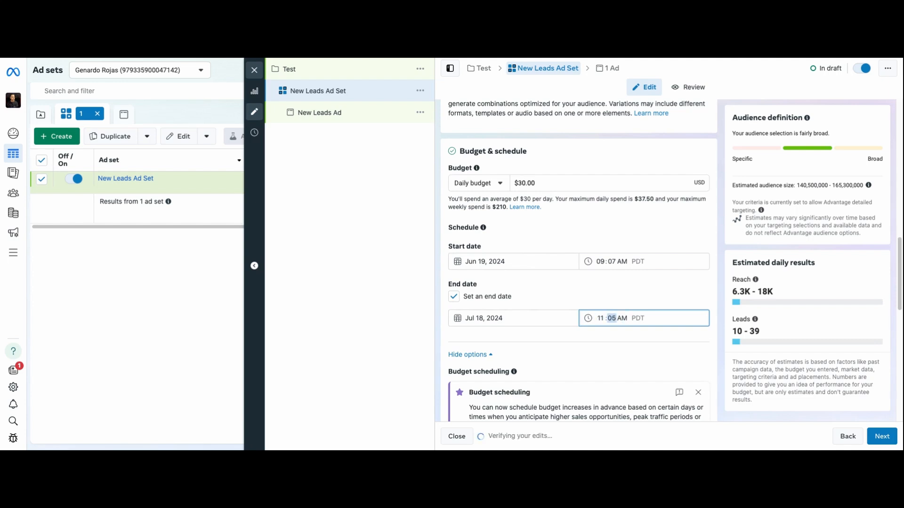
type("9p")
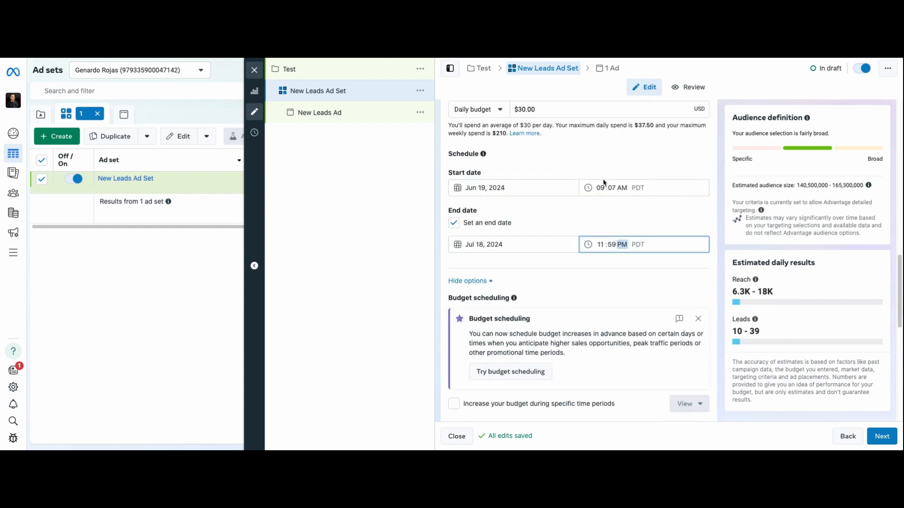
- Replace the United States audience location with West Palm Beach, Florida
scroll(565, 188, "down", 6)
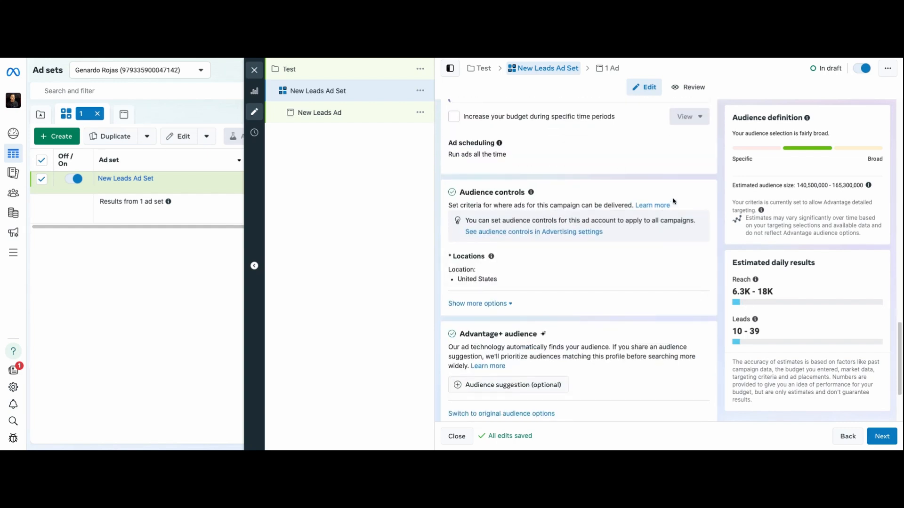
left_click(698, 260)
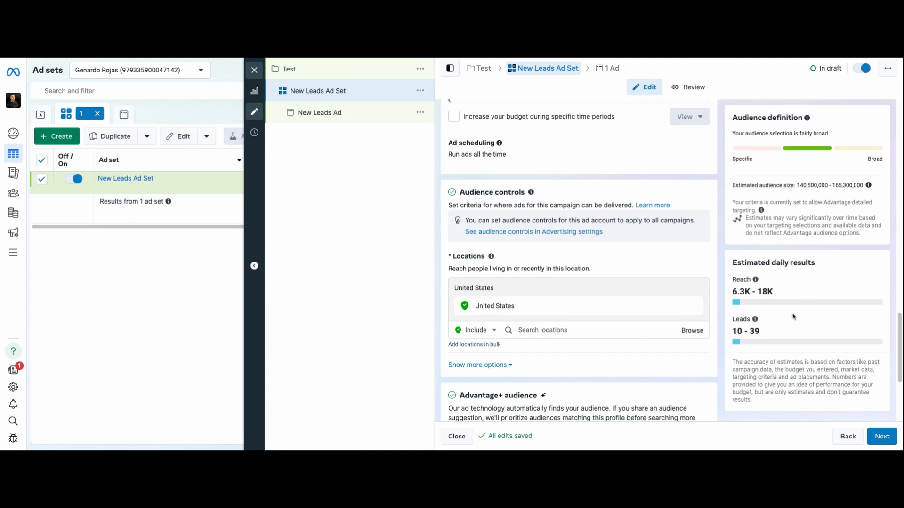
left_click(694, 307)
left_click(576, 312)
type("west")
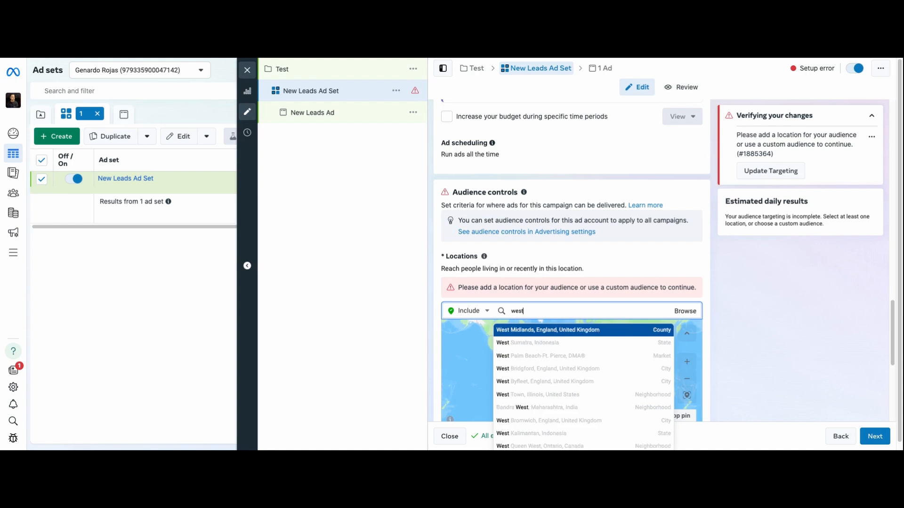
type(" palm")
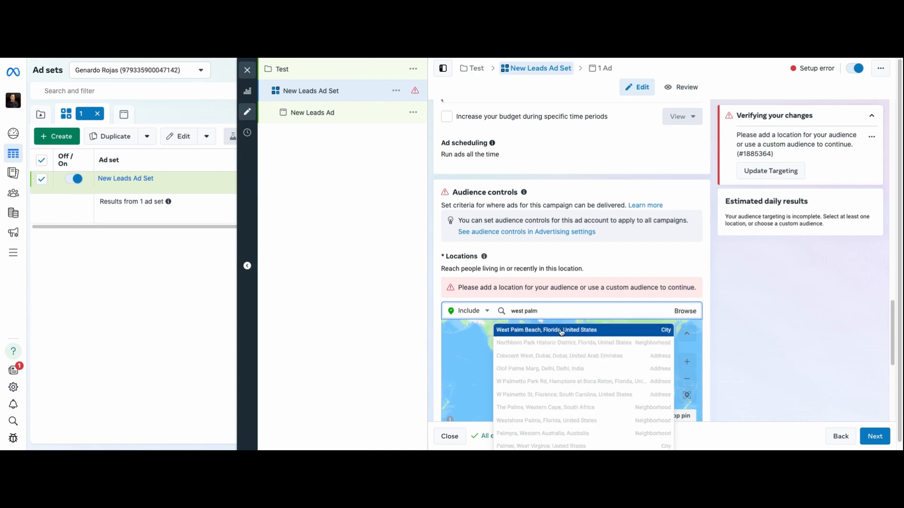
left_click(548, 332)
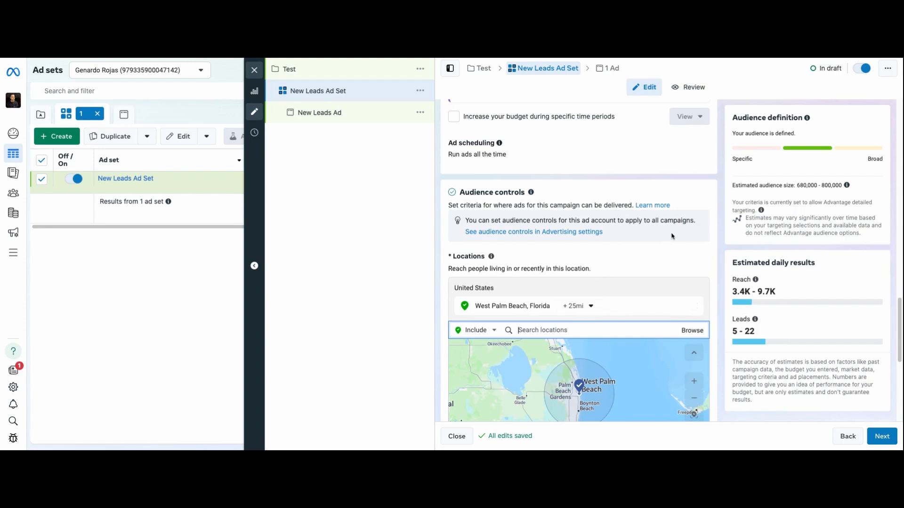
- Reduce the targeting radius around West Palm Beach to 10 miles
scroll(677, 236, "down", 3)
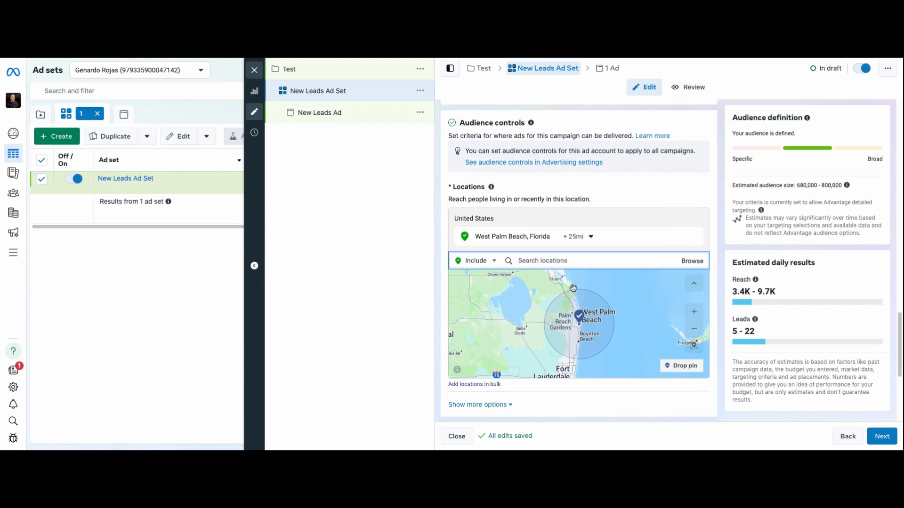
left_click(582, 244)
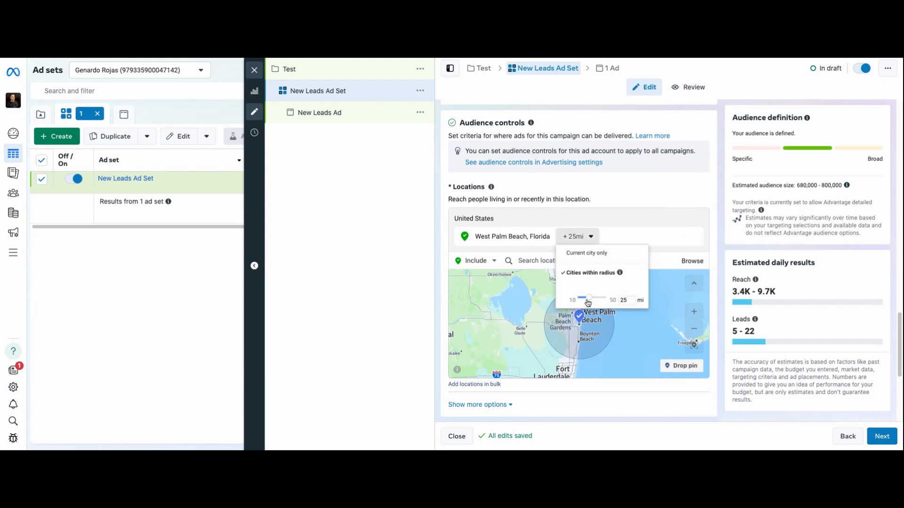
left_click_drag(587, 303, 573, 293)
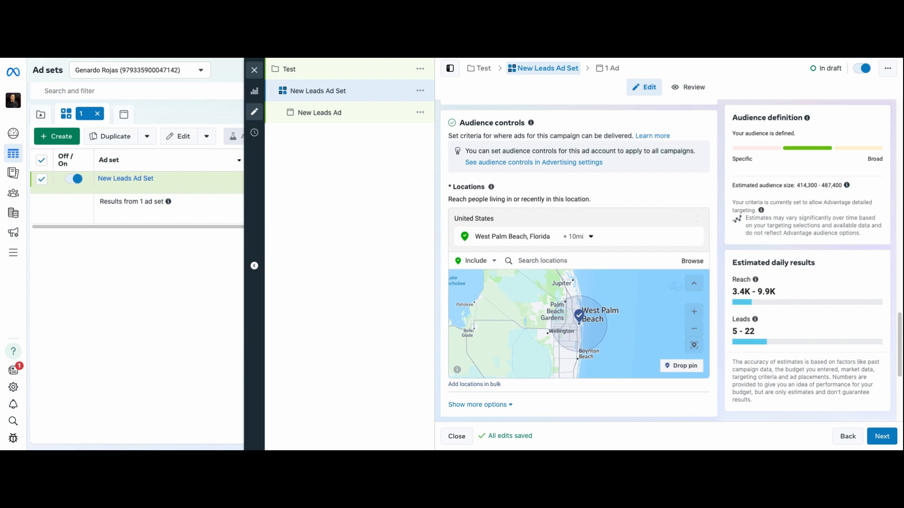
left_click(589, 237)
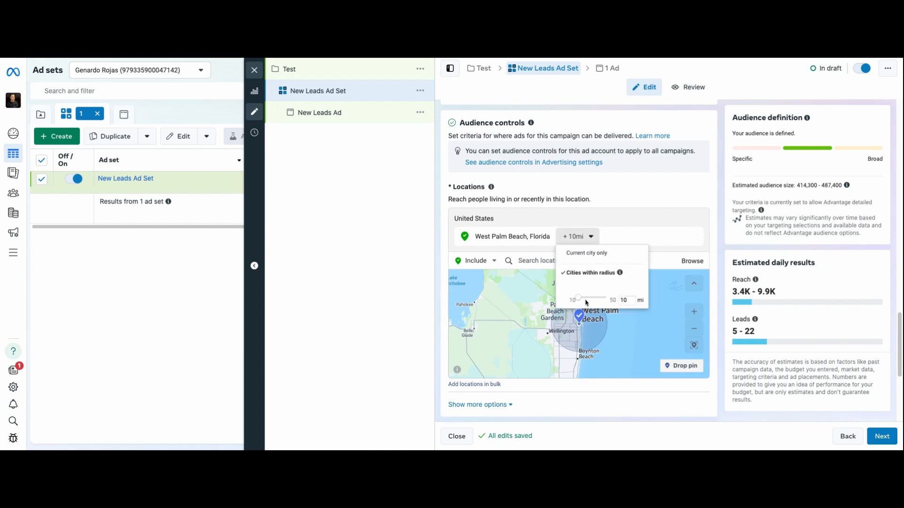
left_click(613, 221)
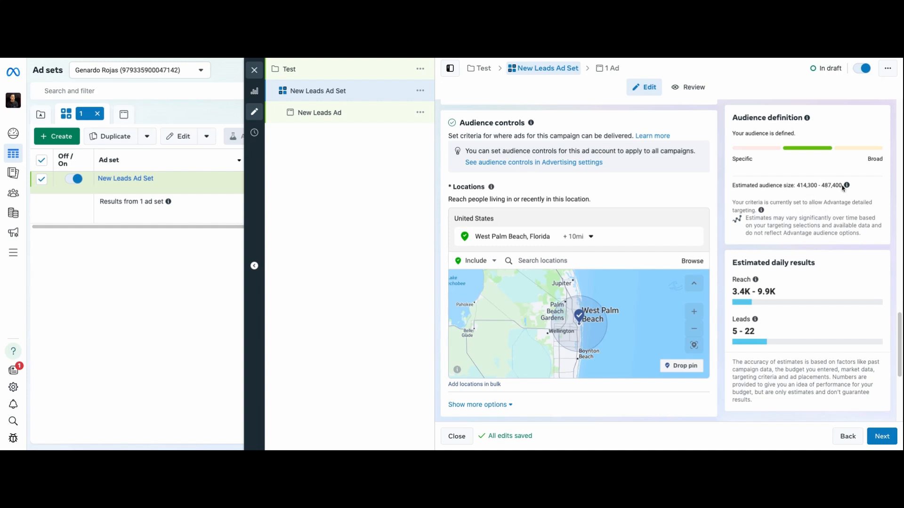
left_click(578, 237)
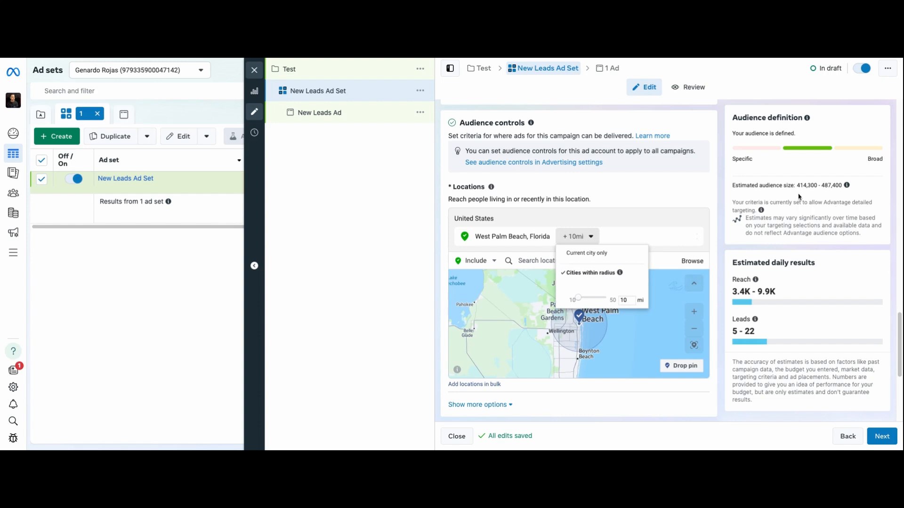
left_click(721, 186)
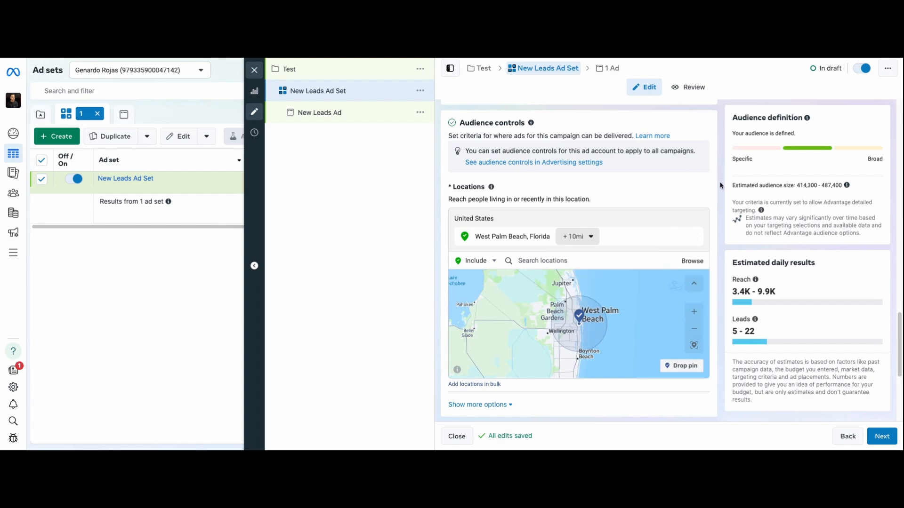
- Switch the ad set from Advantage+ audience to the original audience options
scroll(648, 185, "down", 4)
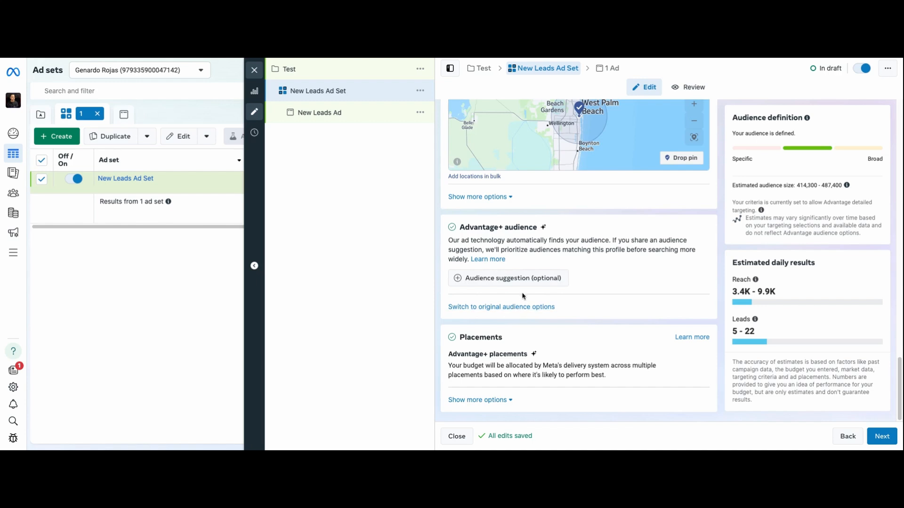
mouse_move(501, 360)
left_click(503, 310)
left_click(445, 255)
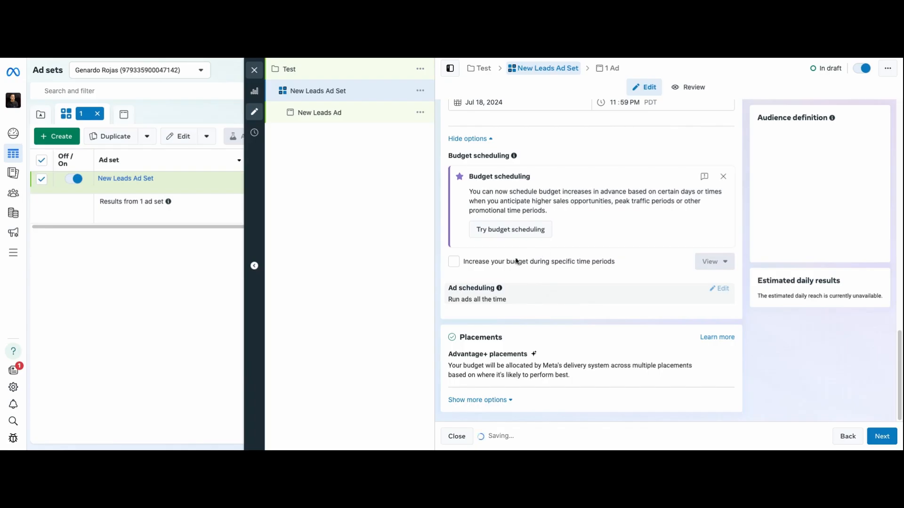
- Set the audience's minimum age to 25
scroll(631, 201, "down", 3)
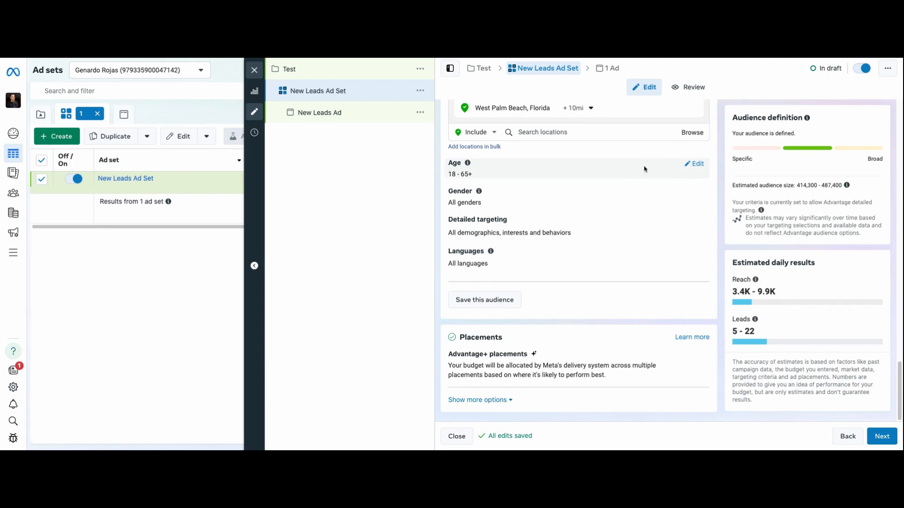
left_click(692, 164)
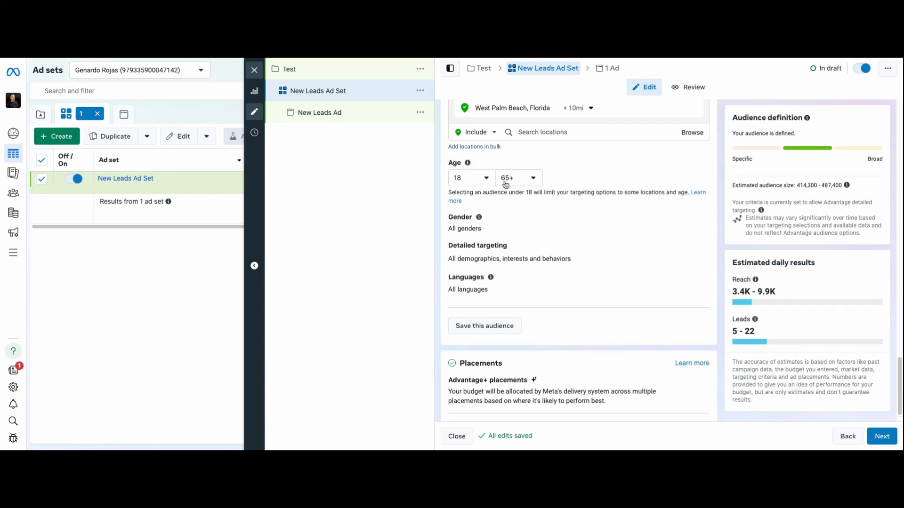
left_click(485, 182)
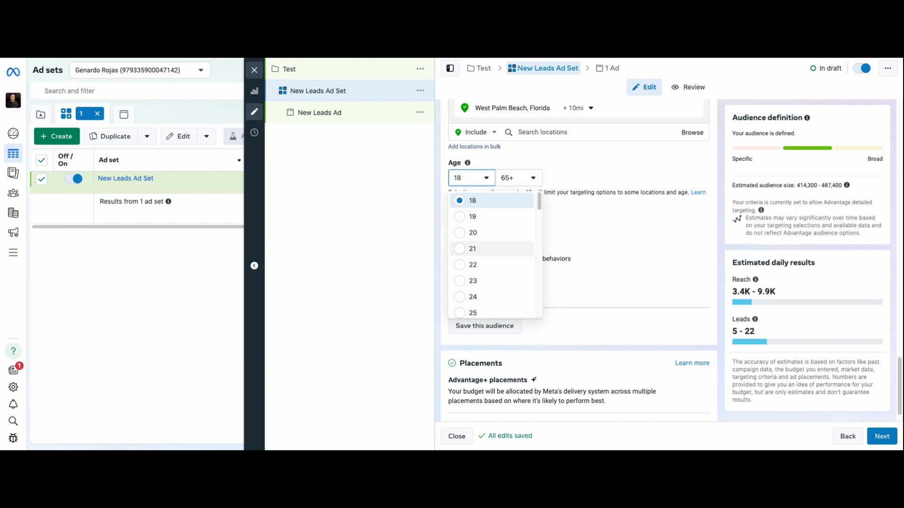
scroll(490, 247, "down", 2)
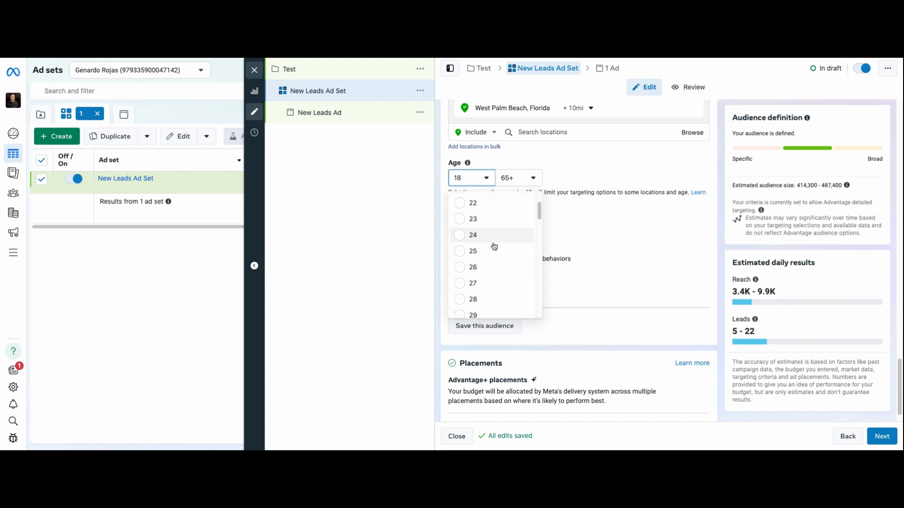
scroll(480, 244, "up", 3)
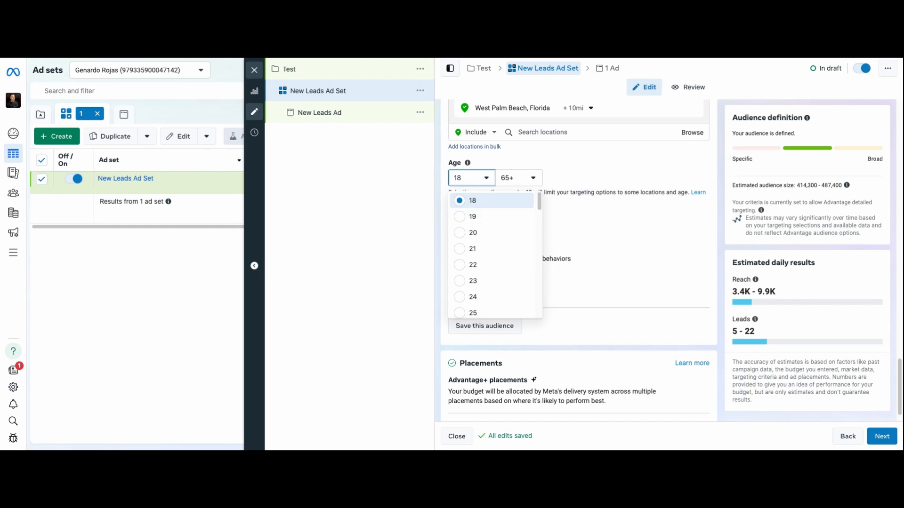
scroll(530, 256, "down", 1)
scroll(518, 256, "down", 3)
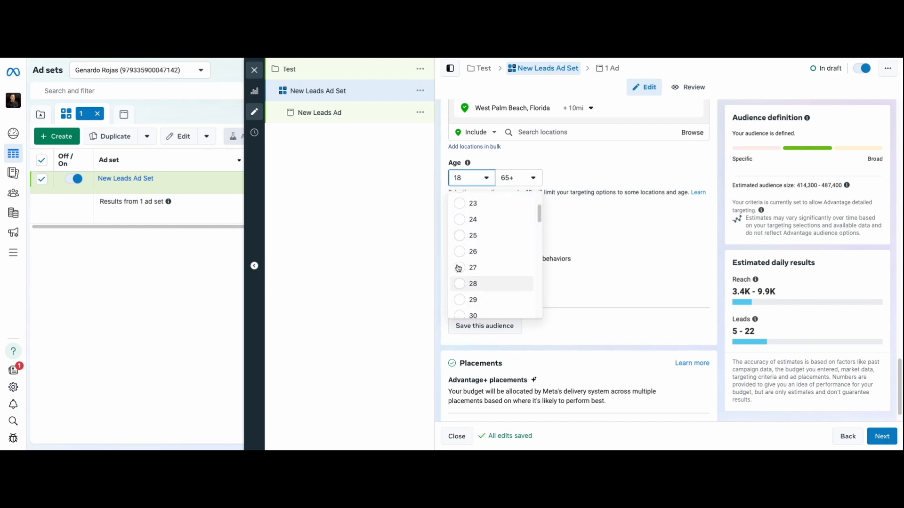
left_click(471, 235)
- Set the audience's maximum age to 60
left_click(531, 267)
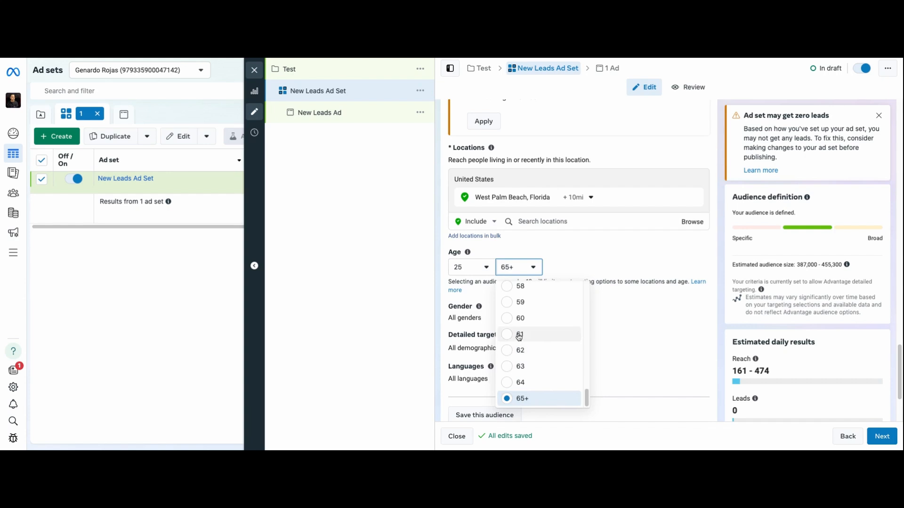
scroll(518, 339, "up", 3)
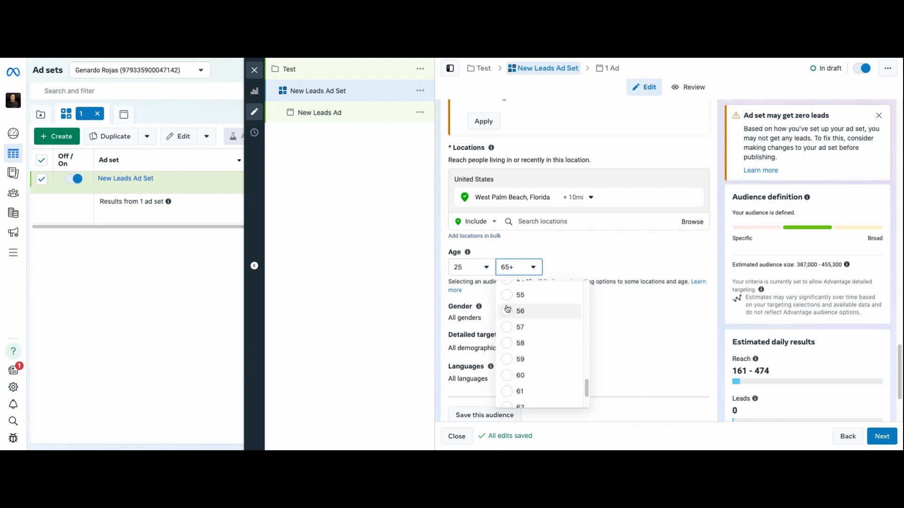
left_click(518, 297)
left_click(534, 268)
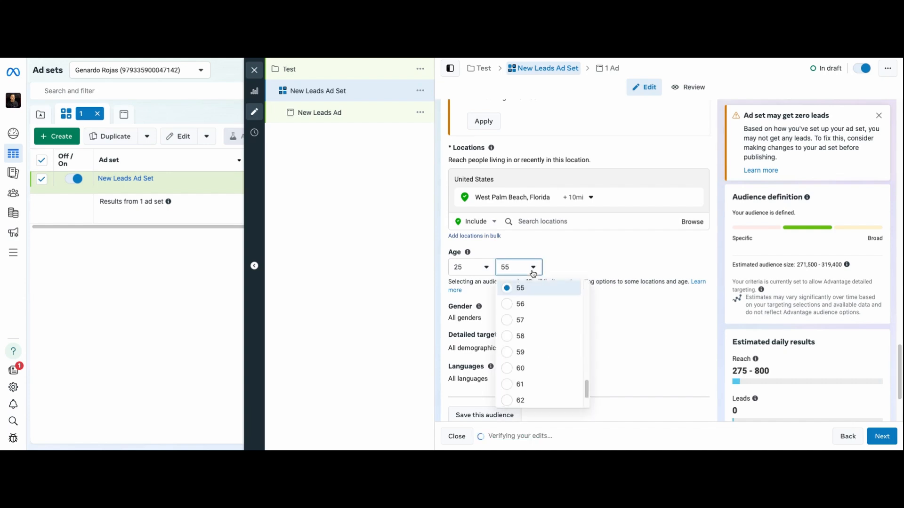
left_click(521, 369)
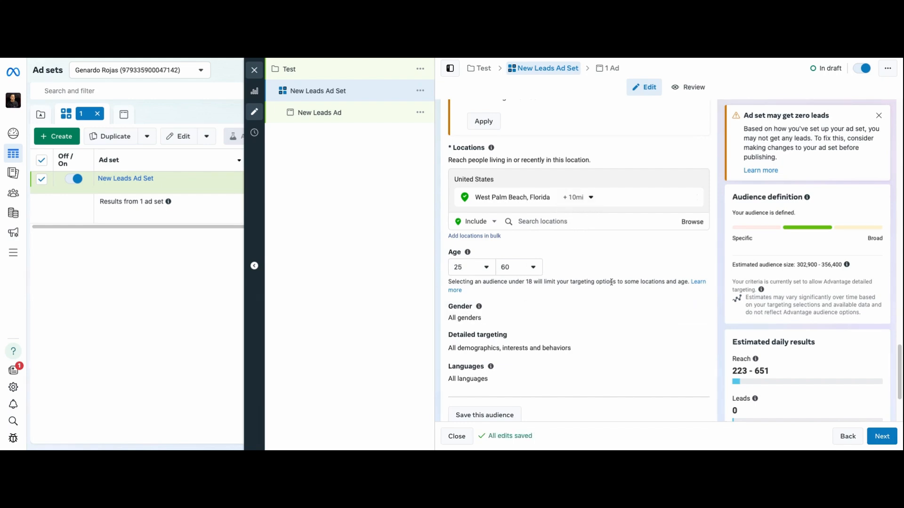
- Compare the audience estimates for Women, Men and All genders, and set the gender to Men
left_click(697, 314)
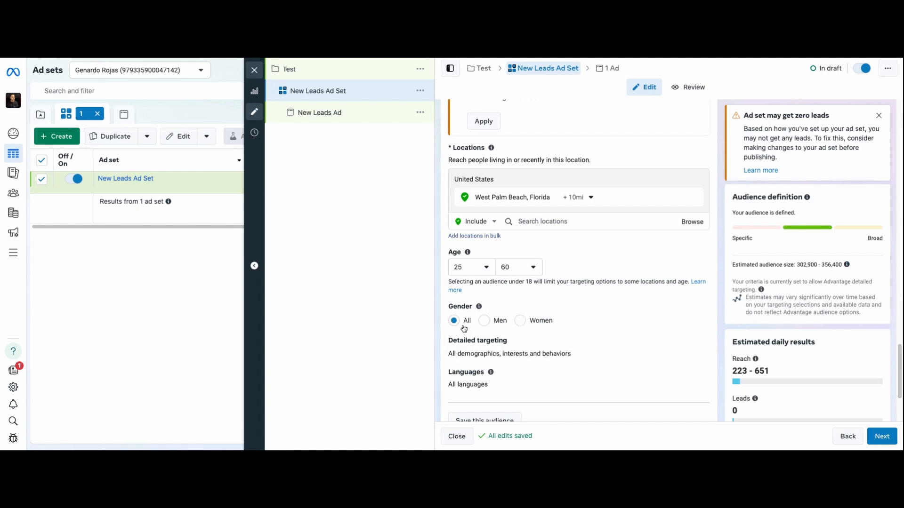
left_click(487, 325)
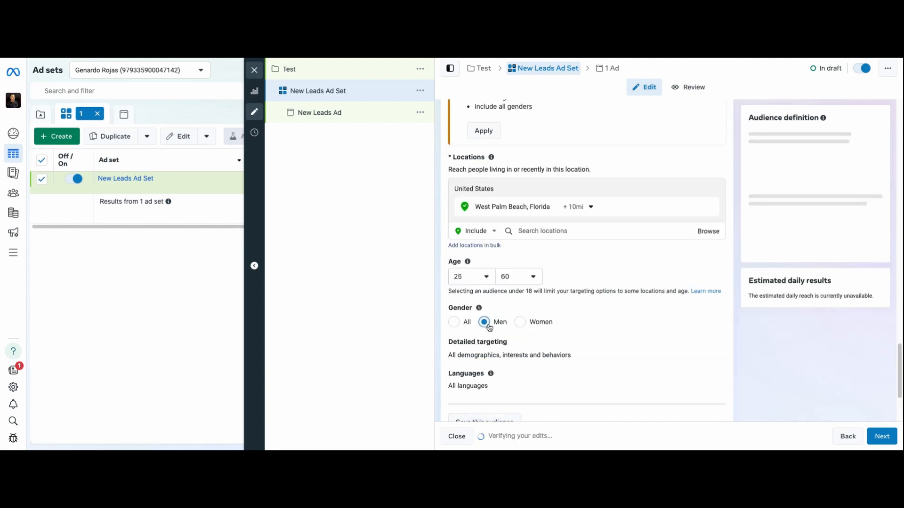
left_click(520, 333)
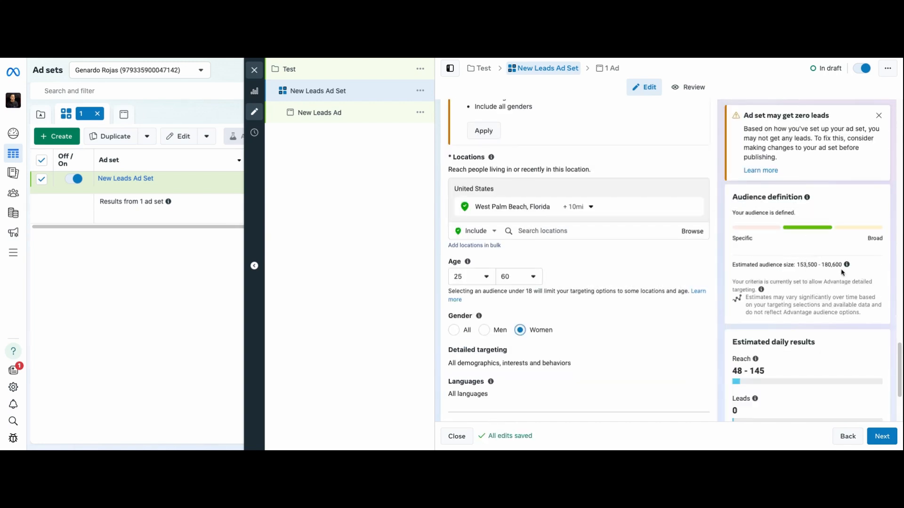
left_click(484, 330)
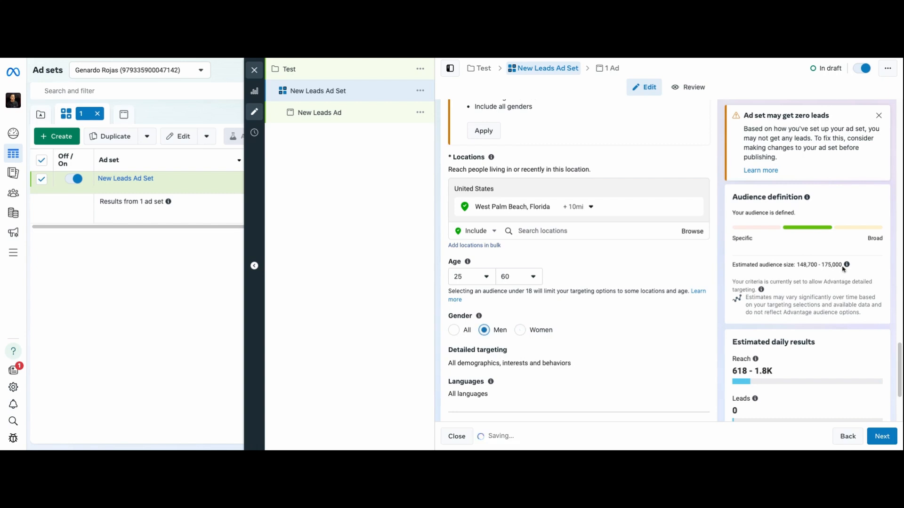
left_click(453, 330)
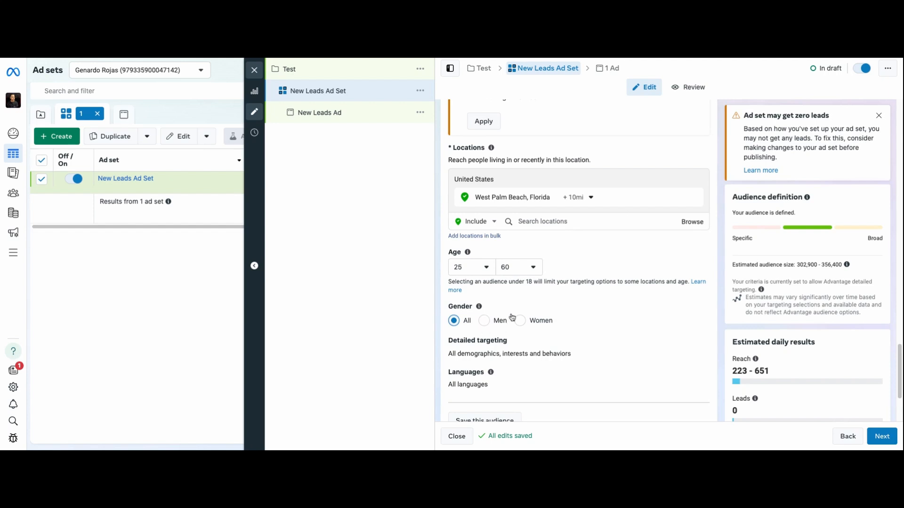
left_click(485, 321)
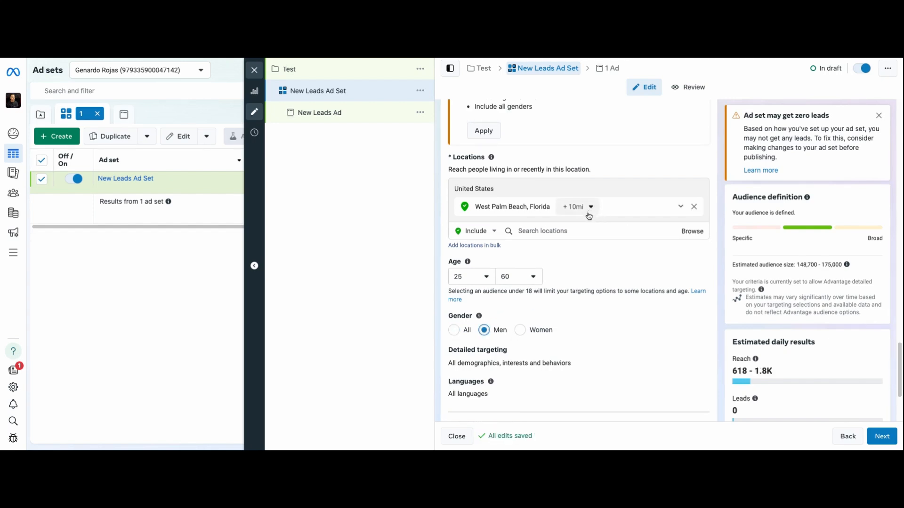
- Increase the targeting radius around West Palm Beach to 15 miles
left_click(584, 213)
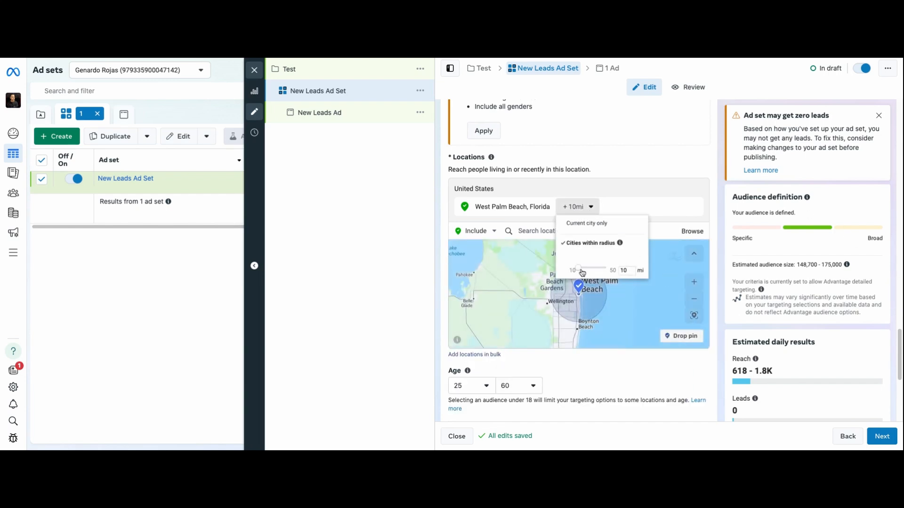
key("BackSpace")
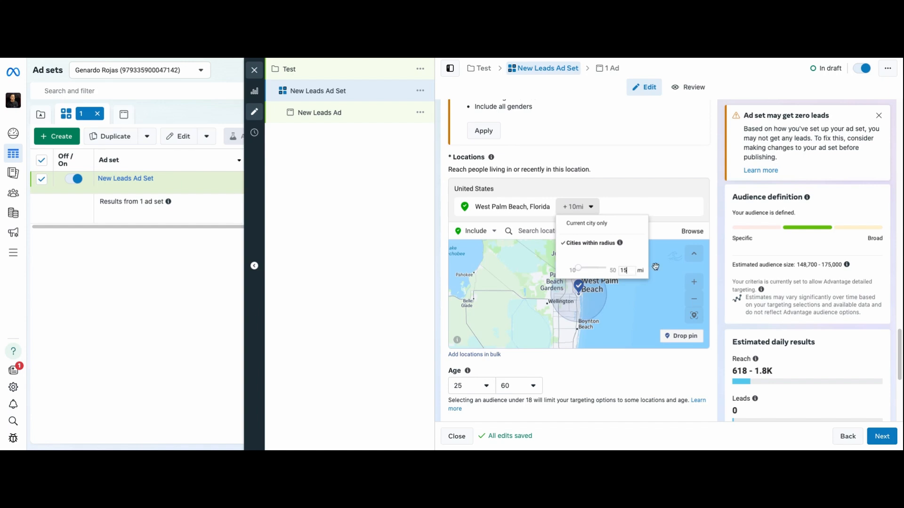
left_click(655, 267)
scroll(622, 297, "down", 2)
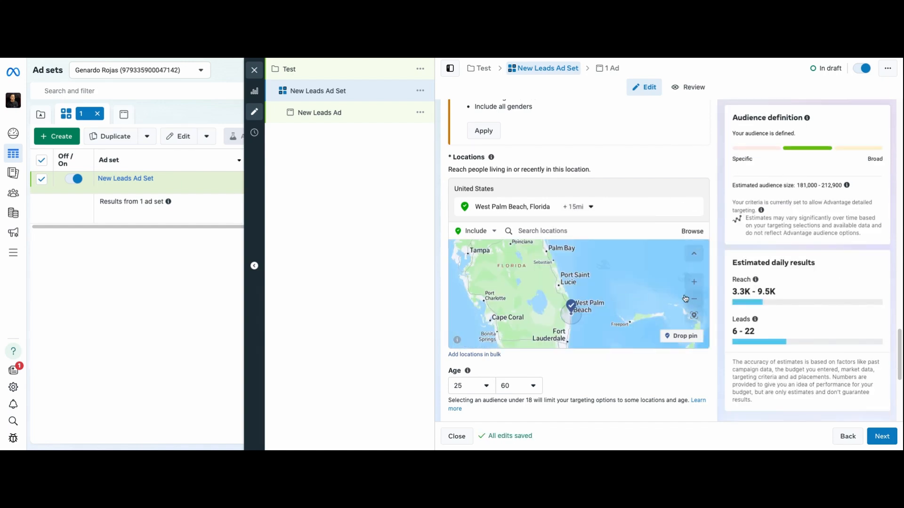
- Search the detailed targeting options for "construct", look over the suggestions, and clear the search
scroll(638, 380, "down", 5)
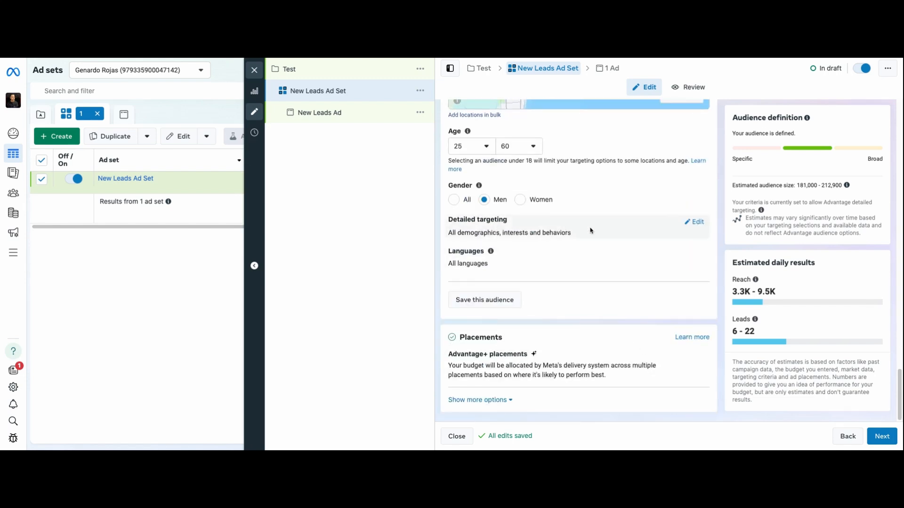
left_click(692, 222)
left_click(537, 244)
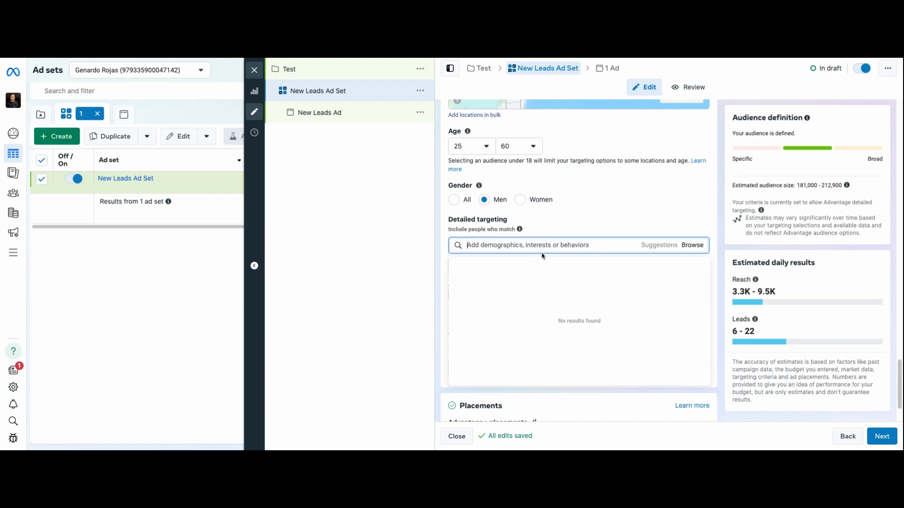
type("construct")
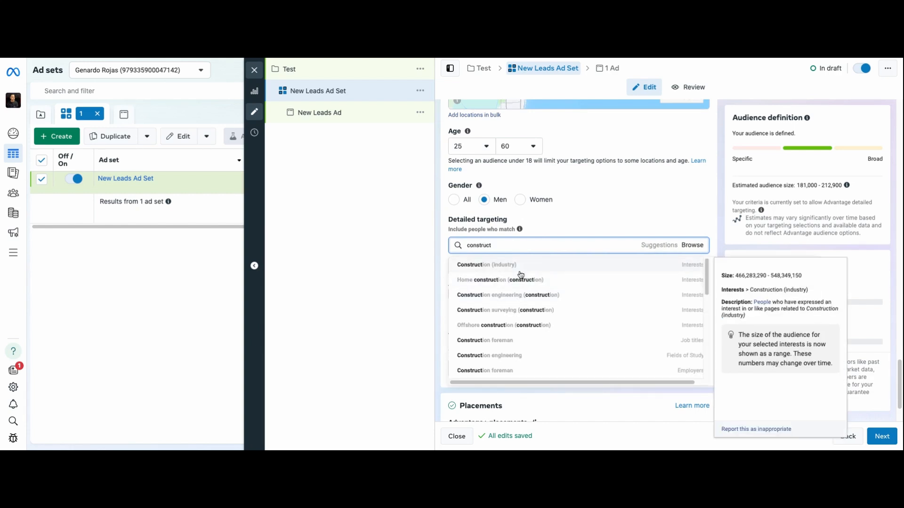
key("BackSpace")
key("BackSpace")
key("BackSpace")
key("BackSpace")
key("BackSpace")
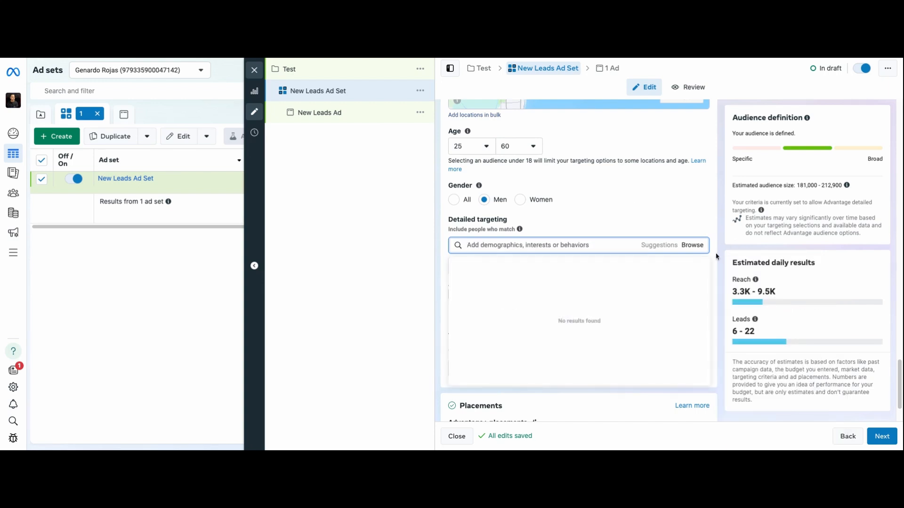
left_click(717, 251)
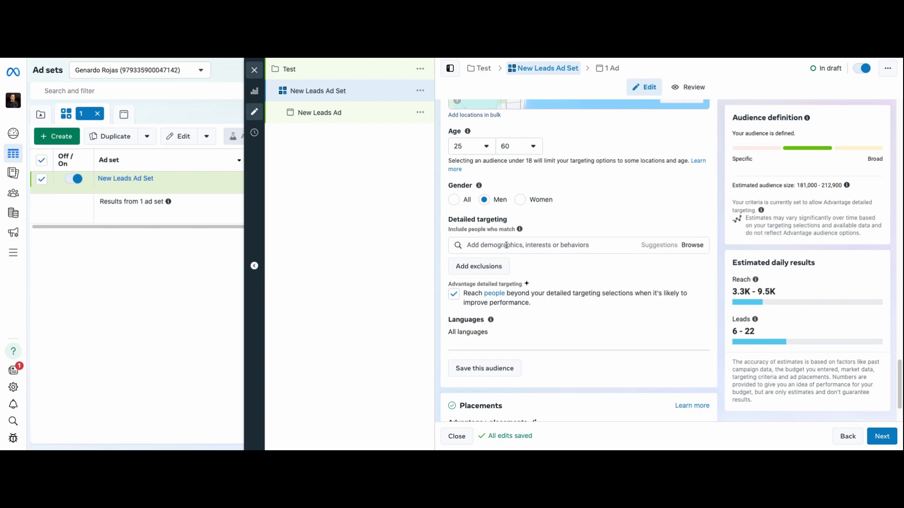
- Search the detailed targeting options for "income" and review the household income segments without adding any
mouse_move(486, 246)
left_click(515, 245)
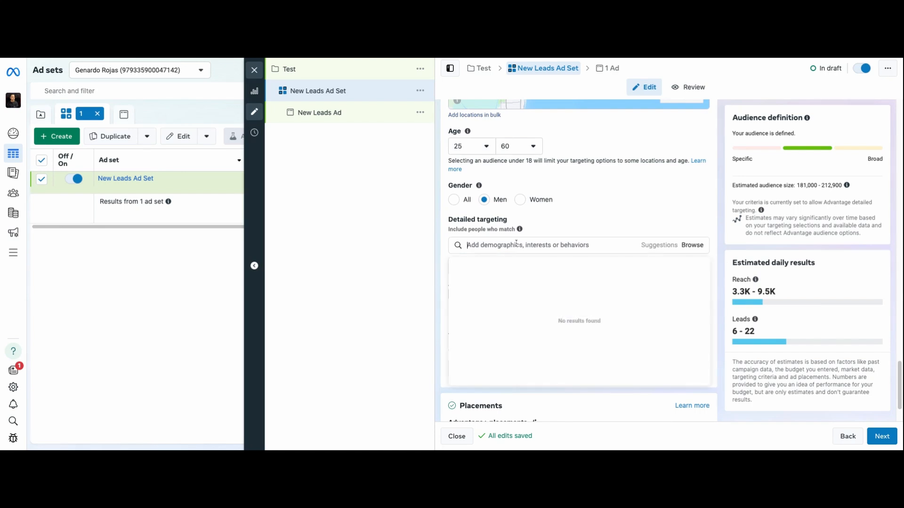
type("incom")
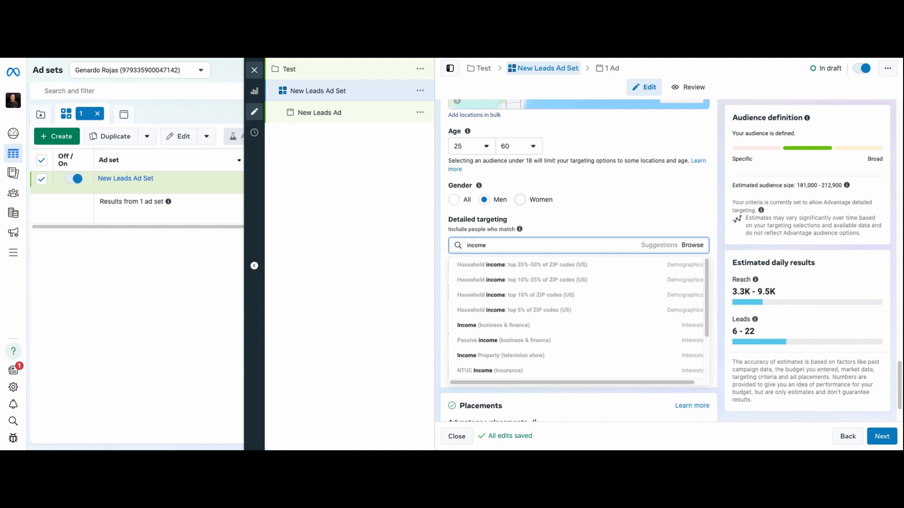
left_click(713, 224)
- Restrict the audience languages to English (US) and English (UK)
scroll(470, 274, "down", 2)
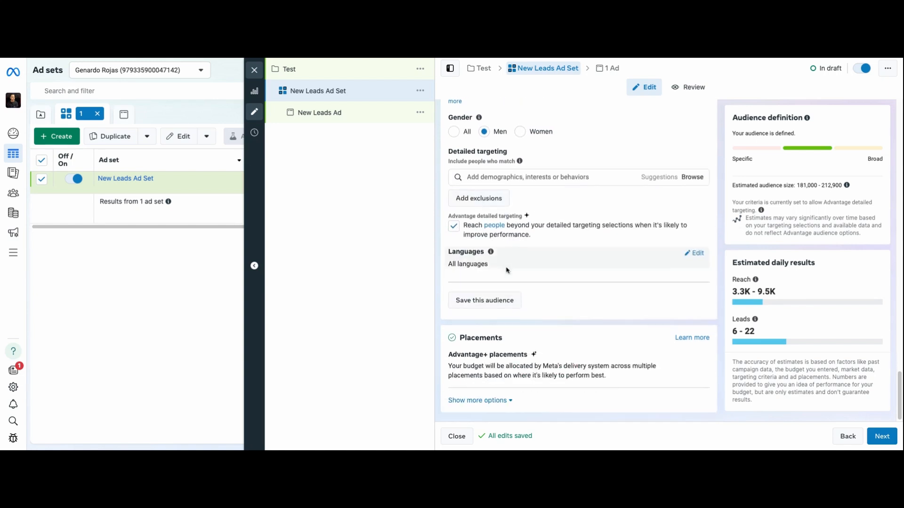
left_click(698, 252)
type("engl")
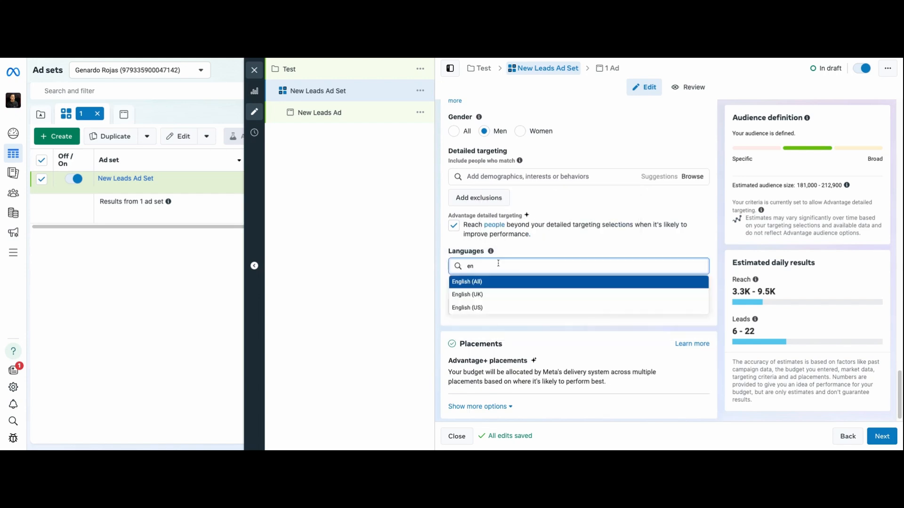
left_click(490, 307)
type("engl")
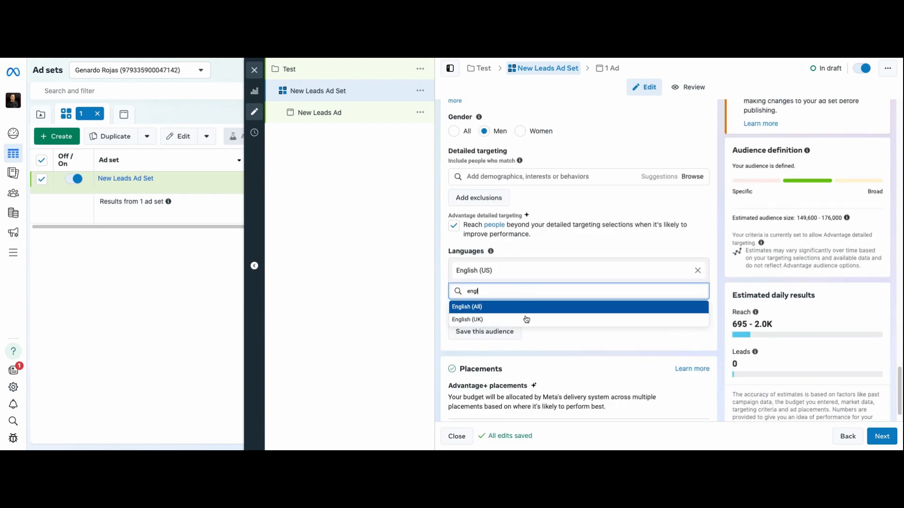
left_click(507, 320)
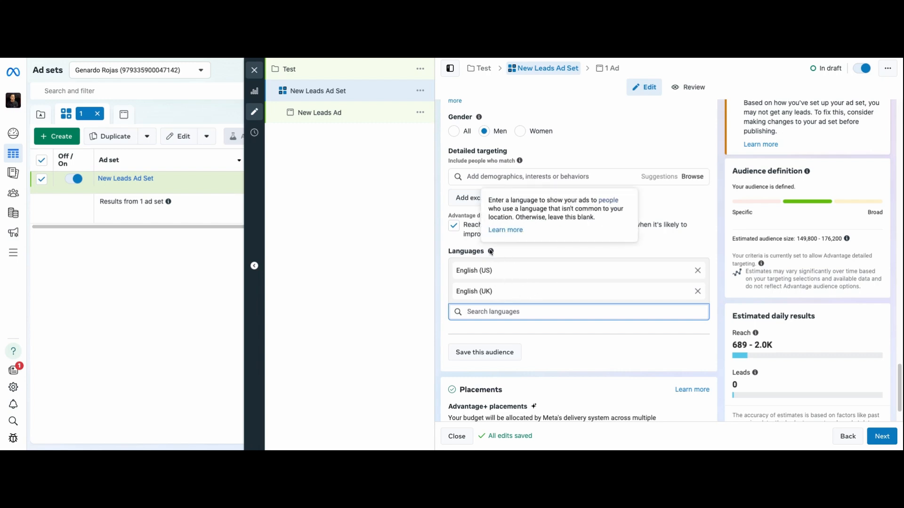
- Switch the ad set from Advantage+ placements to Manual placements and look over the device, platform and feed options
scroll(551, 229, "down", 1)
mouse_move(761, 211)
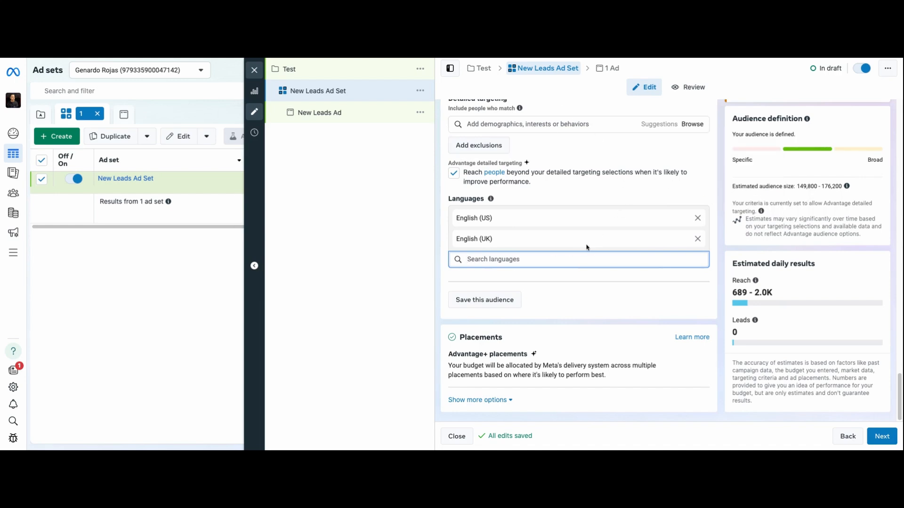
mouse_move(693, 354)
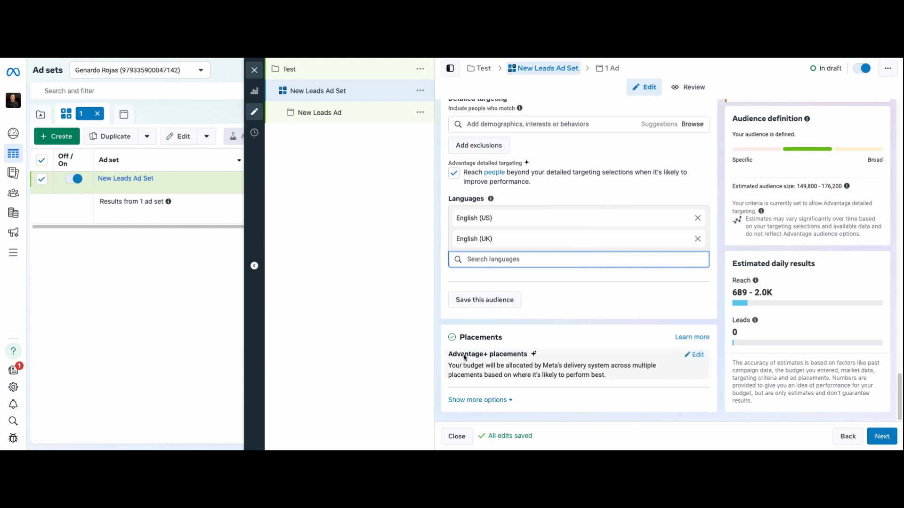
left_click(695, 356)
scroll(611, 359, "down", 1)
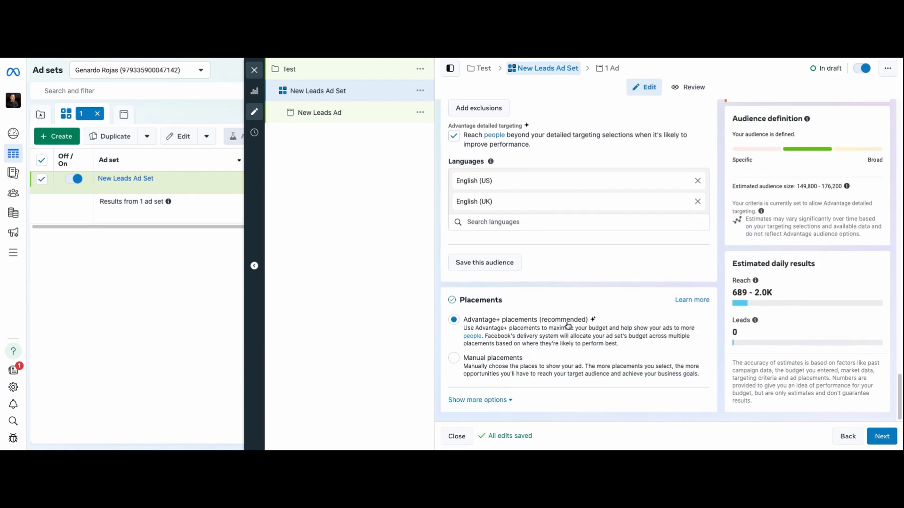
left_click(454, 362)
scroll(628, 254, "down", 5)
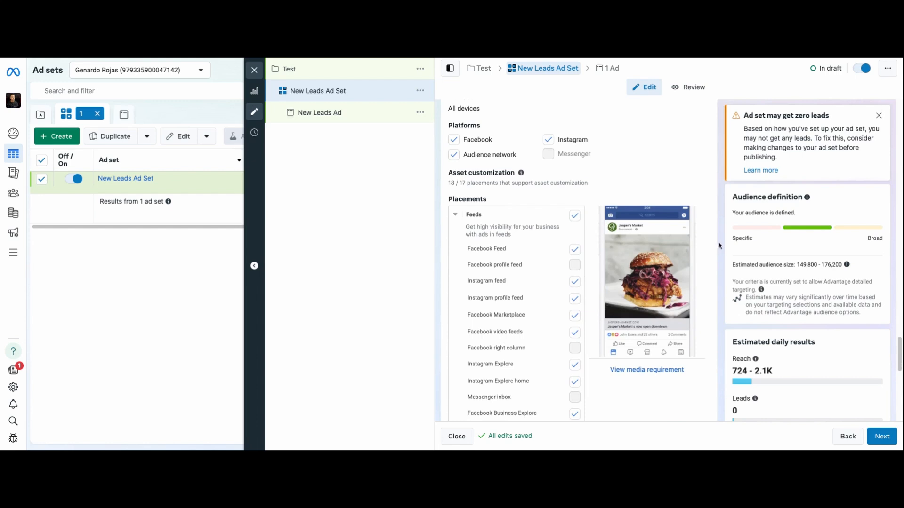
scroll(565, 283, "up", 6)
scroll(565, 323, "down", 2)
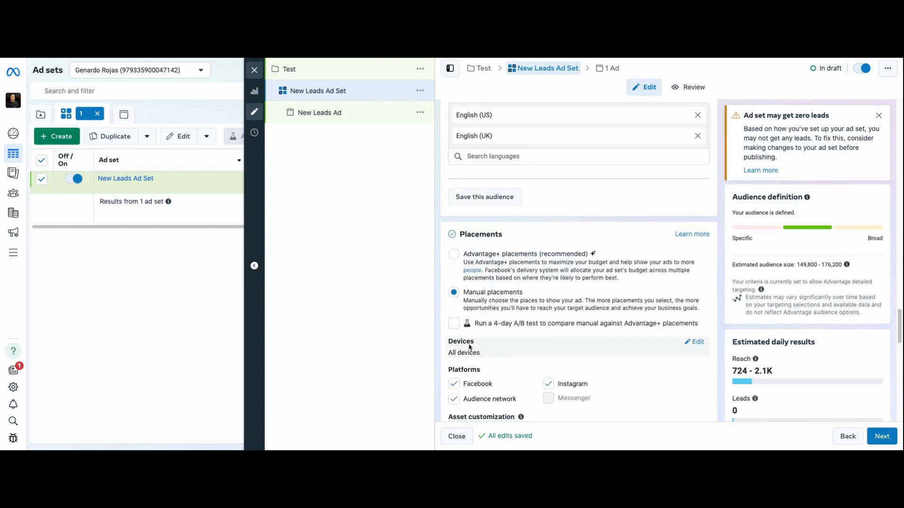
- Exclude the Apps and sites group from the ad set's manual placements
scroll(508, 324, "down", 8)
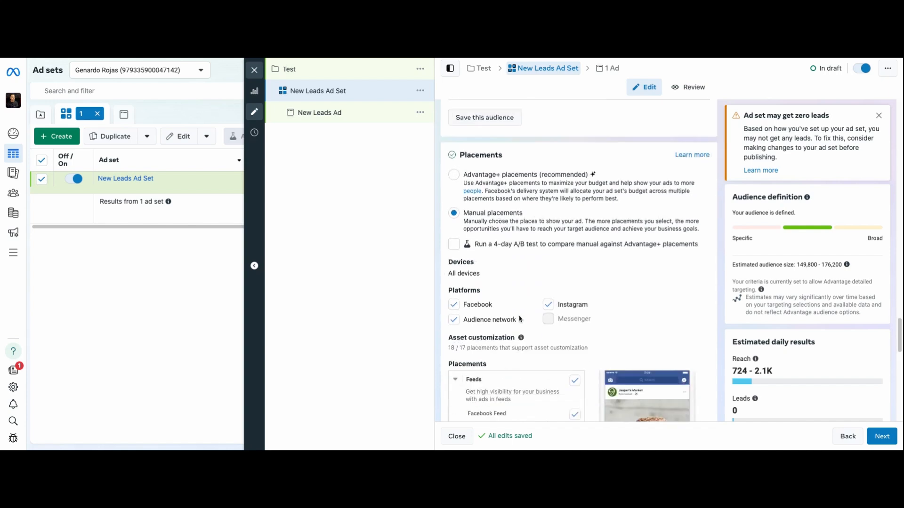
scroll(588, 251, "down", 4)
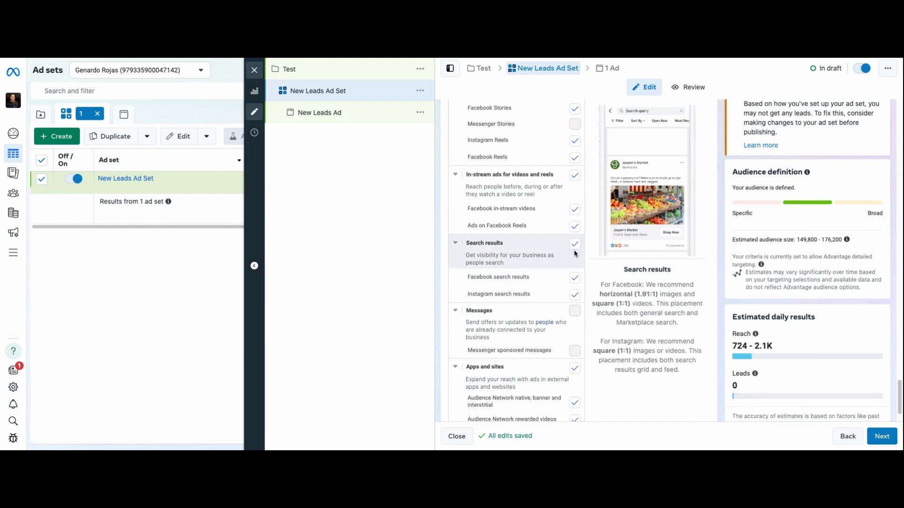
scroll(570, 304, "down", 2)
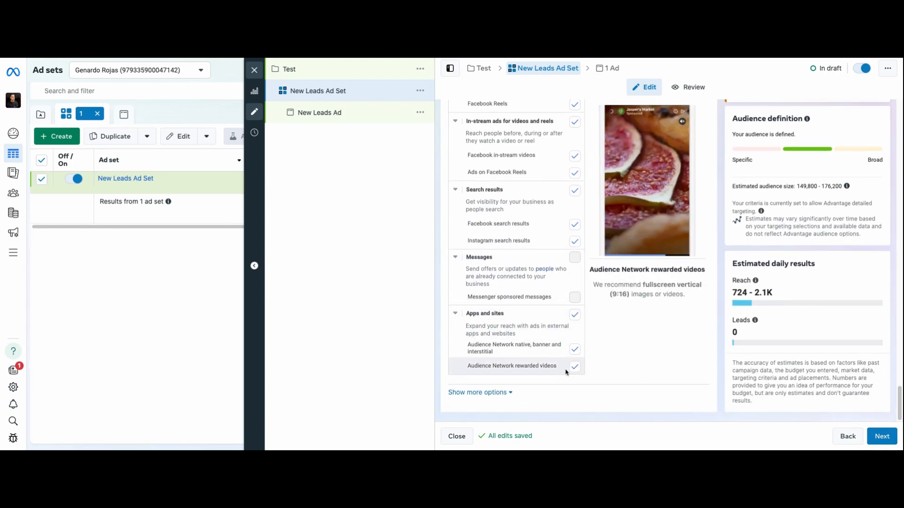
left_click(575, 314)
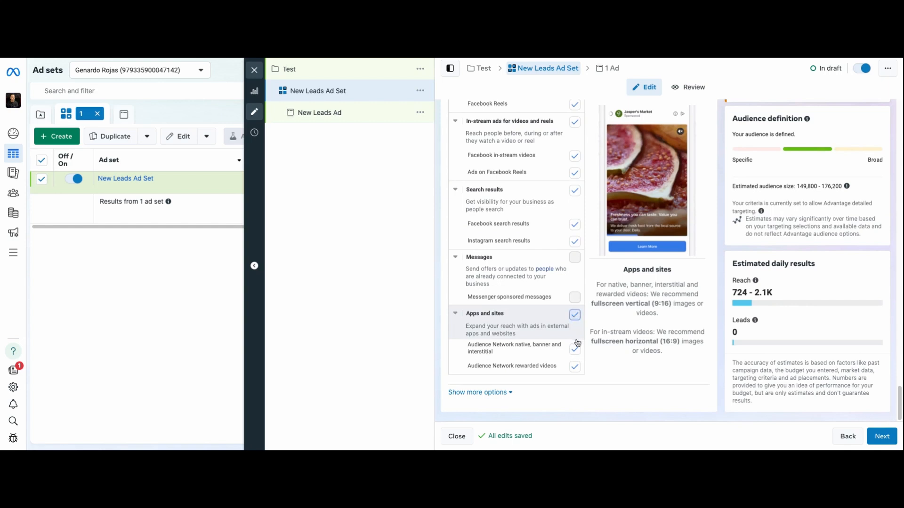
scroll(532, 261, "up", 5)
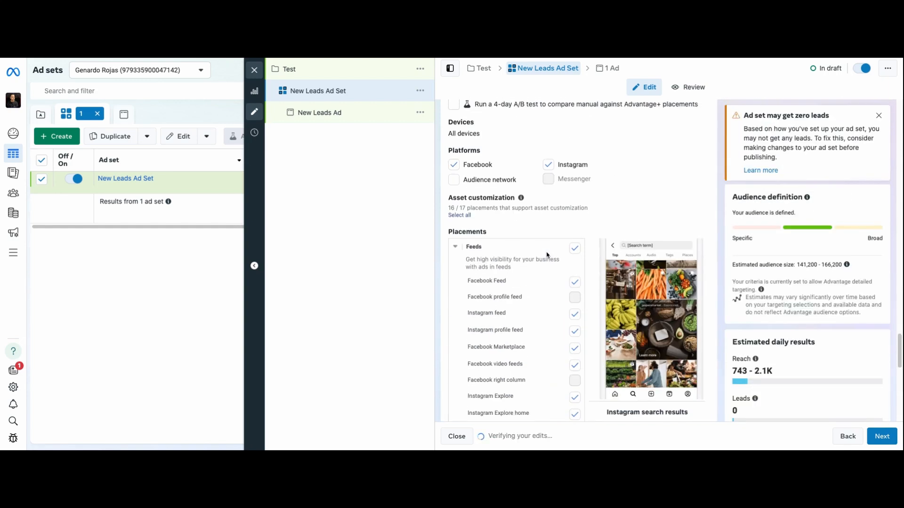
- Remove Facebook Marketplace and the whole In-stream ads for videos and reels group from the manual placements
scroll(541, 203, "down", 3)
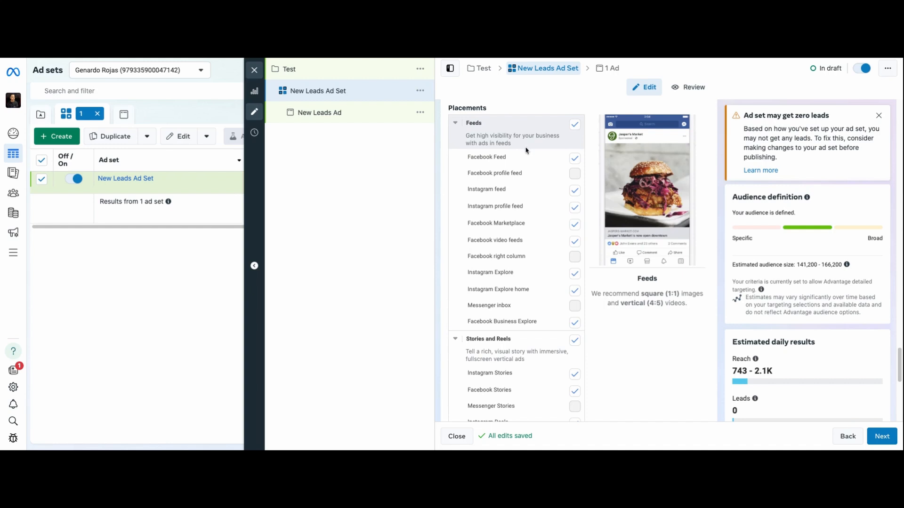
left_click(574, 225)
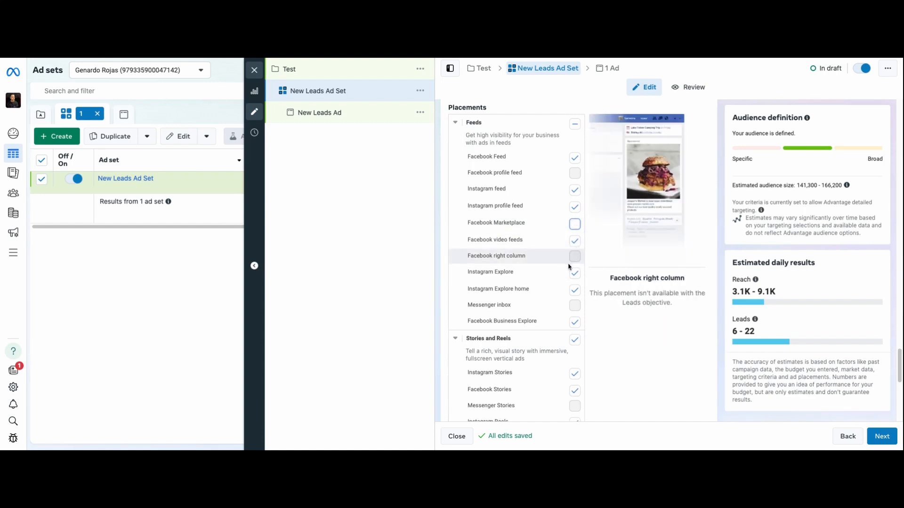
scroll(570, 273, "down", 6)
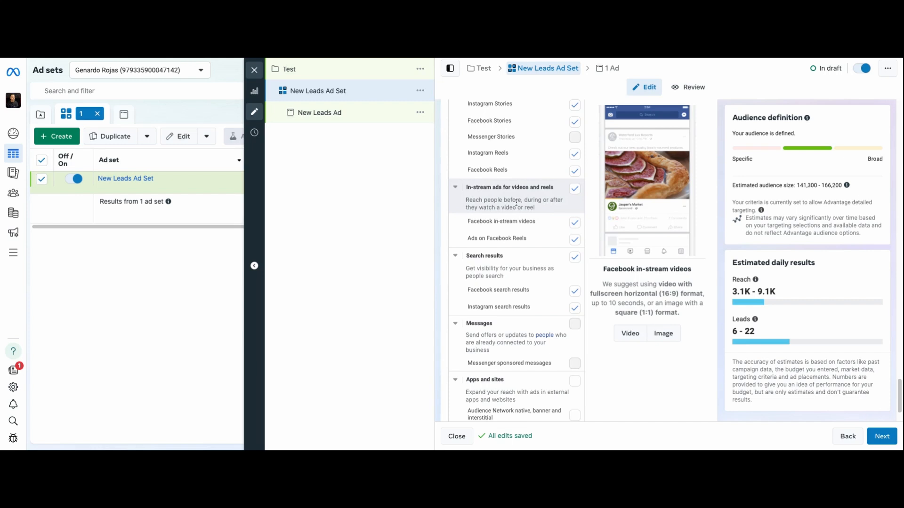
left_click(574, 188)
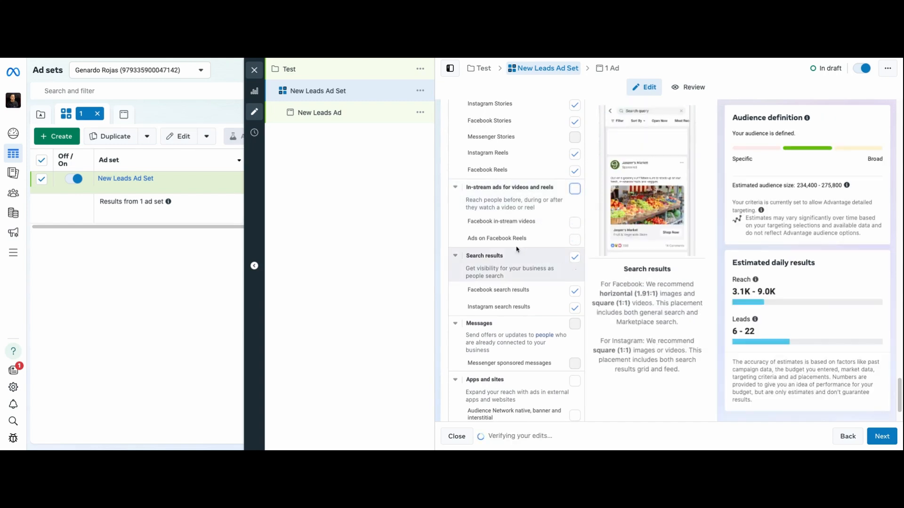
scroll(549, 222, "up", 3)
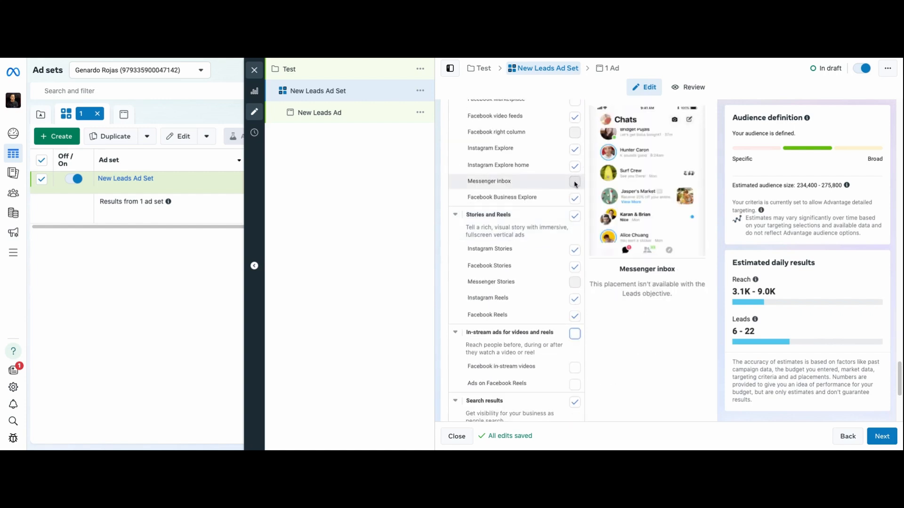
- Look over the remaining placements and select Facebook Marketplace again in the Feeds group
scroll(572, 198, "up", 3)
scroll(565, 221, "down", 6)
scroll(541, 193, "up", 8)
scroll(534, 204, "down", 3)
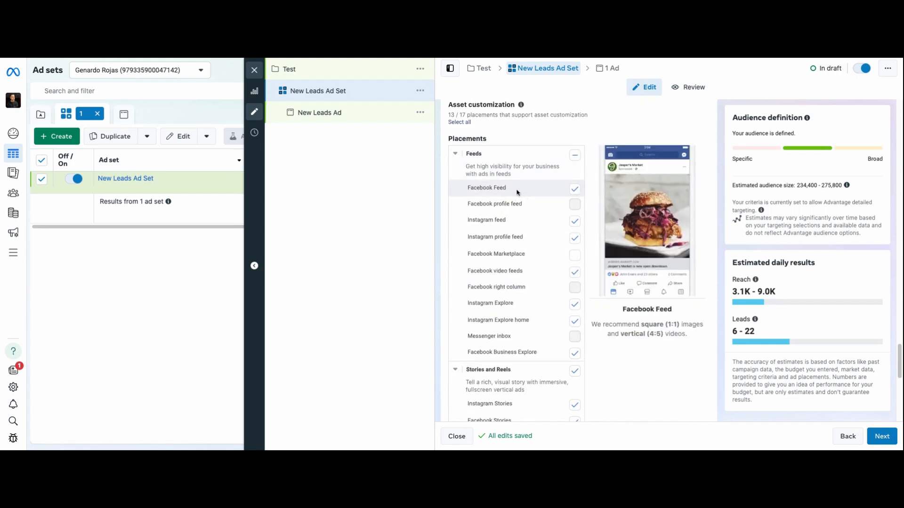
scroll(517, 192, "up", 1)
scroll(565, 212, "down", 1)
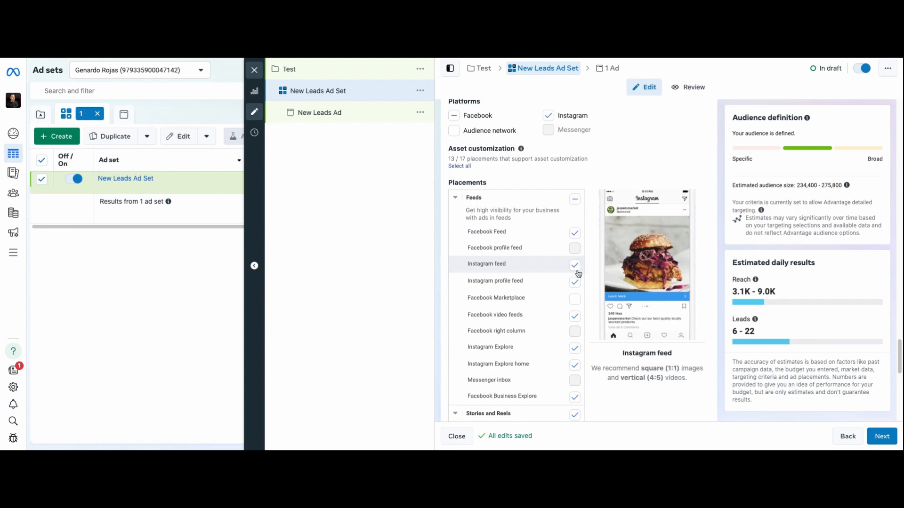
left_click(574, 299)
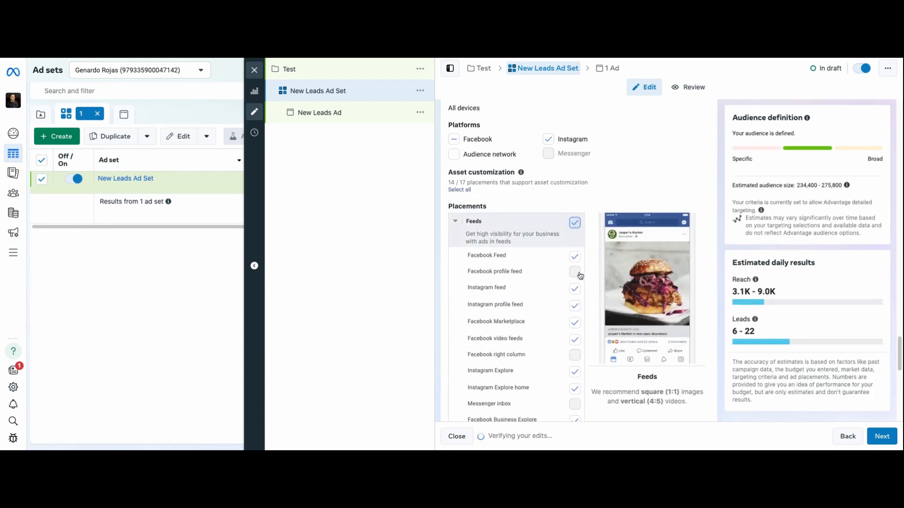
- Clear all placements in the Feeds group and in the Stories and Reels group
scroll(567, 266, "down", 4)
left_click(575, 244)
scroll(570, 265, "up", 2)
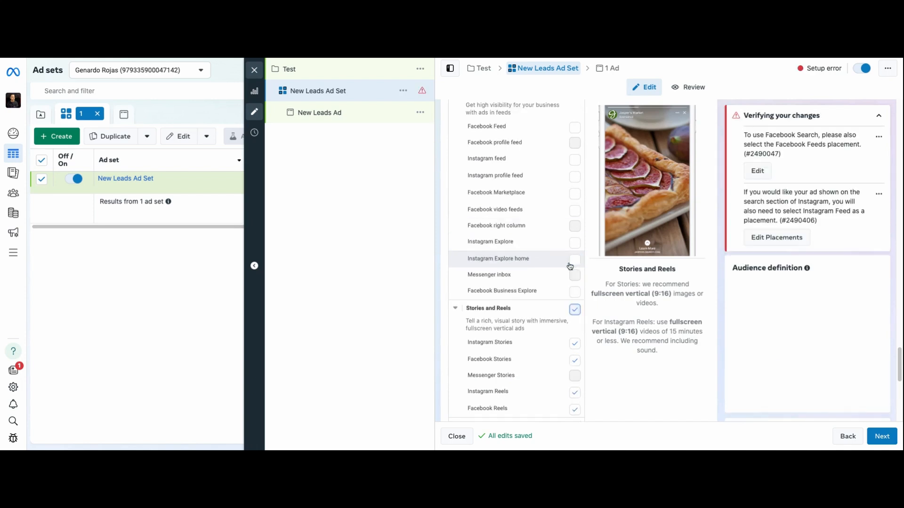
- Select the Facebook Feed and Instagram feed placements and clear the Search results group
scroll(550, 195, "up", 4)
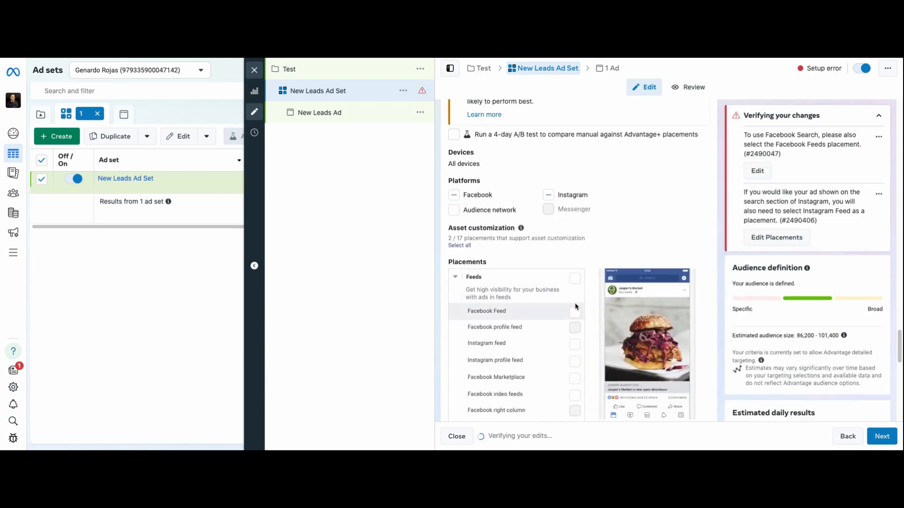
left_click(574, 312)
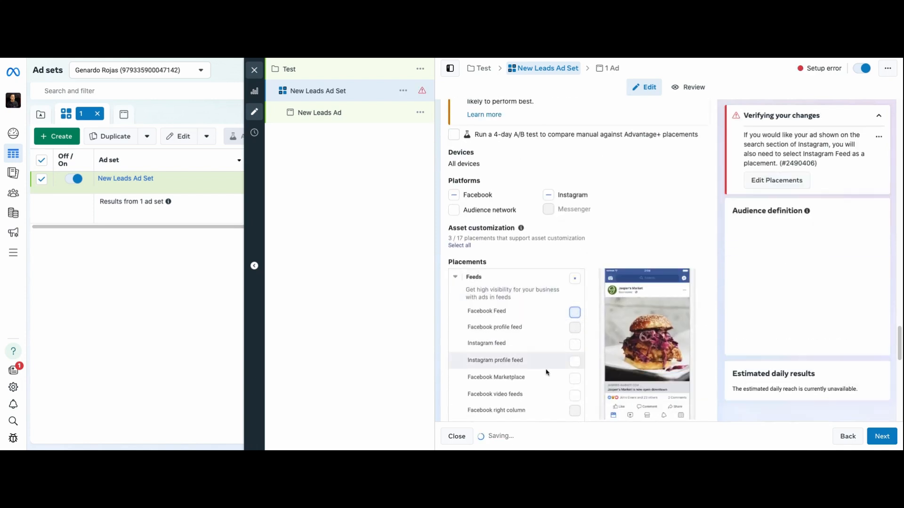
left_click(574, 346)
scroll(575, 192, "down", 8)
left_click(575, 192)
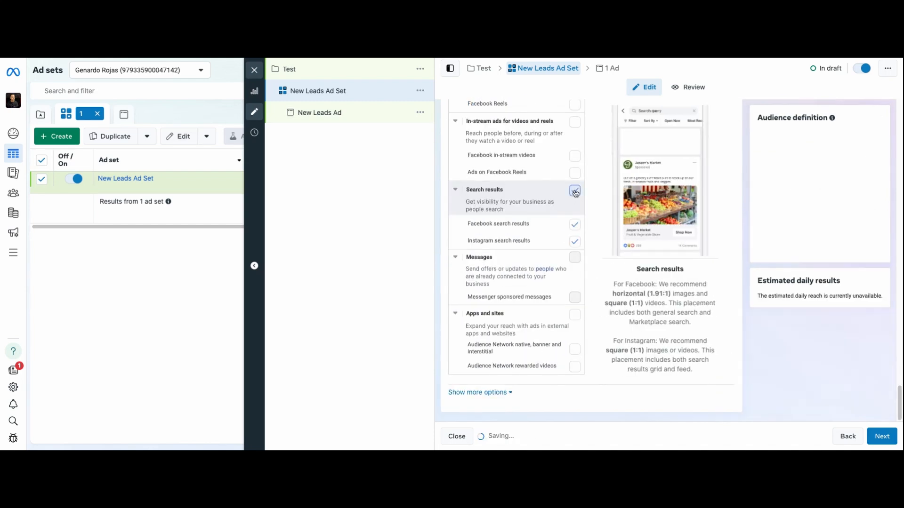
scroll(497, 262, "up", 8)
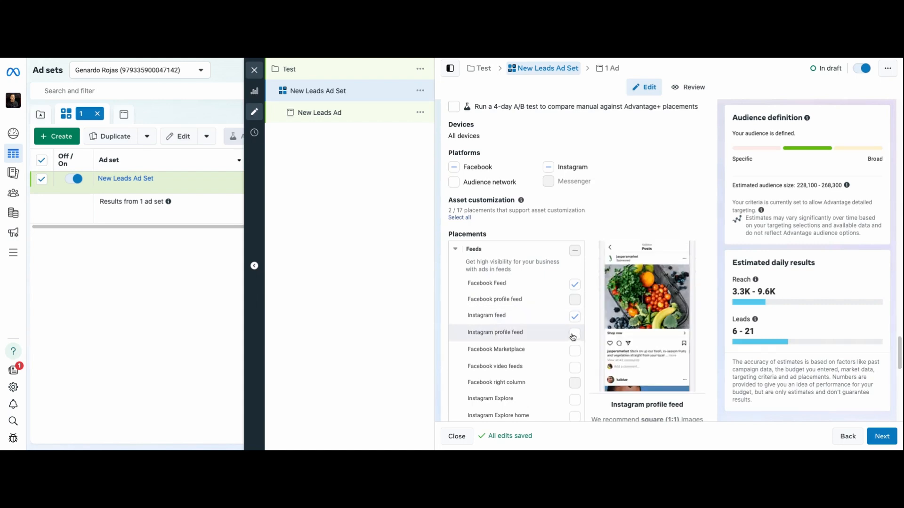
- Review the reduced placement selection and add the Audience network platform to it
scroll(568, 339, "down", 2)
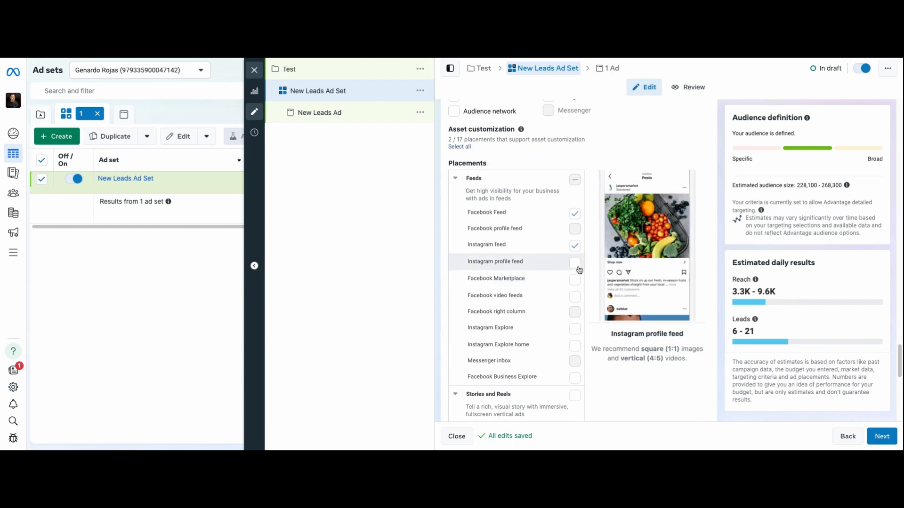
scroll(517, 278, "down", 4)
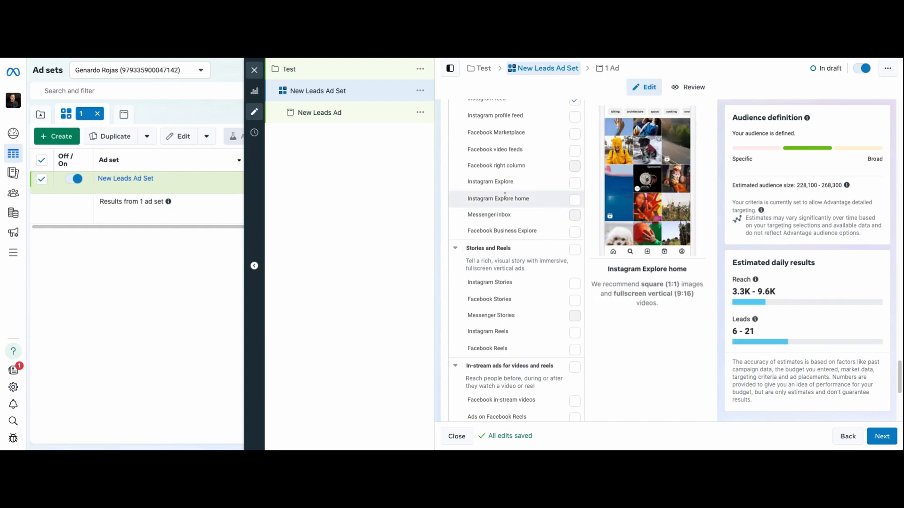
scroll(565, 198, "up", 15)
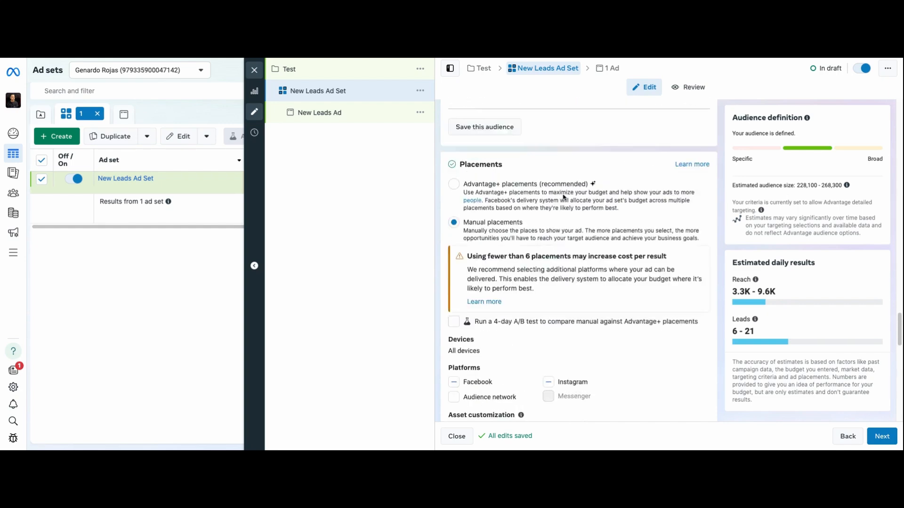
scroll(612, 235, "down", 11)
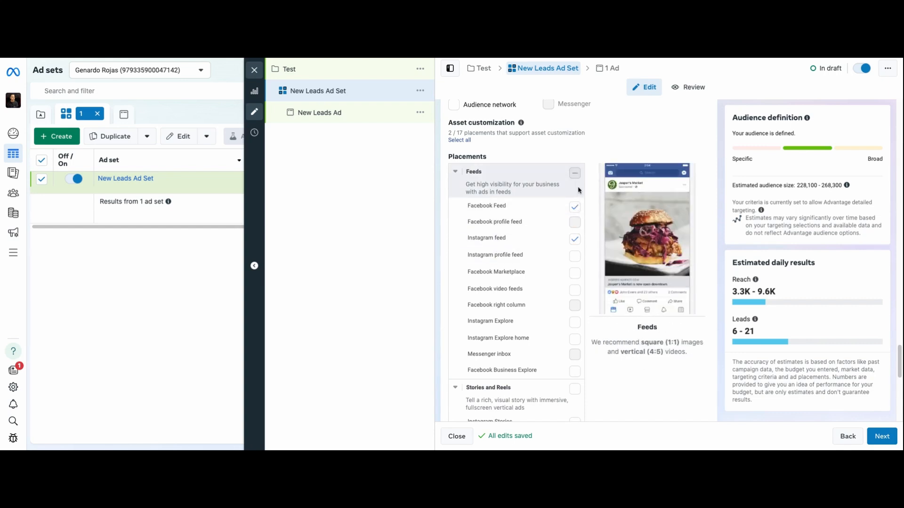
scroll(556, 141, "up", 1)
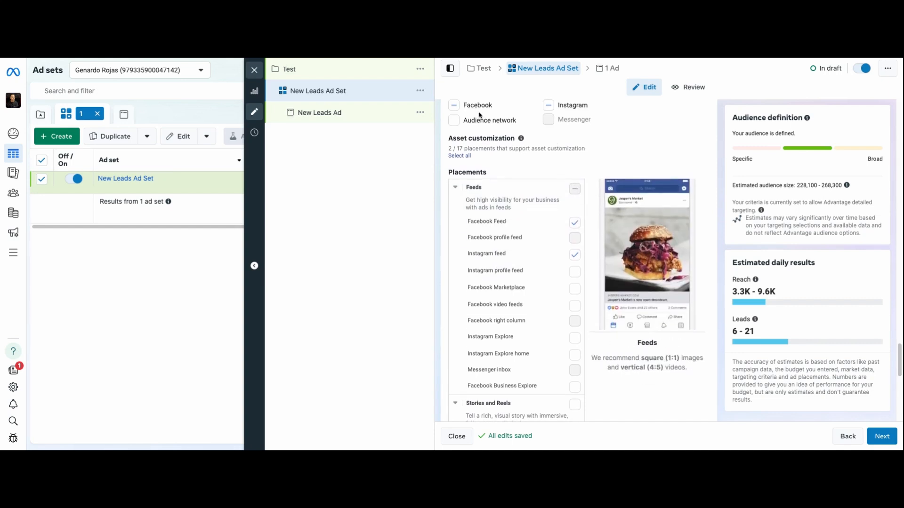
left_click(458, 125)
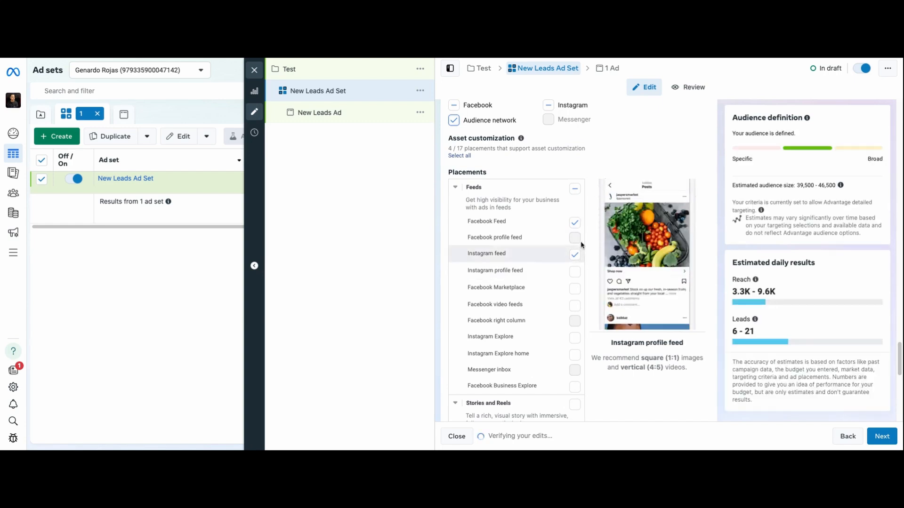
- Add the Instagram profile feed and Facebook Reels placements, and continue to the ad's setup
left_click(575, 273)
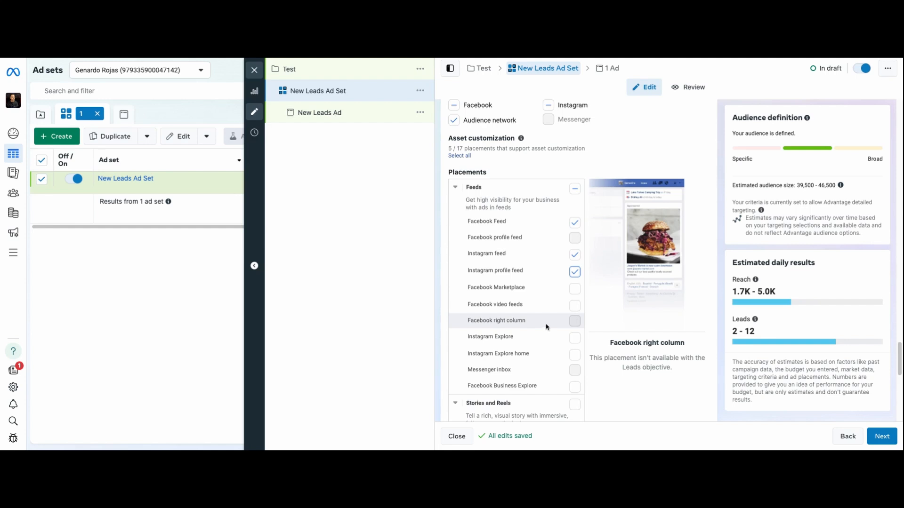
scroll(567, 285, "down", 1)
scroll(567, 286, "down", 1)
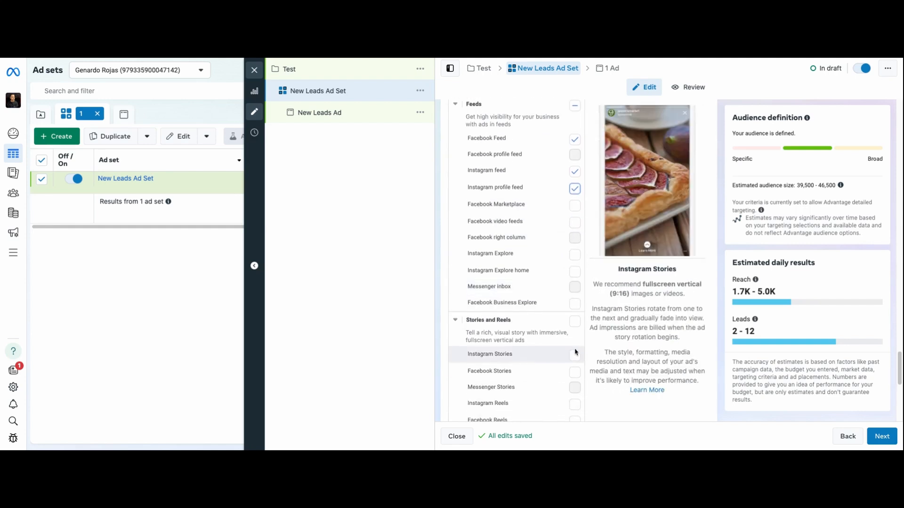
left_click(576, 421)
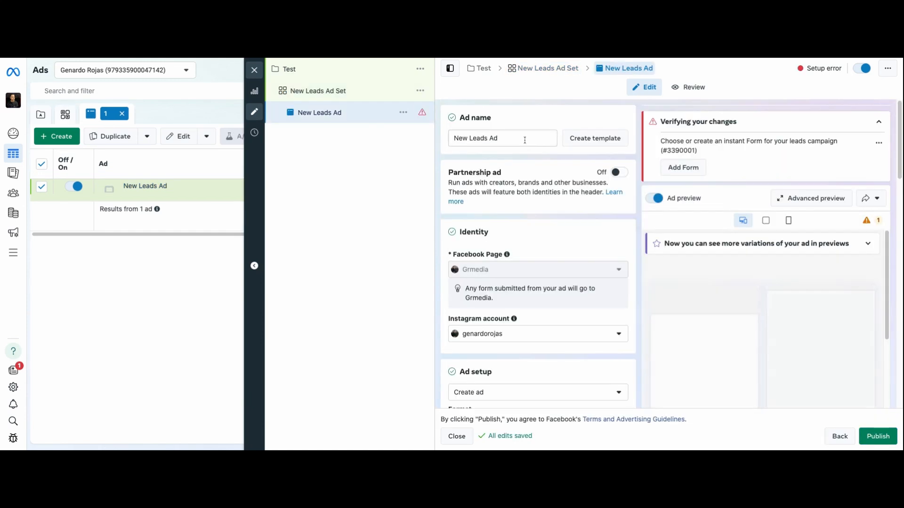
- Rename the ad as t1 and check the available Instagram accounts for its identity, keeping the current one
triple_click(524, 141)
key("BackSpace")
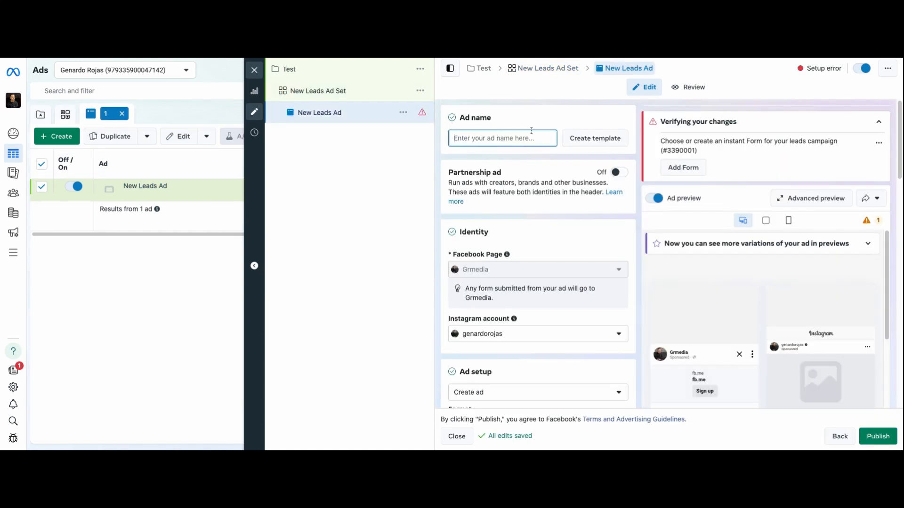
type("t1")
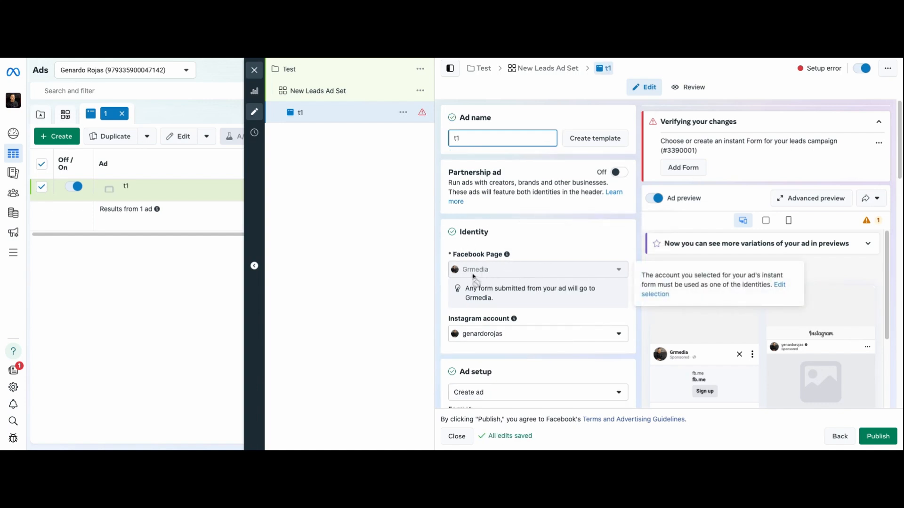
left_click(523, 341)
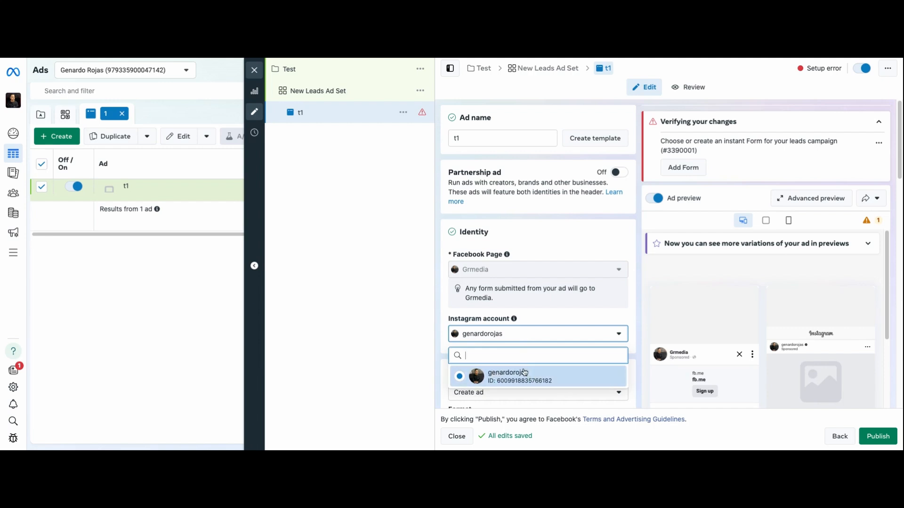
left_click(456, 312)
- Add the 1367 × 2048 white flower image from the account images as media for the single-image ad
scroll(520, 320, "down", 4)
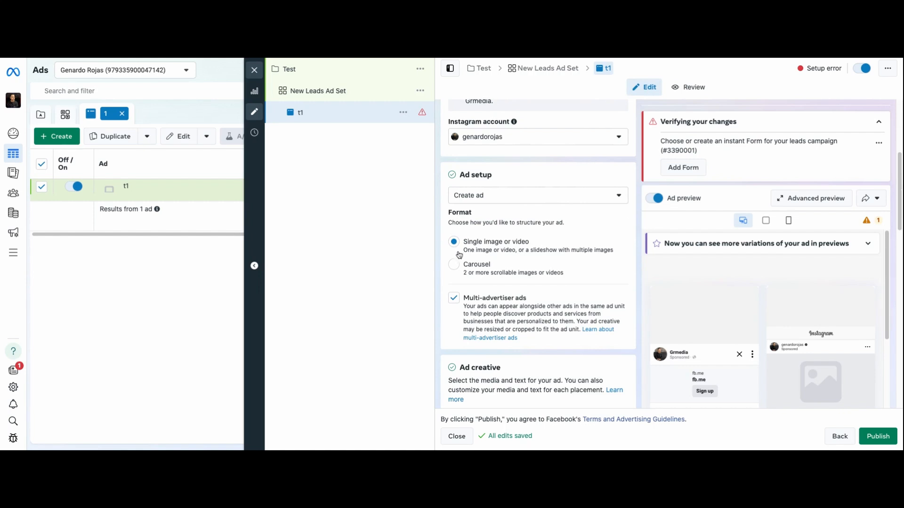
scroll(450, 254, "down", 5)
left_click(484, 178)
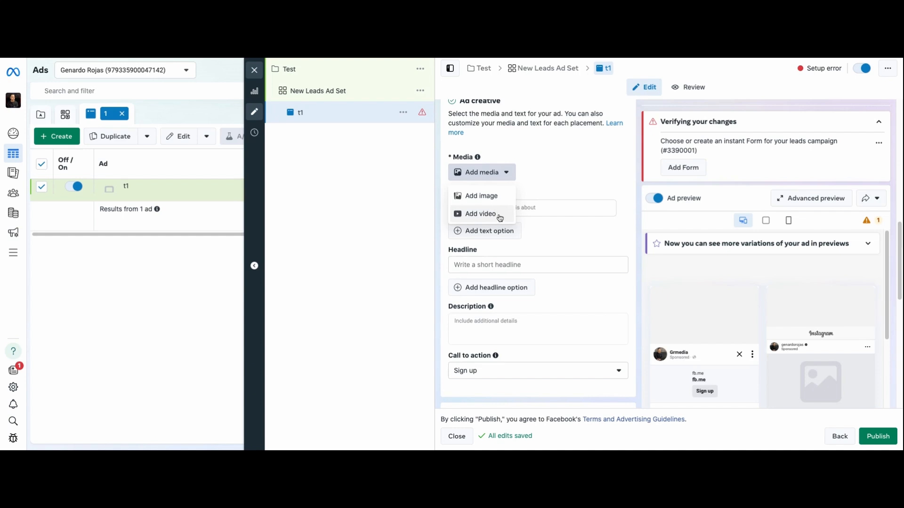
left_click(484, 195)
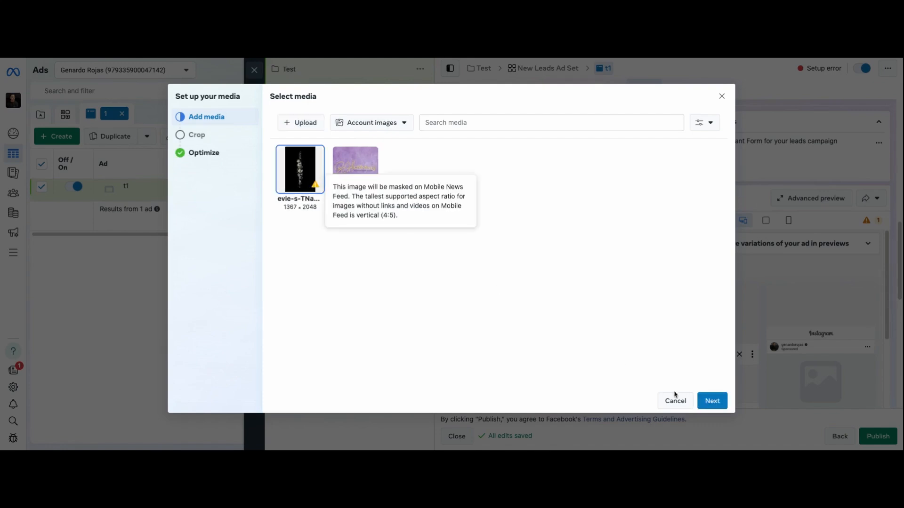
left_click(713, 400)
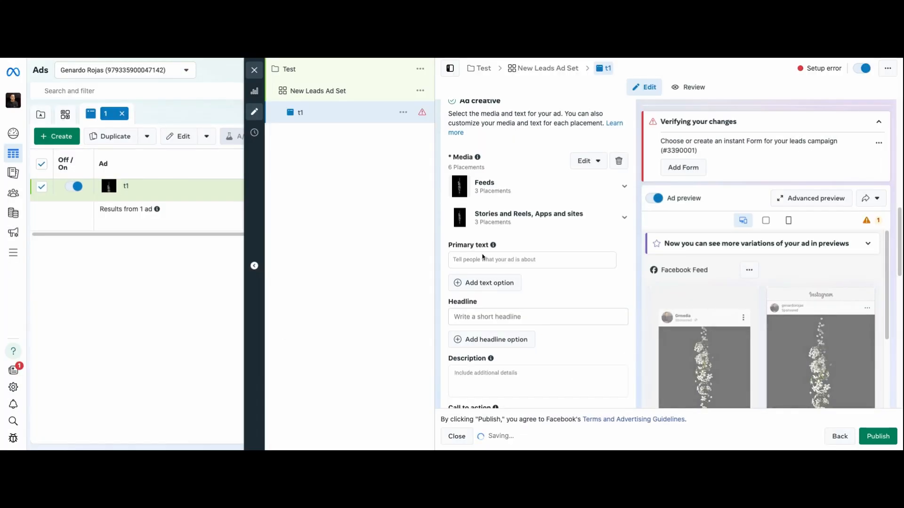
- Enter "test 1 is serving etc" as the ad's primary text and review the AI-generated primary text and headline variations
left_click(483, 257)
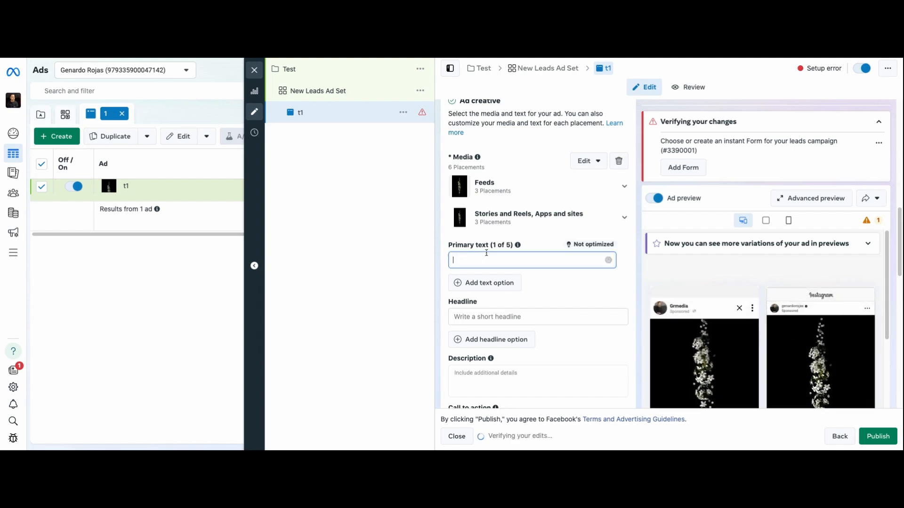
type("test 1")
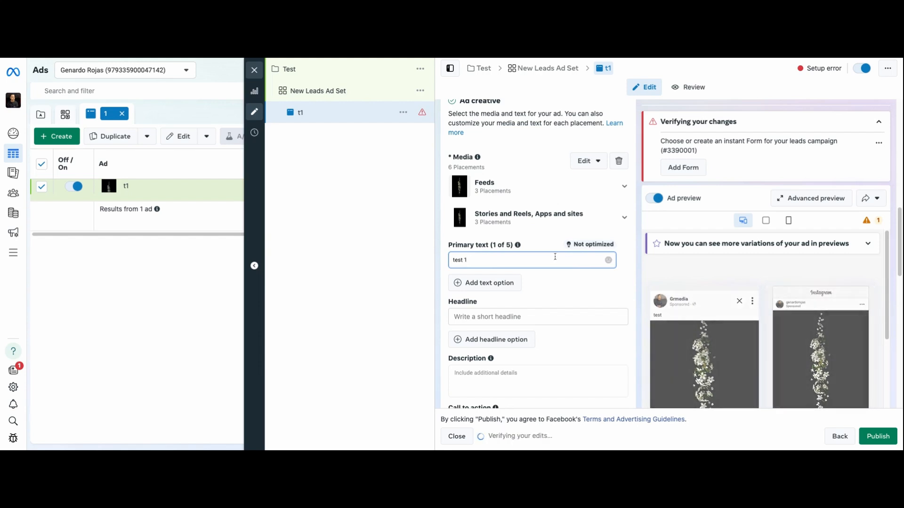
type(" is serving")
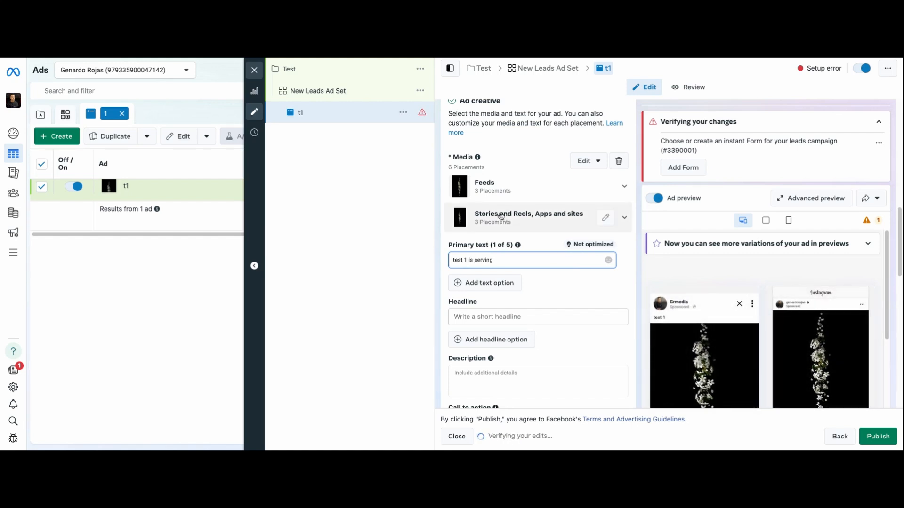
type(" etc")
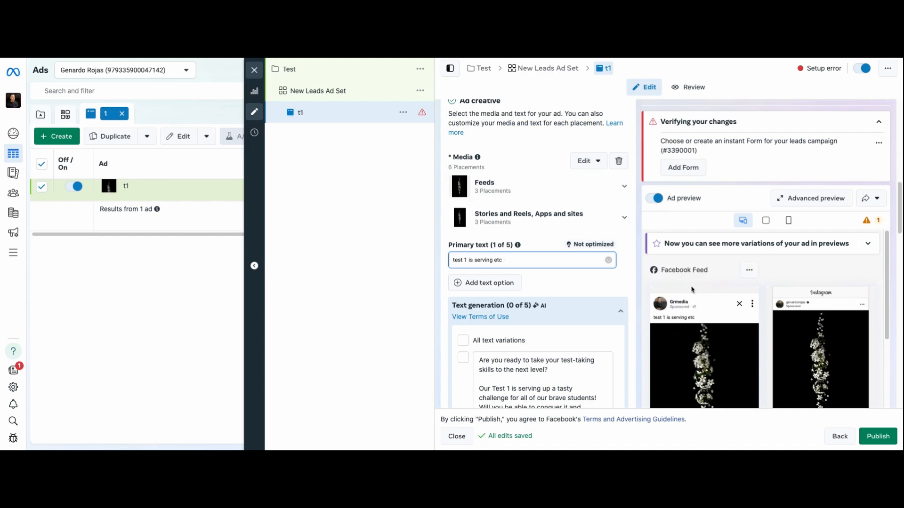
scroll(600, 289, "down", 6)
left_click(495, 205)
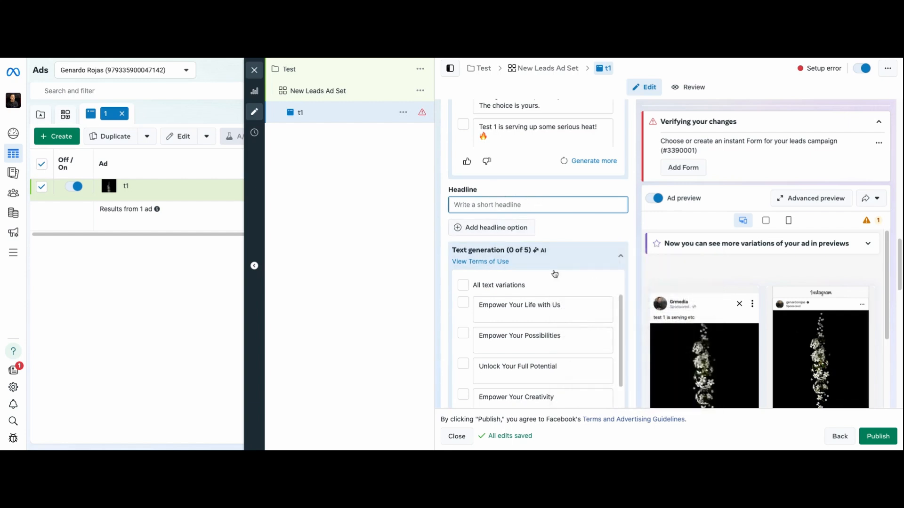
scroll(534, 238, "down", 3)
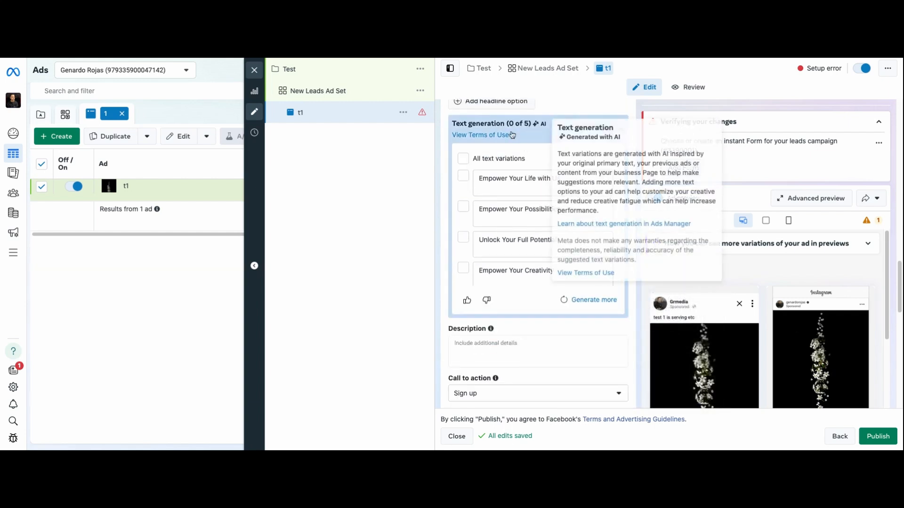
scroll(541, 240, "up", 10)
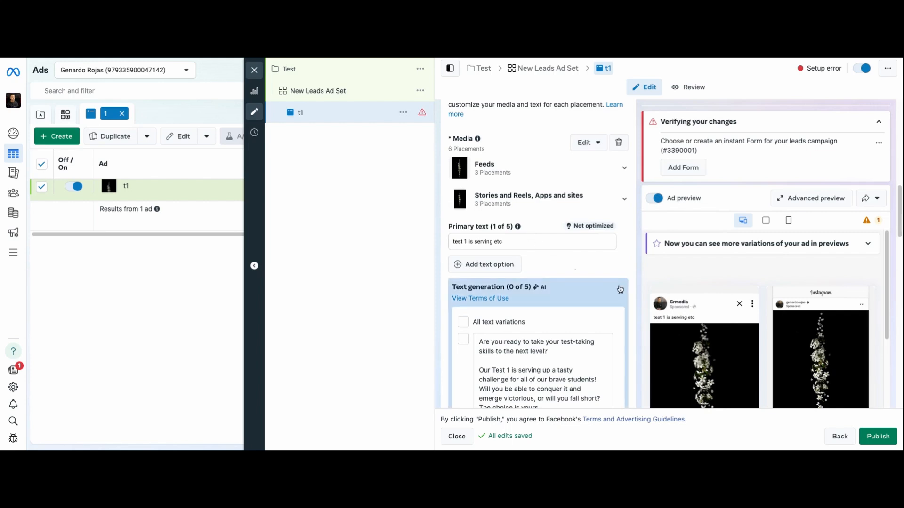
mouse_move(508, 233)
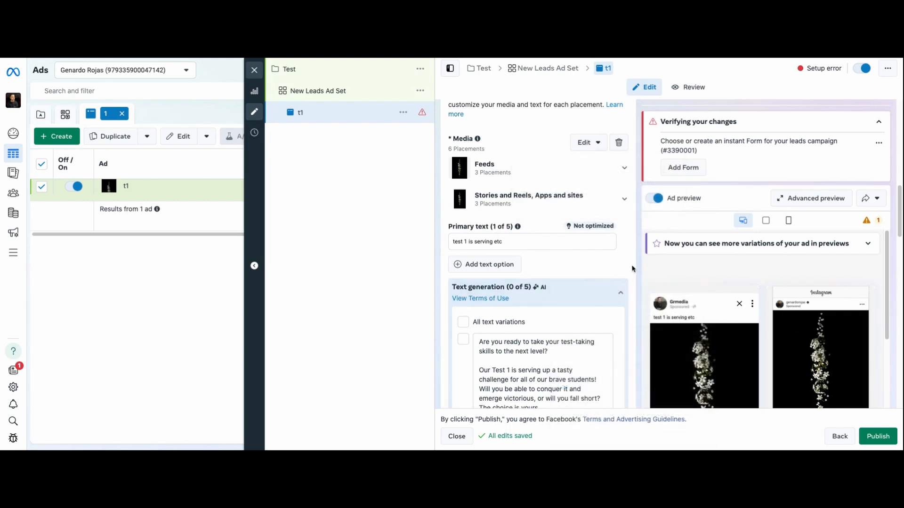
- Set the ad's call to action to Get offer and review the other available options
scroll(541, 290, "down", 4)
scroll(541, 318, "down", 7)
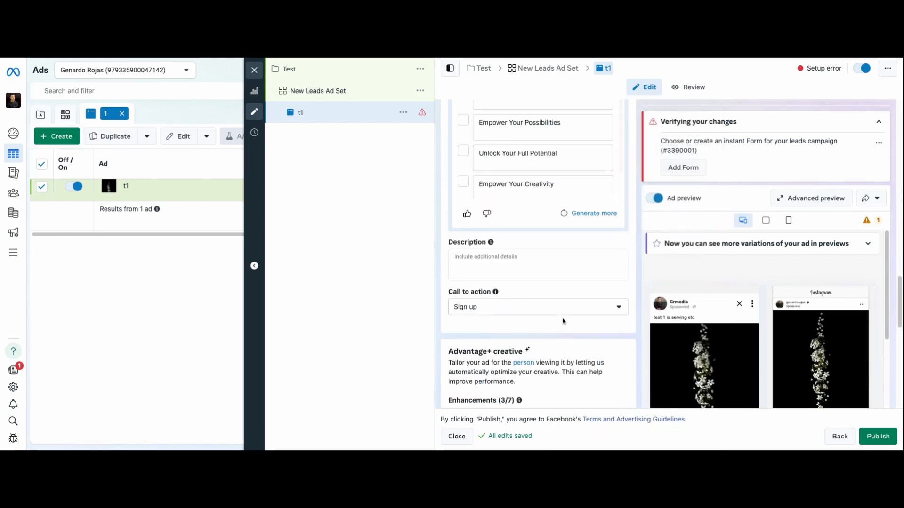
left_click(529, 307)
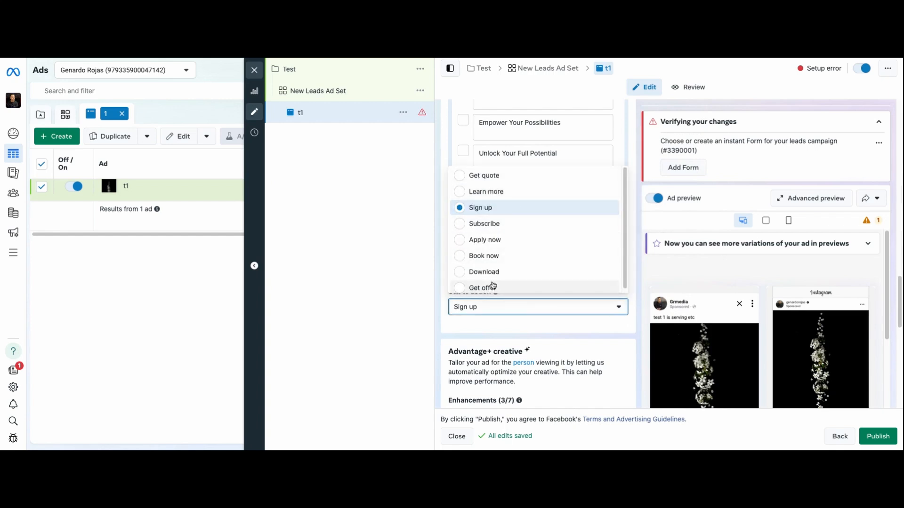
scroll(498, 278, "down", 1)
scroll(499, 203, "up", 1)
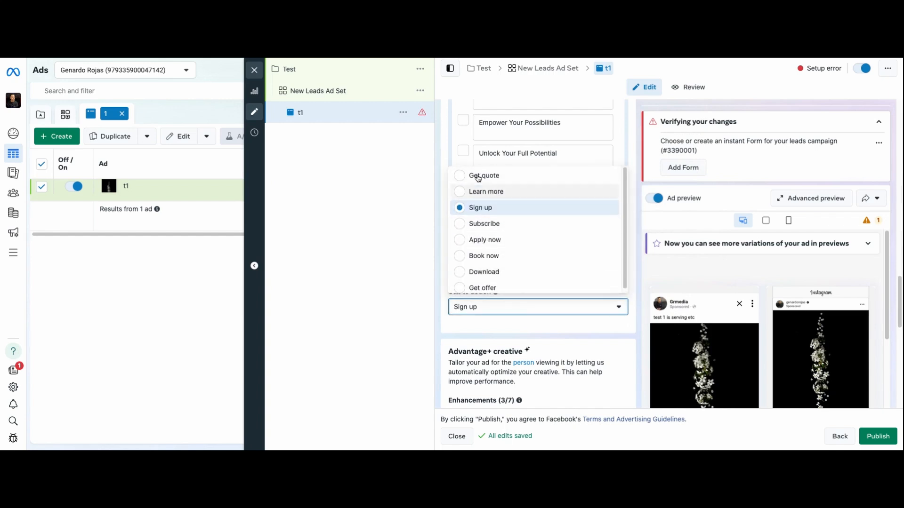
left_click(459, 289)
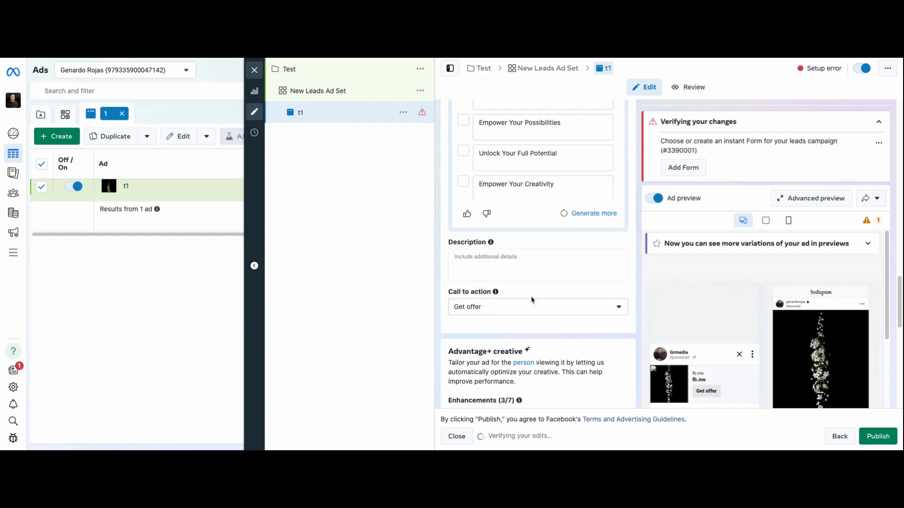
left_click(575, 313)
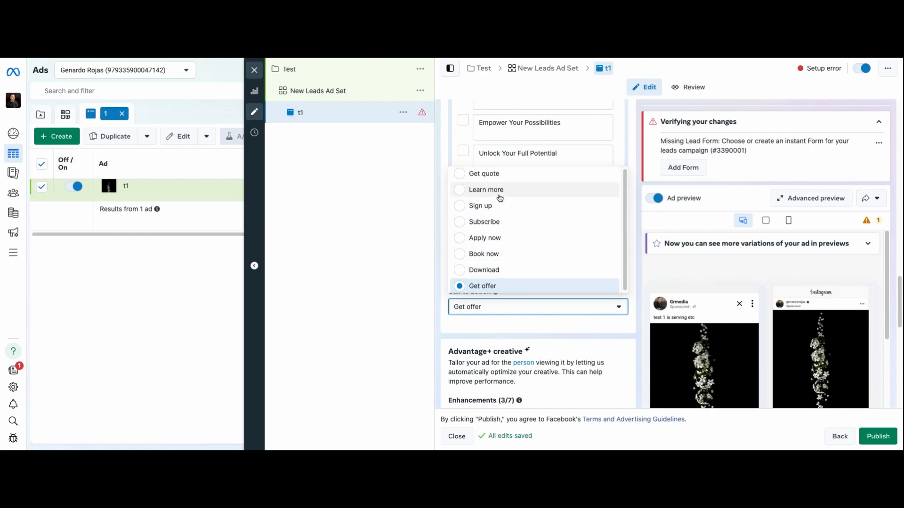
left_click(631, 345)
- Enter "test" as the ad's headline
scroll(598, 301, "down", 7)
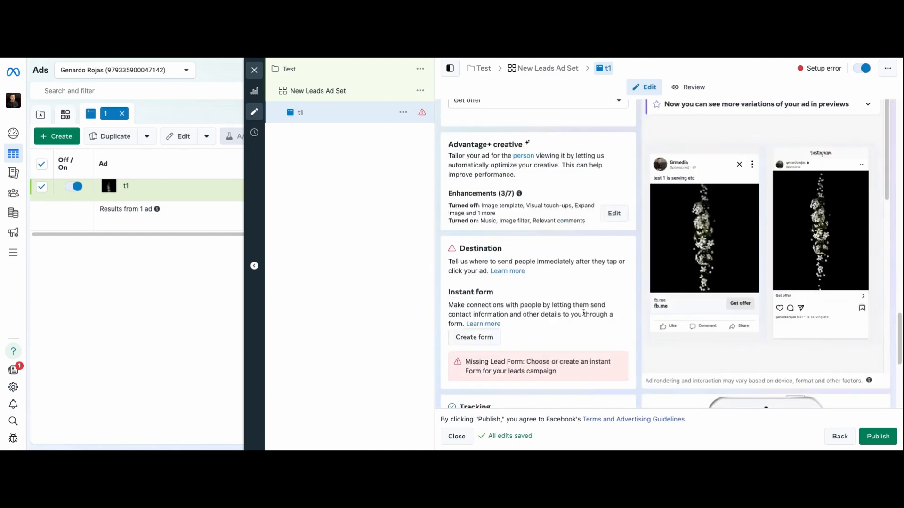
scroll(644, 241, "up", 2)
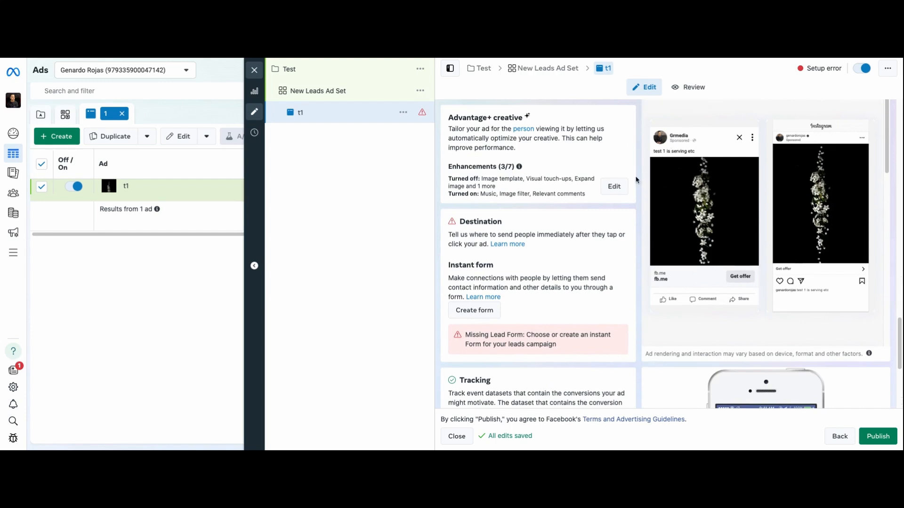
scroll(541, 218, "up", 8)
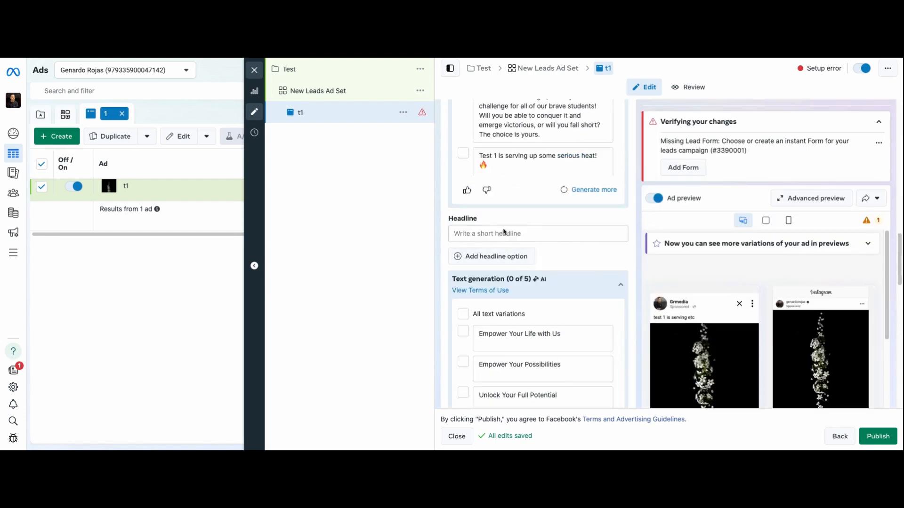
left_click(532, 236)
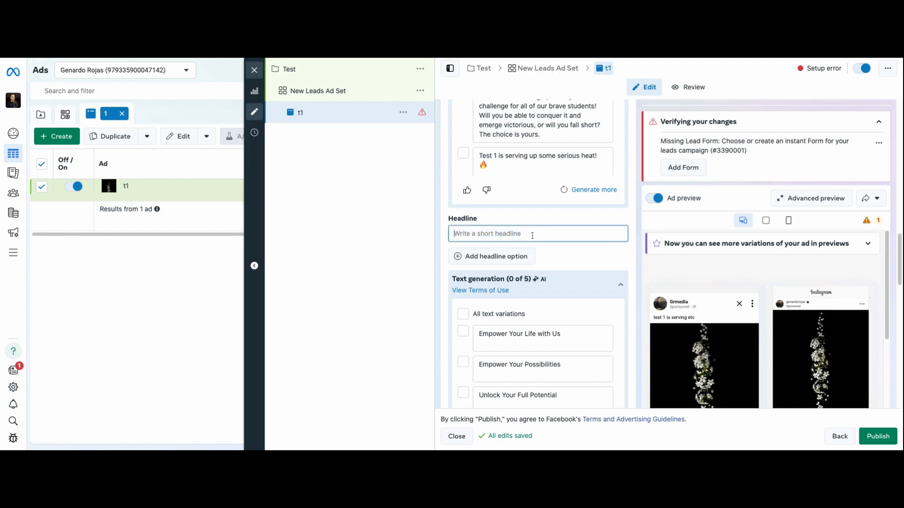
type("test")
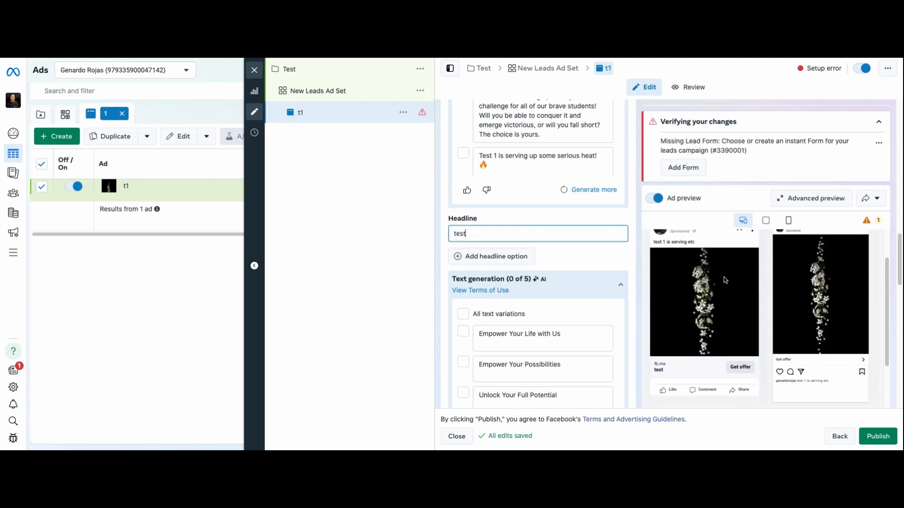
- Start a new instant form for the ad's destination and name it "tes"
scroll(611, 271, "down", 8)
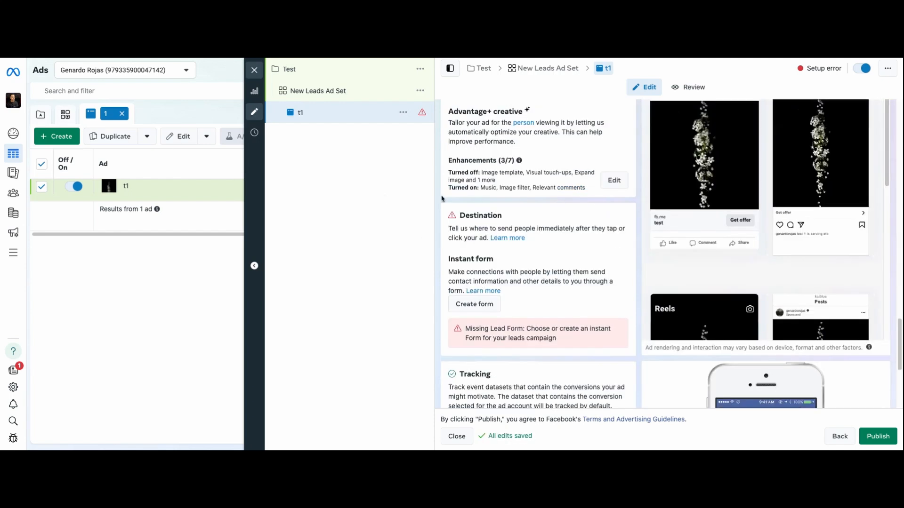
left_click(472, 305)
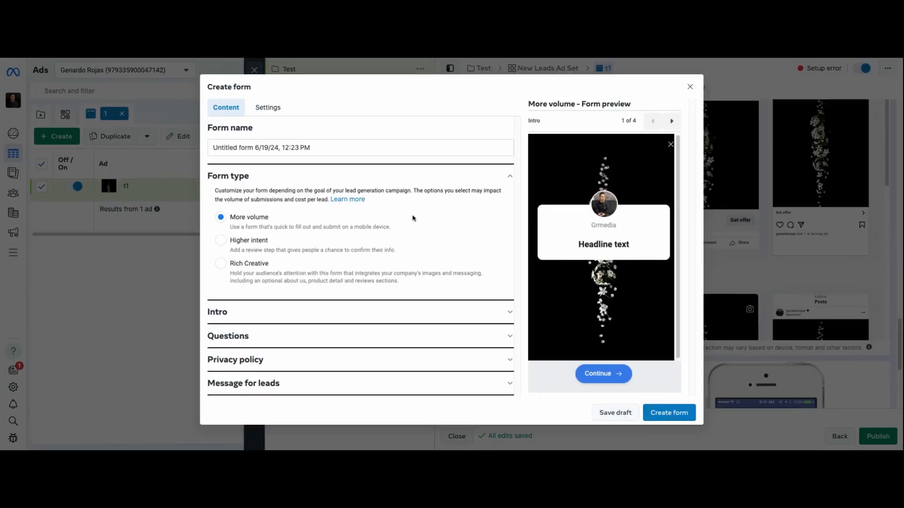
left_click_drag(290, 151, 348, 150)
key("ctrl+a")
type("tes")
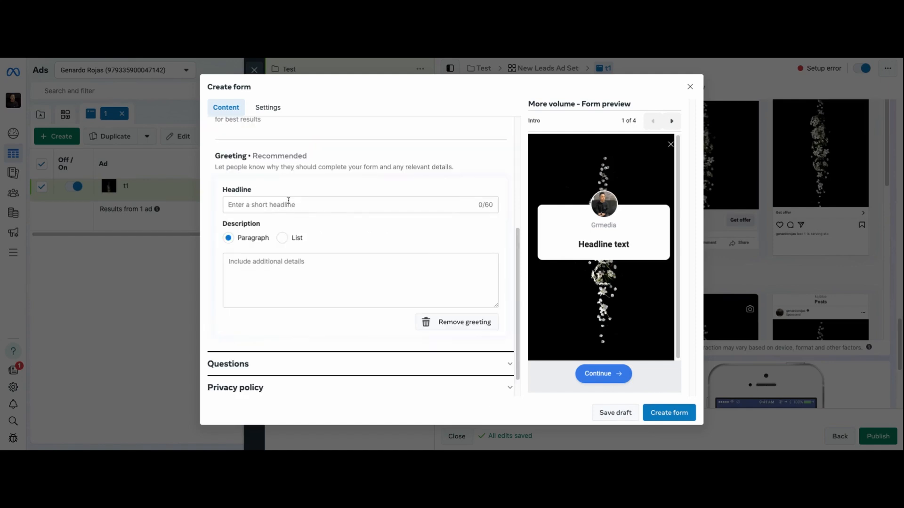
- Enter "test" as the greeting headline in the form's intro and begin editing its description
left_click(289, 201)
type("test")
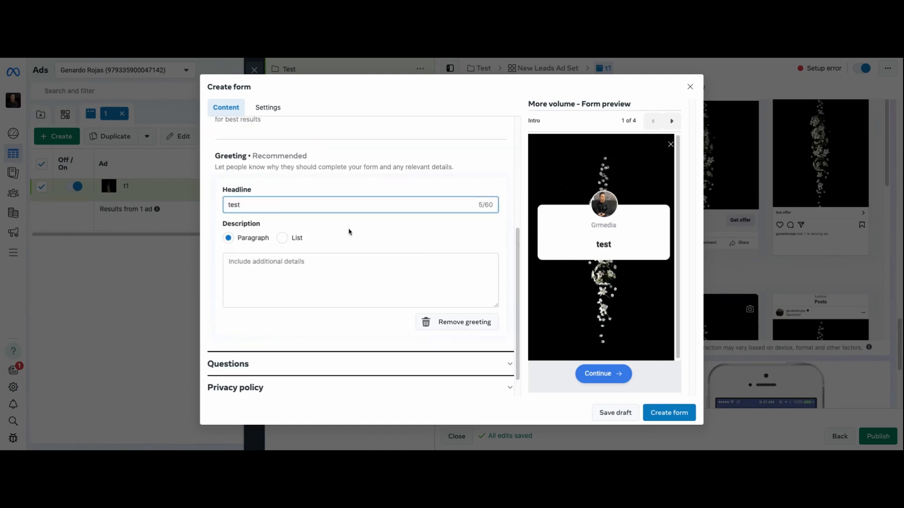
left_click(311, 267)
type("ffgffgfgf")
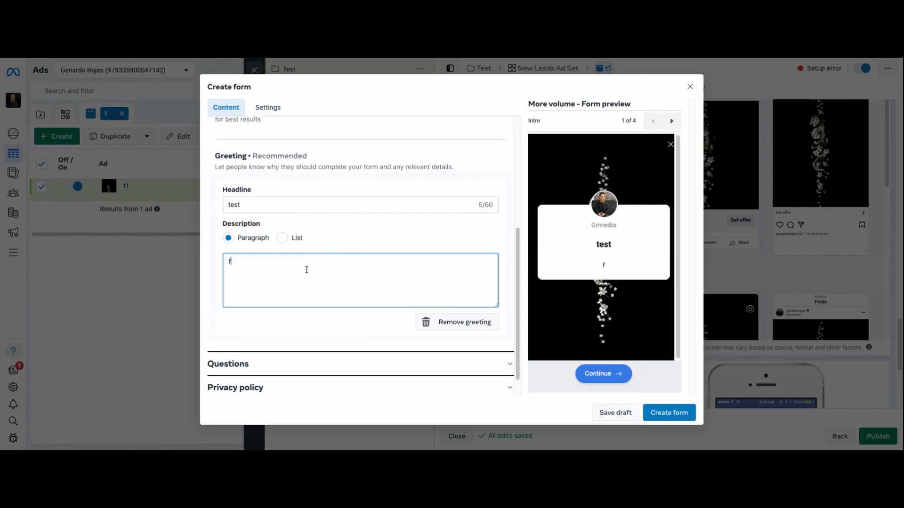
key("BackSpace")
key("BackSpace")
key("BackSpace")
key("BackSpace")
key("BackSpace")
key("BackSpace")
key("BackSpace")
key("BackSpace")
key("BackSpace")
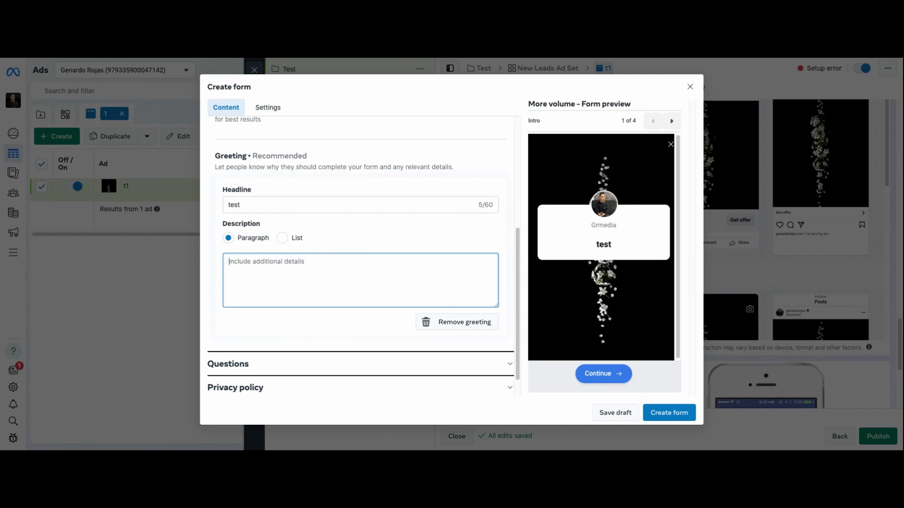
- Write the greeting description as two separate paragraphs, each reading "test"
type("test")
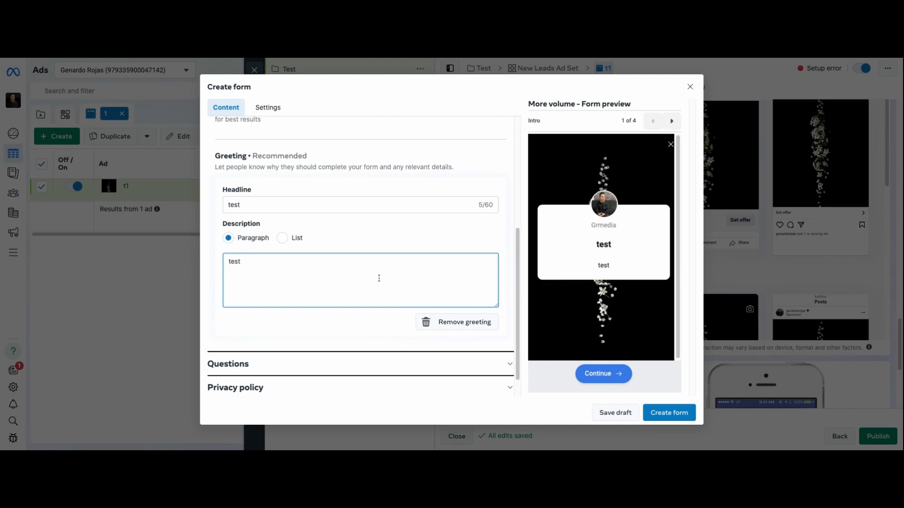
key("Return")
type("test")
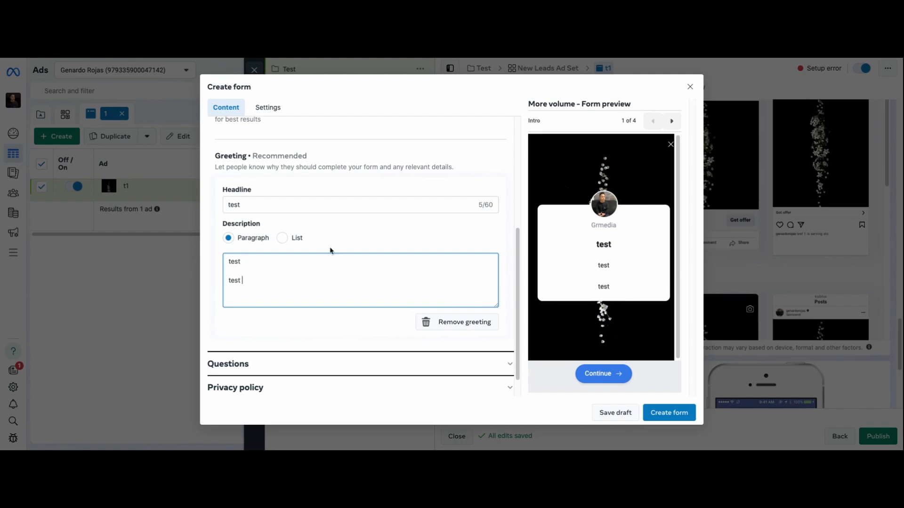
- Examine the form's prefill questions and the categories that can be added, plus the privacy policy's link fields
scroll(357, 275, "down", 2)
left_click(320, 337)
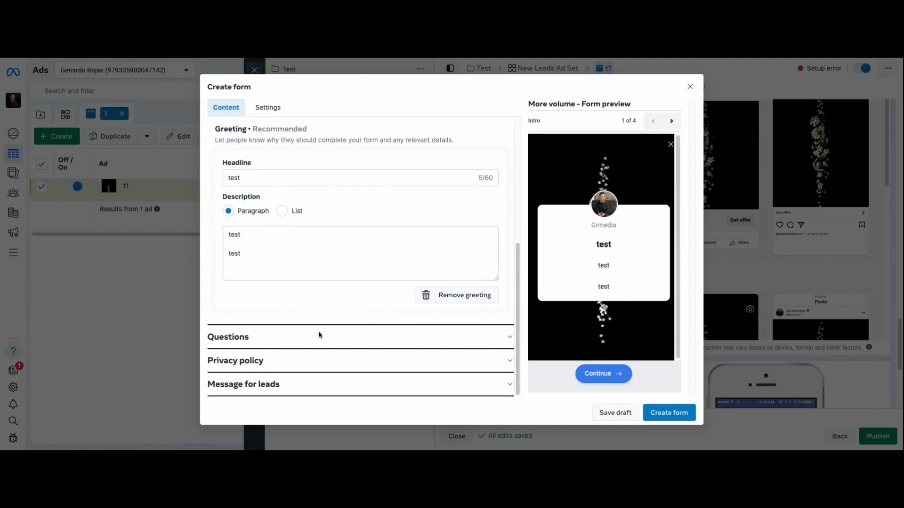
scroll(326, 275, "down", 5)
scroll(259, 263, "up", 2)
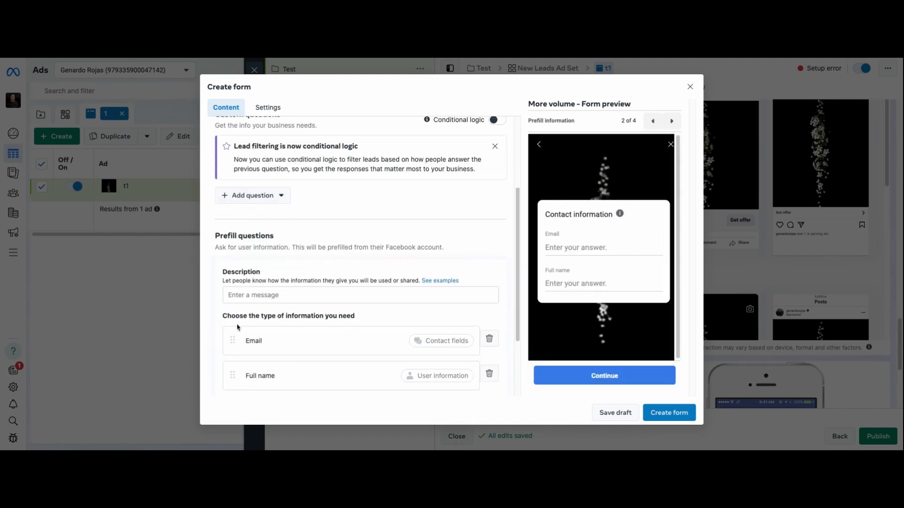
scroll(253, 321, "down", 2)
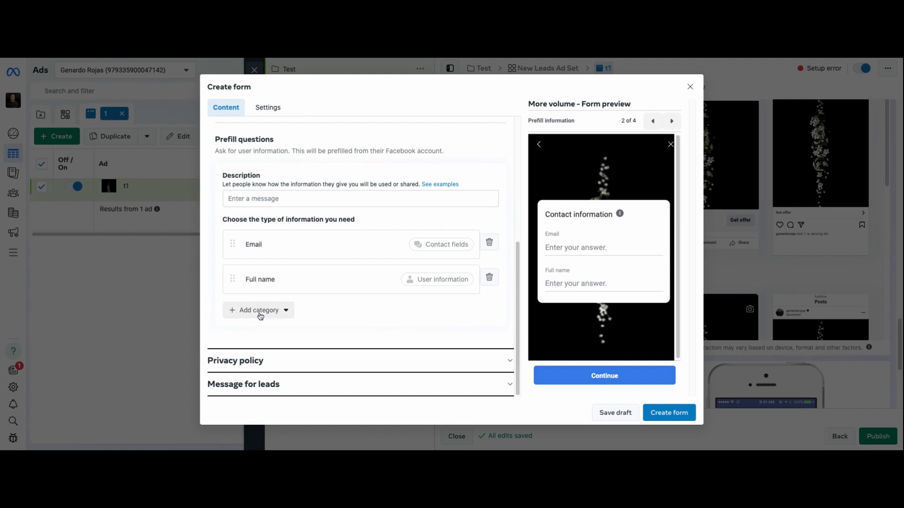
left_click(261, 314)
mouse_move(262, 331)
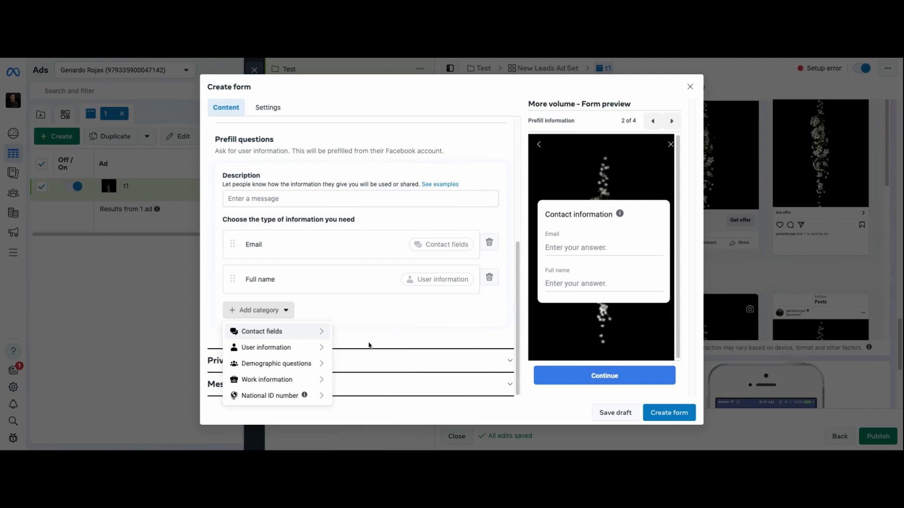
left_click(386, 359)
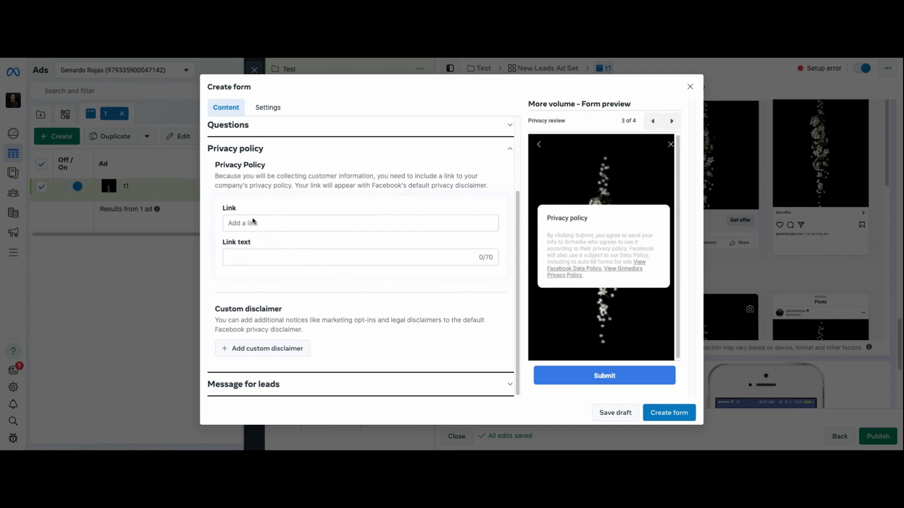
left_click(251, 257)
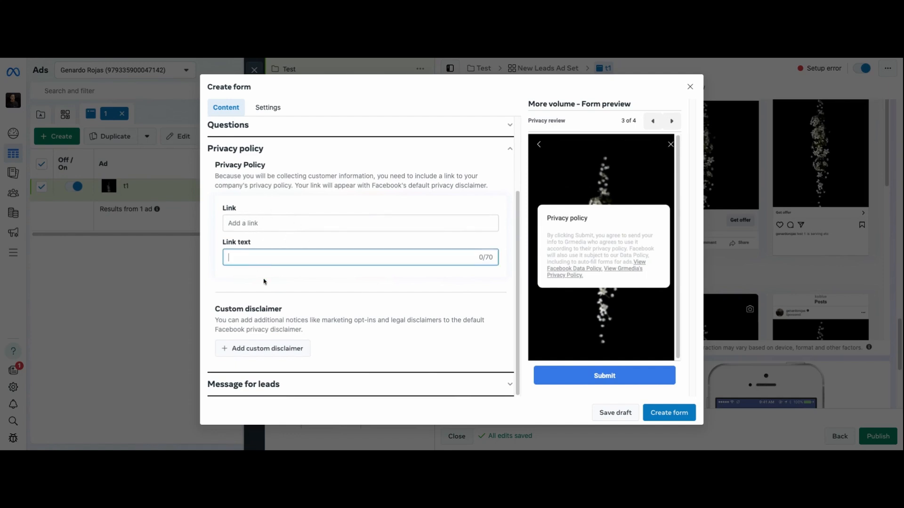
- Replace the headline of the form's message for leads with "test"
left_click(278, 385)
scroll(279, 243, "down", 3)
scroll(290, 245, "up", 2)
left_click(319, 194)
key("ctrl+a")
type("test")
left_click(430, 236)
type("t")
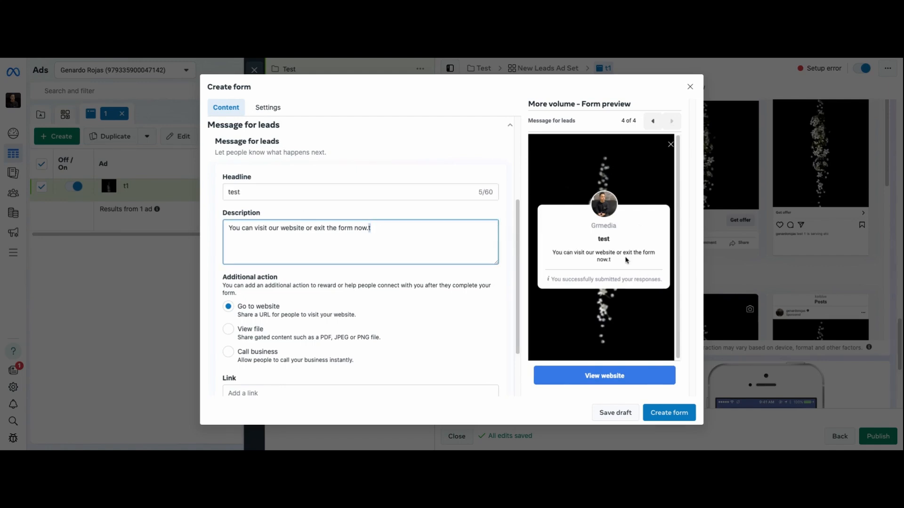
key("BackSpace")
- Try to create the form, and enter "Give Us A Call" as the website link in the message for leads
scroll(452, 306, "down", 2)
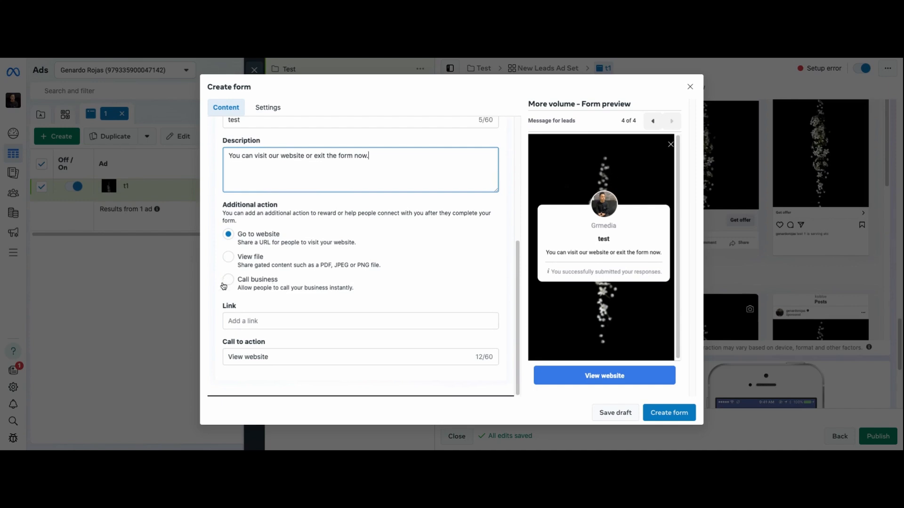
left_click(678, 415)
left_click(355, 321)
type("Give Us A Call")
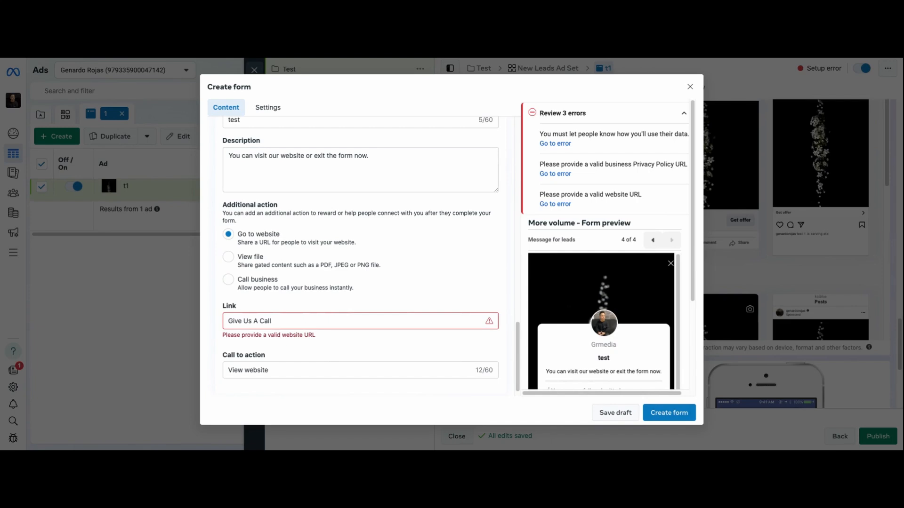
- Clear the "Give Us A Call" text from the website link in the form's message for leads
key("shift+Left")
key("shift+Left")
key("shift+Left")
key("shift+Left")
key("shift+Left")
key("shift+Left")
key("shift+Left")
key("shift+Left")
key("shift+Left")
key("shift+Left")
key("shift+Left")
key("shift+Left")
key("shift+Left")
key("shift+Left")
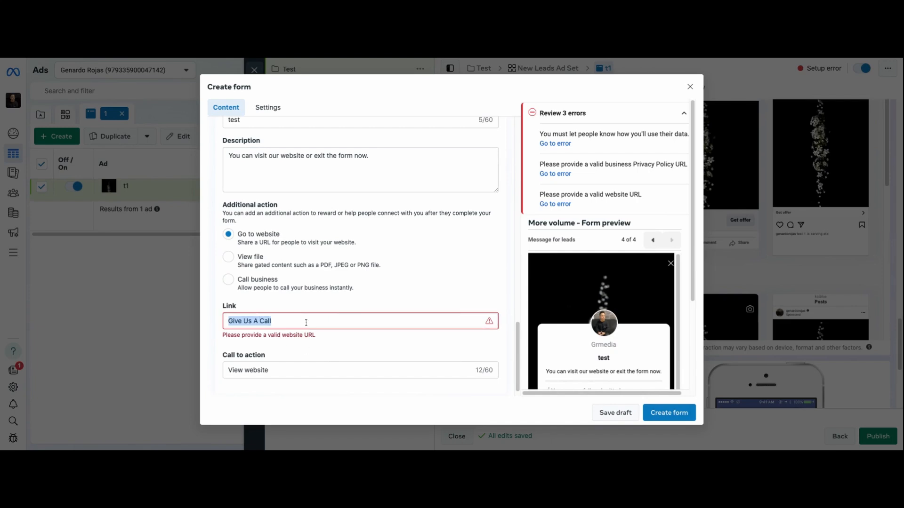
key("BackSpace")
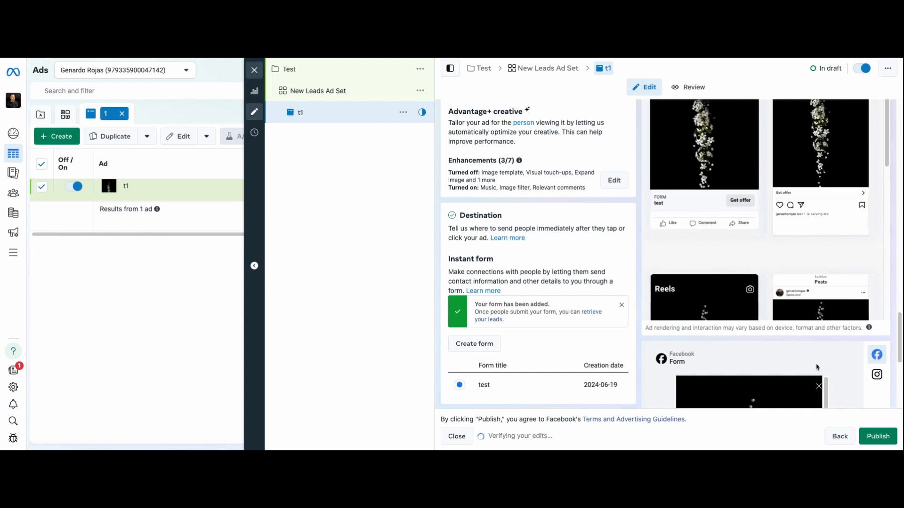
- Page through the added form's preview from the intro to the message for leads
scroll(804, 355, "down", 5)
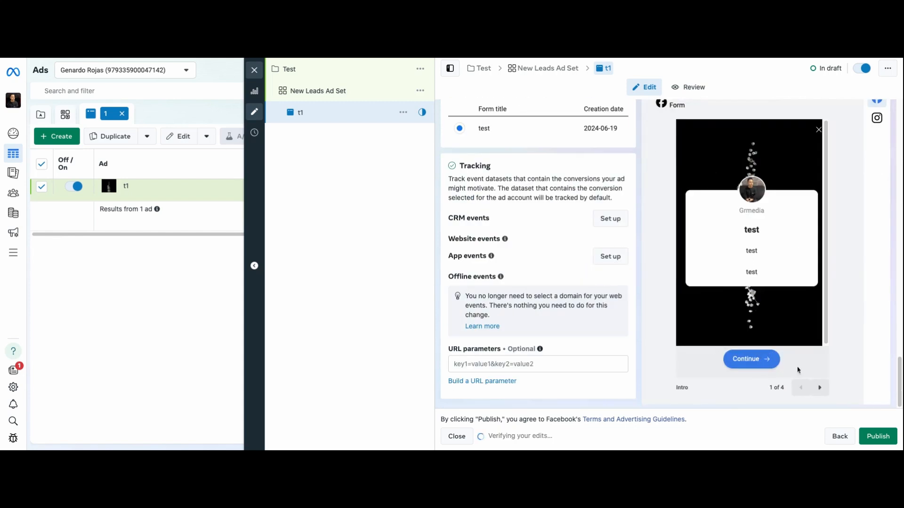
left_click(819, 388)
left_click(819, 388)
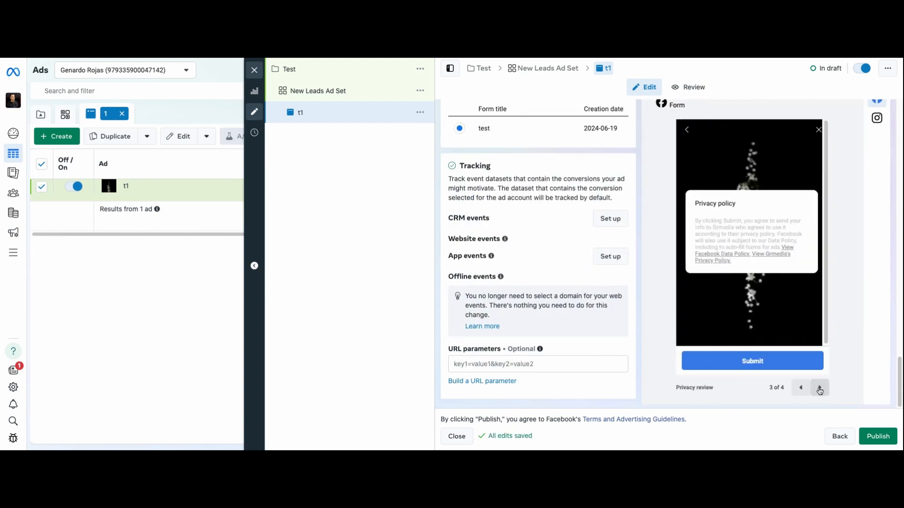
left_click(819, 388)
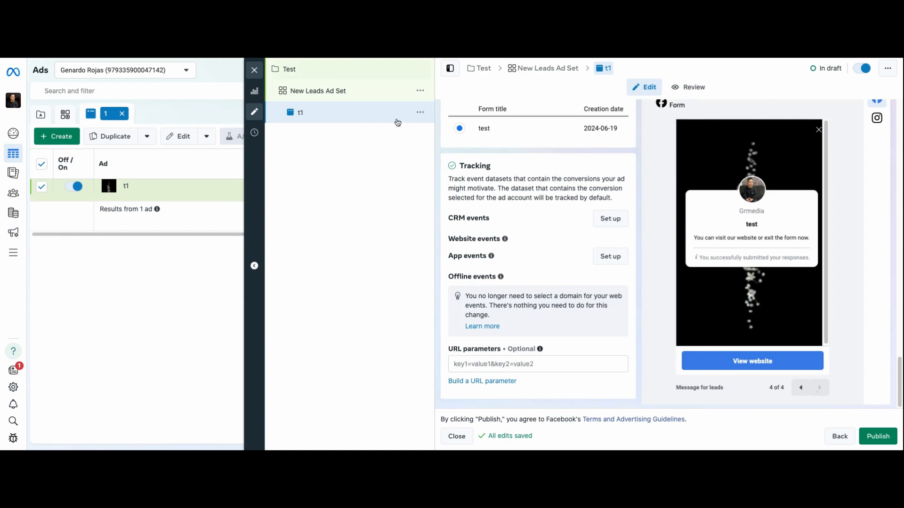
- Look over ad t1's settings once more and close its editor without publishing the draft
scroll(596, 247, "up", 10)
scroll(595, 246, "down", 10)
scroll(583, 265, "up", 5)
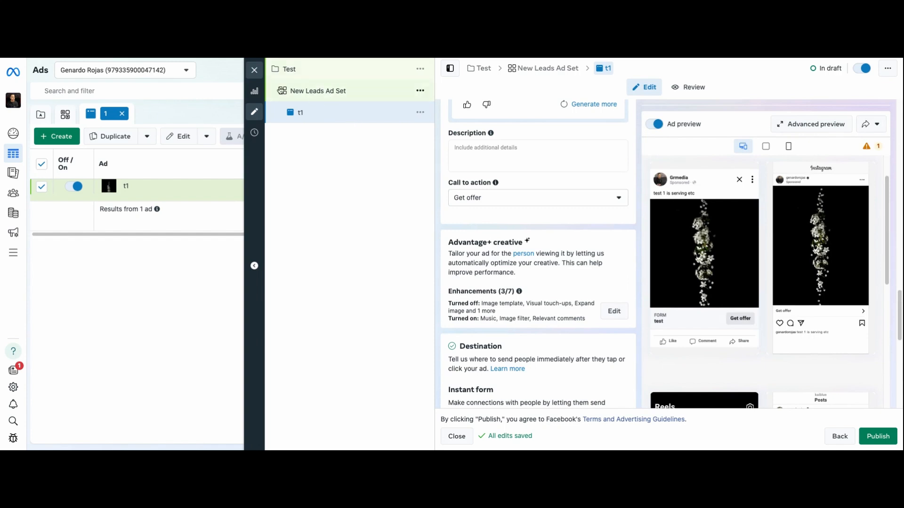
left_click(254, 70)
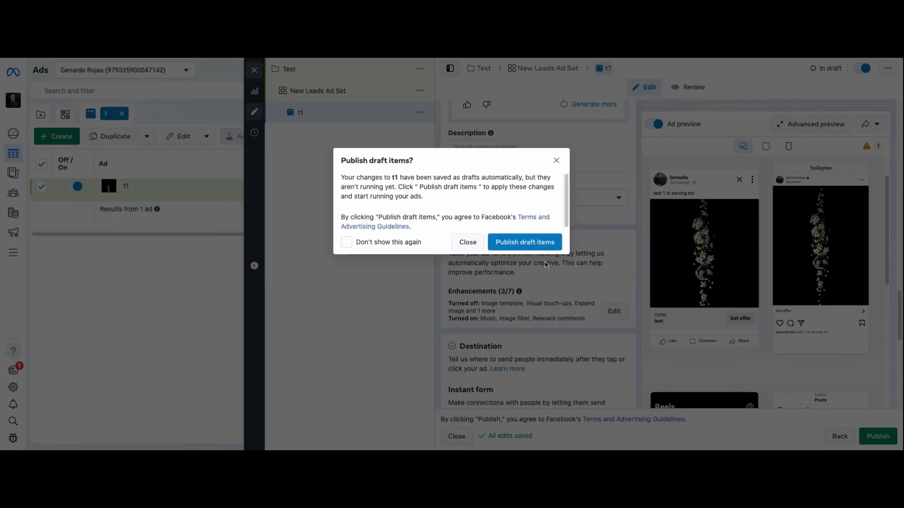
left_click(556, 158)
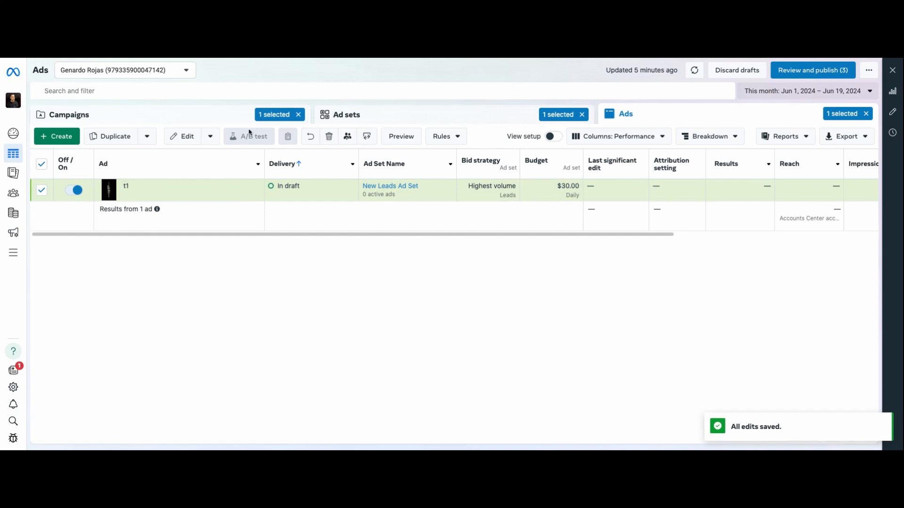
- Open New Leads Ad Set for editing and examine its budget, schedule and audience settings down to the detailed targeting
left_click(170, 118)
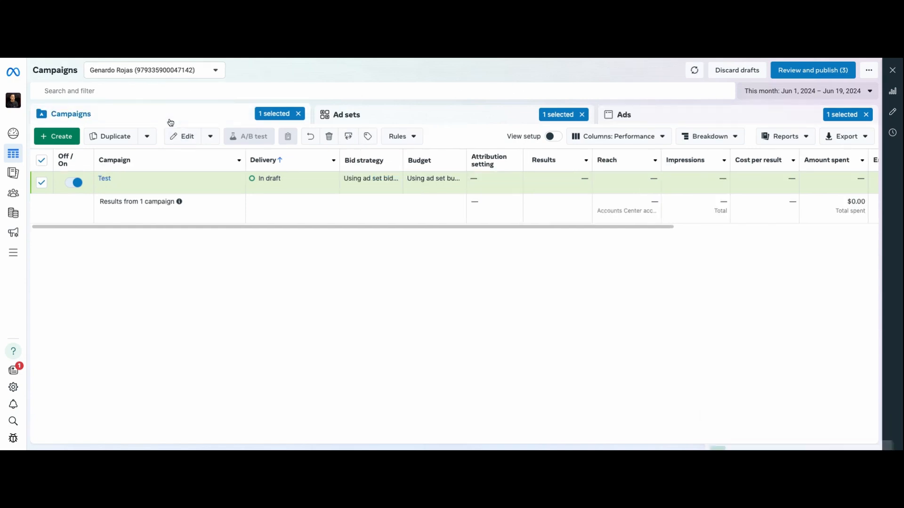
left_click(383, 117)
mouse_move(143, 177)
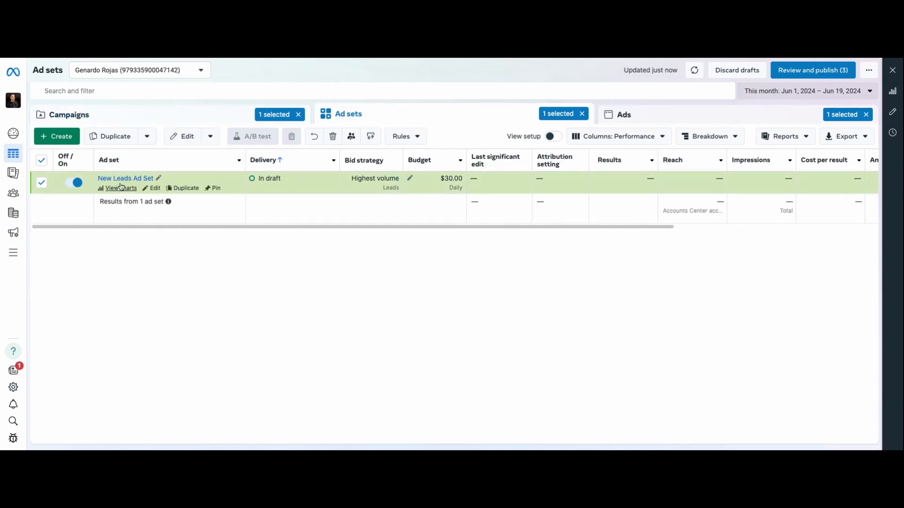
left_click(151, 188)
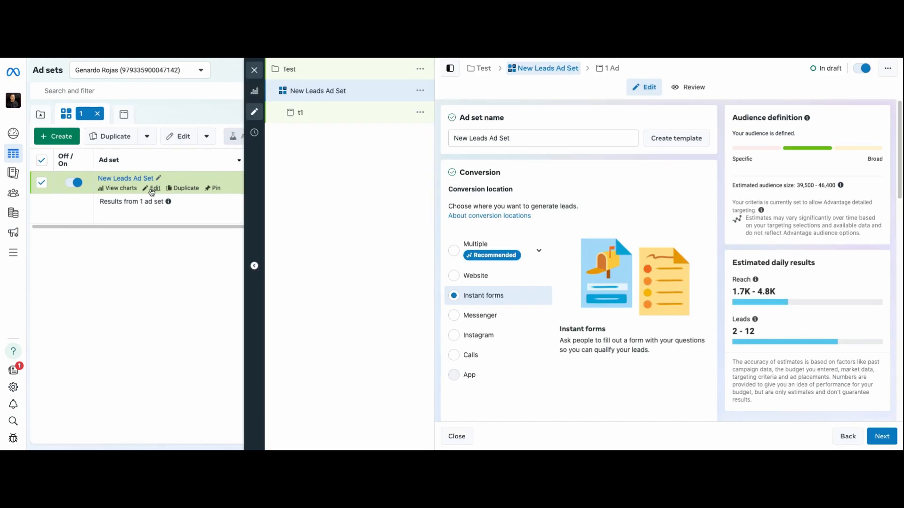
scroll(549, 330, "down", 5)
scroll(549, 330, "down", 15)
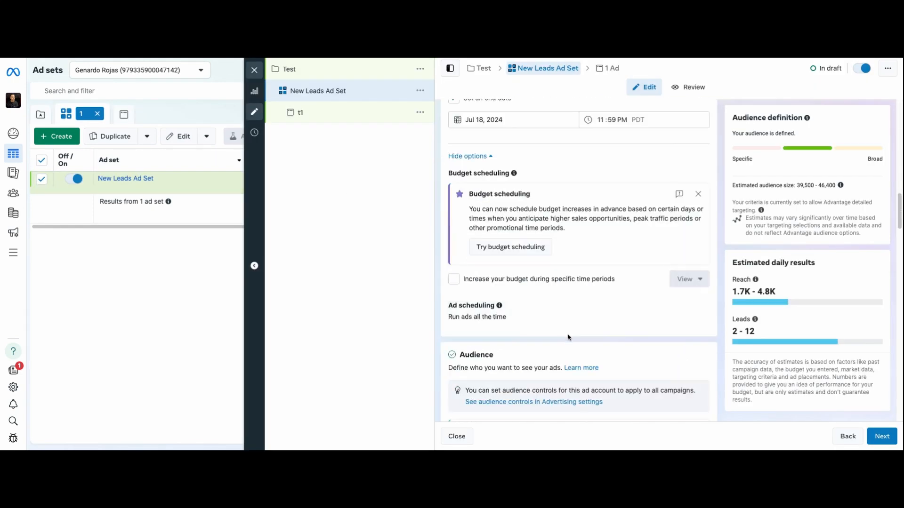
scroll(527, 303, "down", 4)
scroll(524, 330, "up", 10)
scroll(523, 338, "down", 1)
scroll(522, 338, "down", 3)
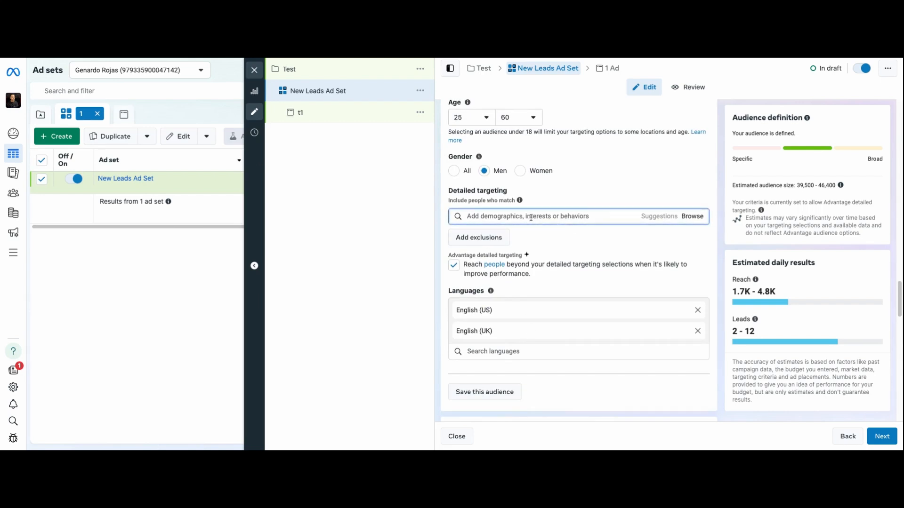
- Search the ad set's detailed targeting for "inc", and close the editor without publishing
type("inc")
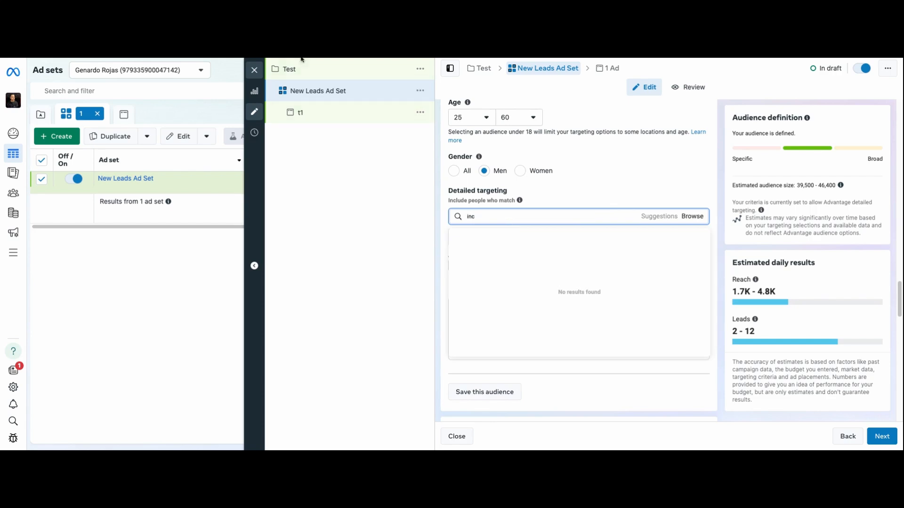
left_click(254, 71)
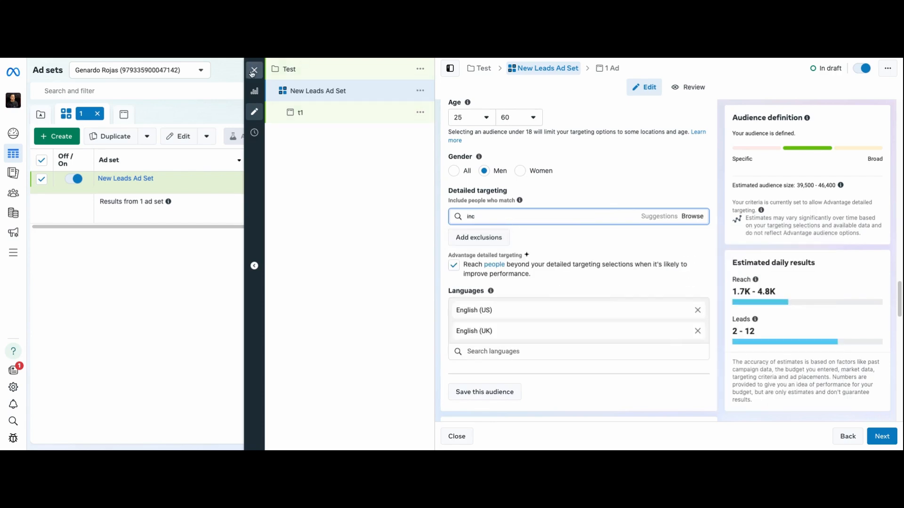
left_click(555, 160)
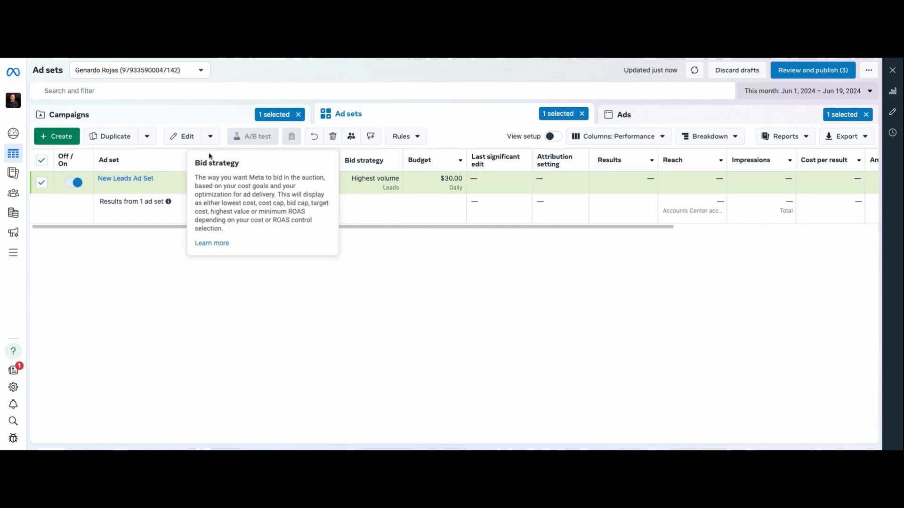
- Duplicate New Leads Ad Set once into the existing campaign Test, keeping existing reactions, comments and shares on new ads
left_click(115, 138)
left_click(376, 258)
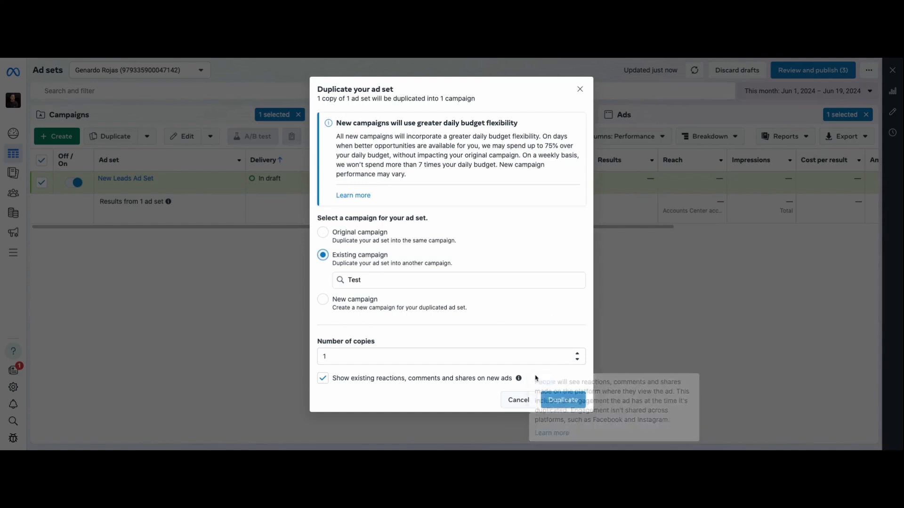
left_click(561, 400)
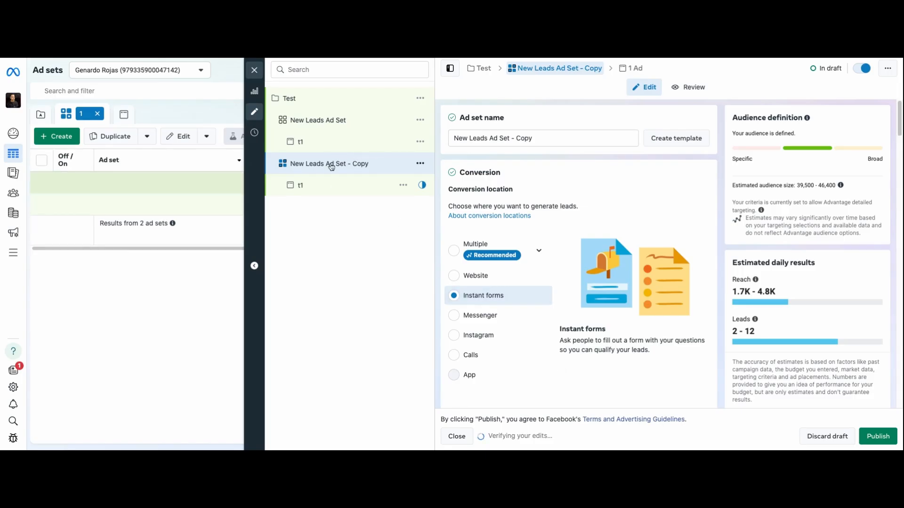
- Add "Household income: top 25%-50% of ZIP codes (US)" to the detailed targeting of New Leads Ad Set - Copy
scroll(548, 294, "down", 15)
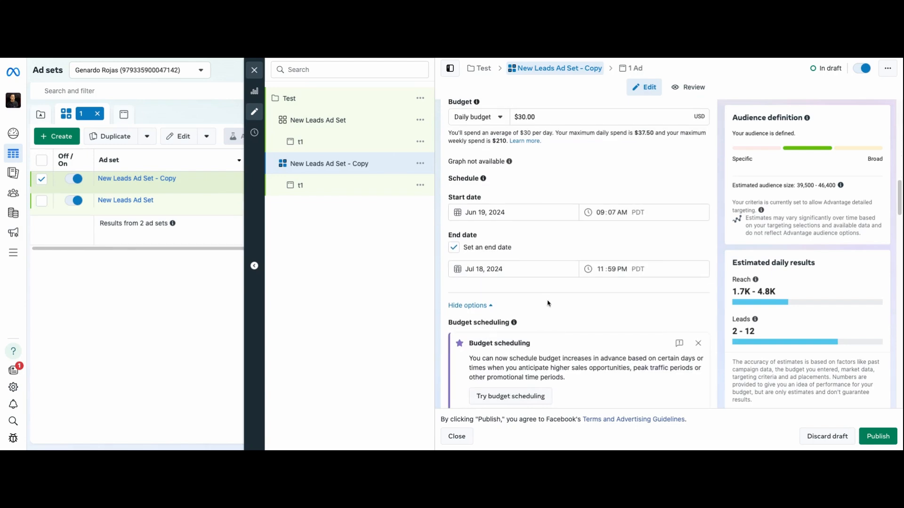
scroll(541, 313, "down", 3)
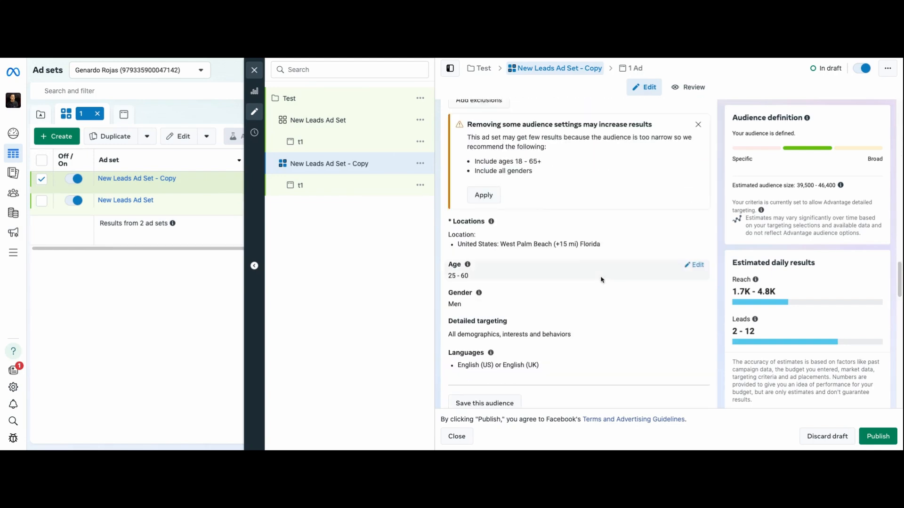
left_click(692, 322)
type("income")
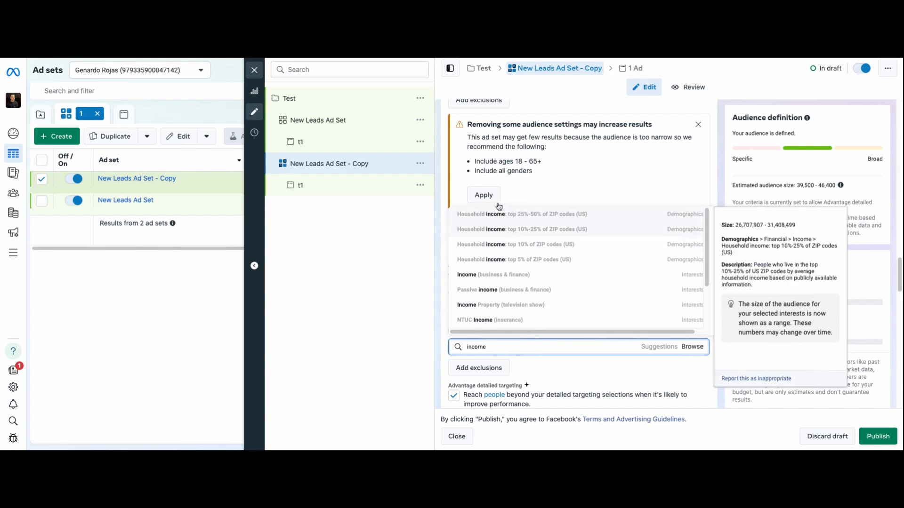
left_click(572, 260)
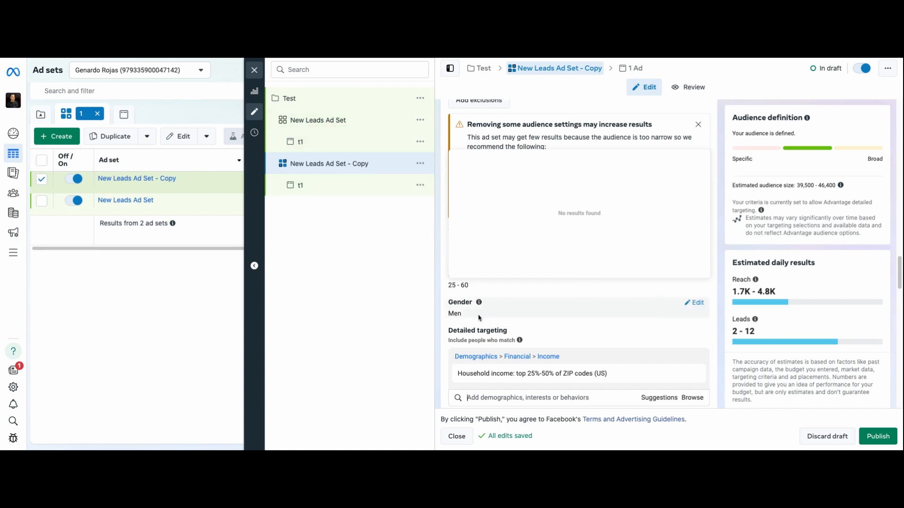
- Review the copied ad set's settings and ad t1 in New Leads Ad Set, and close the editor without publishing
scroll(612, 212, "up", 4)
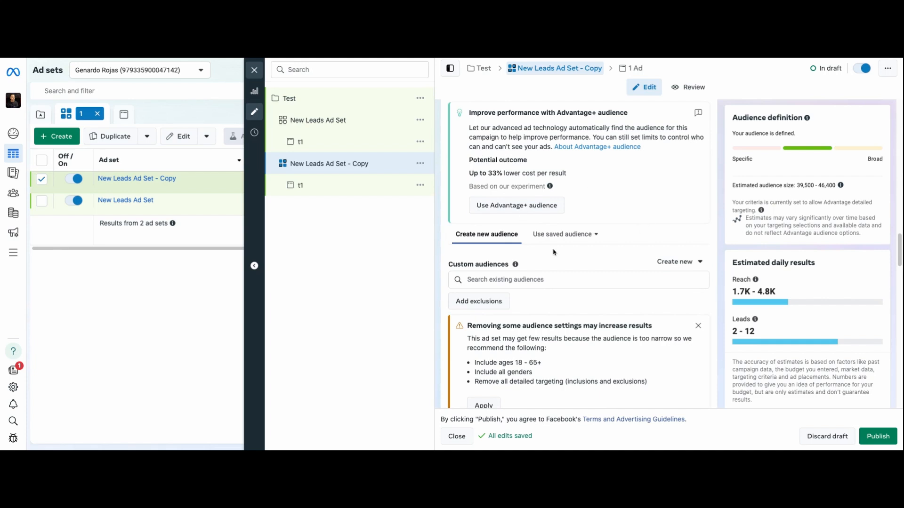
scroll(568, 200, "up", 6)
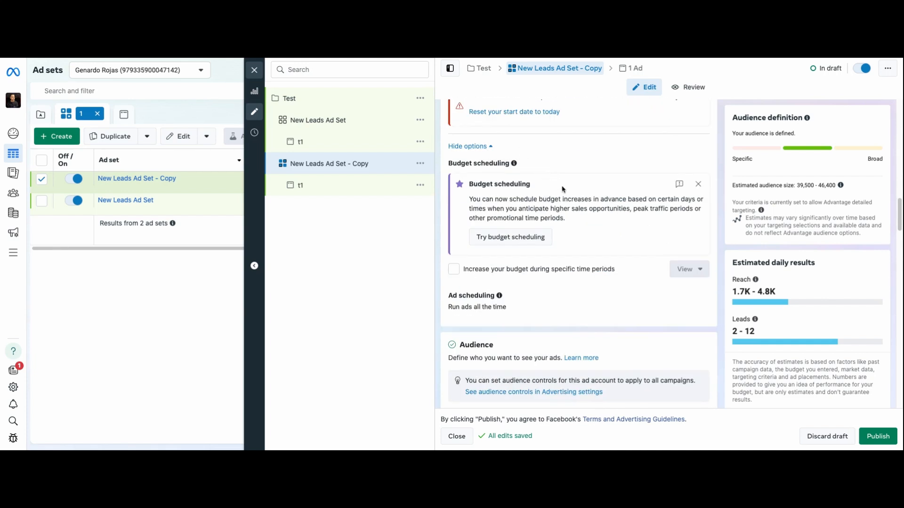
scroll(531, 171, "up", 7)
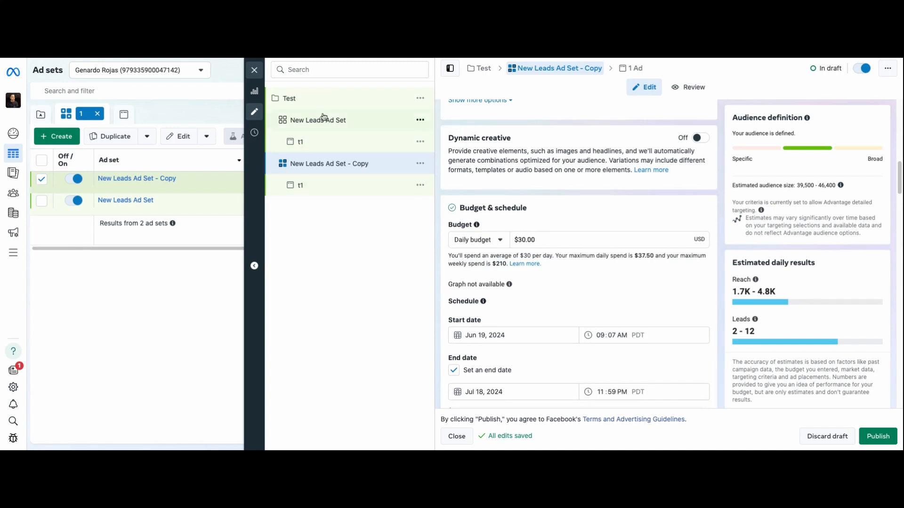
left_click(317, 143)
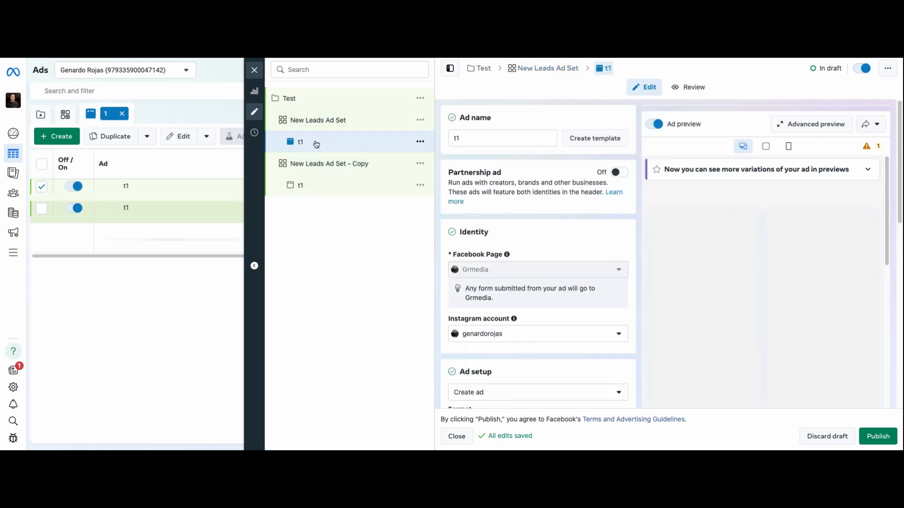
scroll(609, 224, "down", 3)
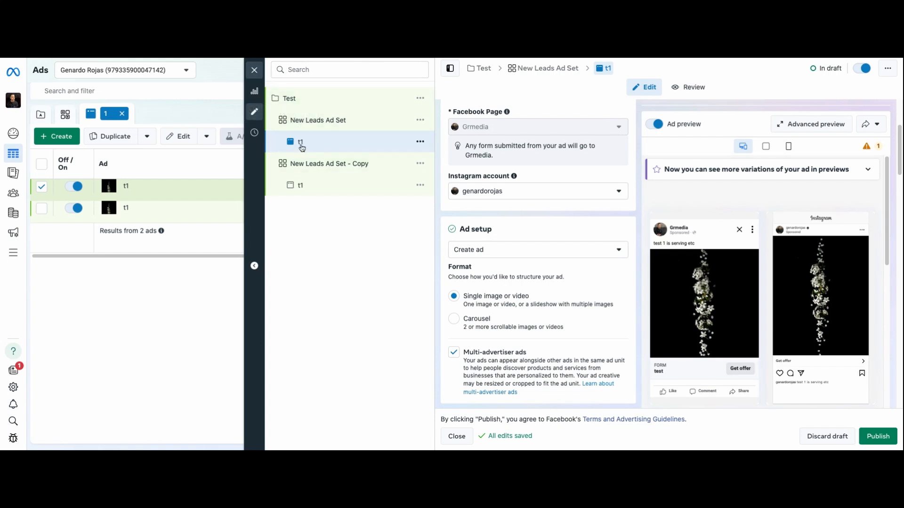
left_click(254, 69)
left_click(556, 160)
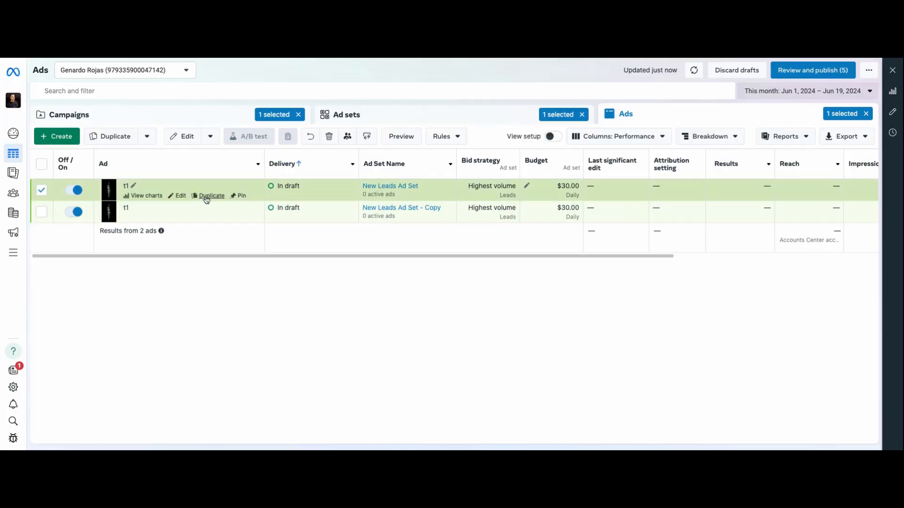
- Duplicate ad t1 once into the existing campaign Test, within the existing New Leads Ad Set
left_click(206, 196)
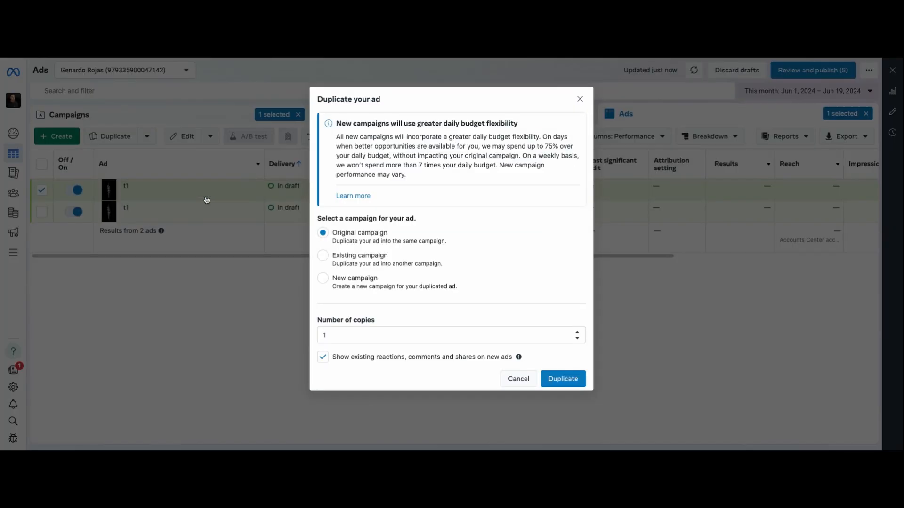
left_click(337, 260)
scroll(469, 349, "down", 3)
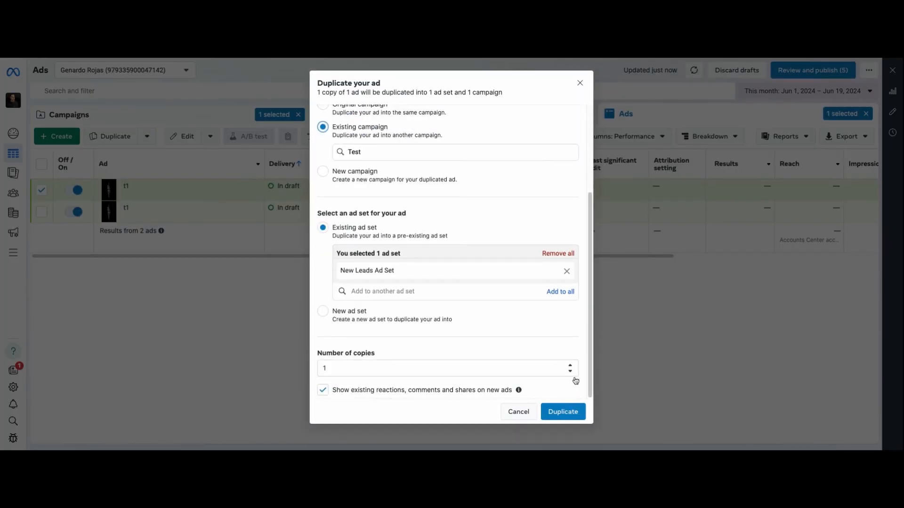
left_click(569, 412)
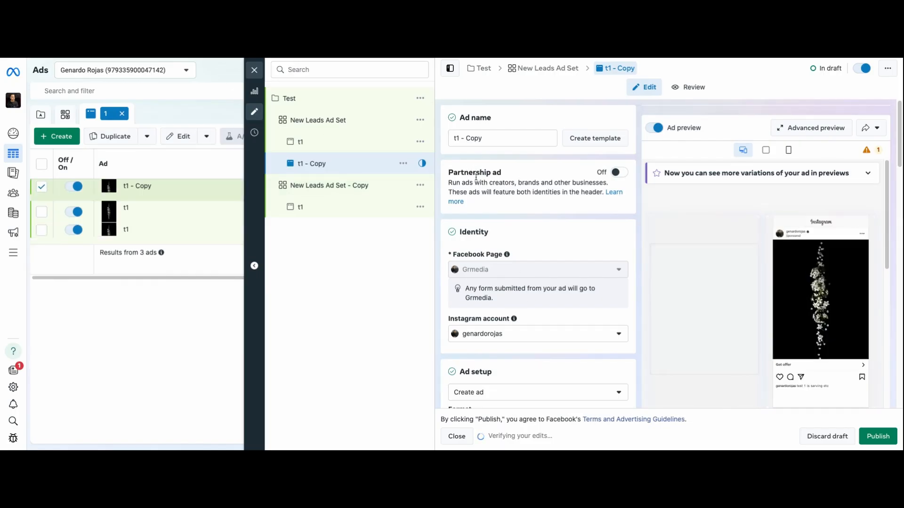
- Examine t1 - Copy's media, primary text, generated text variations, headline, call to action and destination, and close the editor without publishing
scroll(496, 173, "down", 5)
scroll(481, 171, "down", 5)
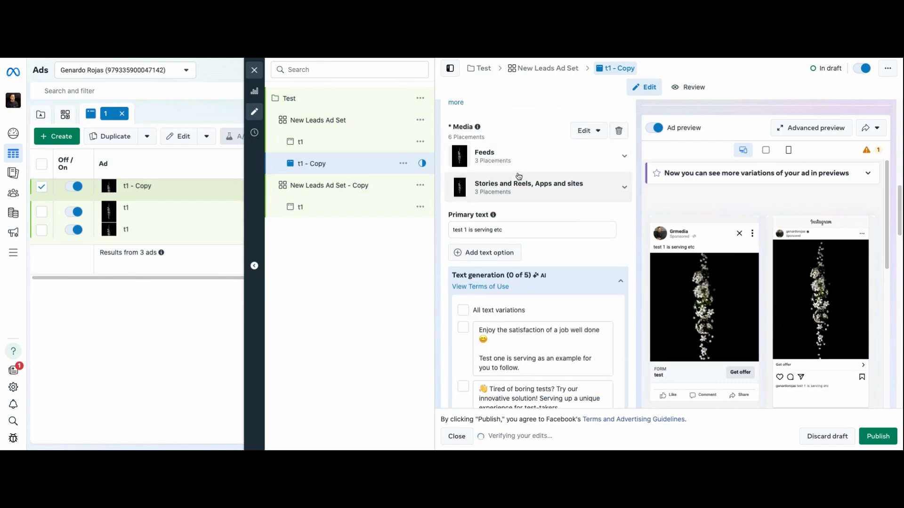
scroll(492, 215, "down", 2)
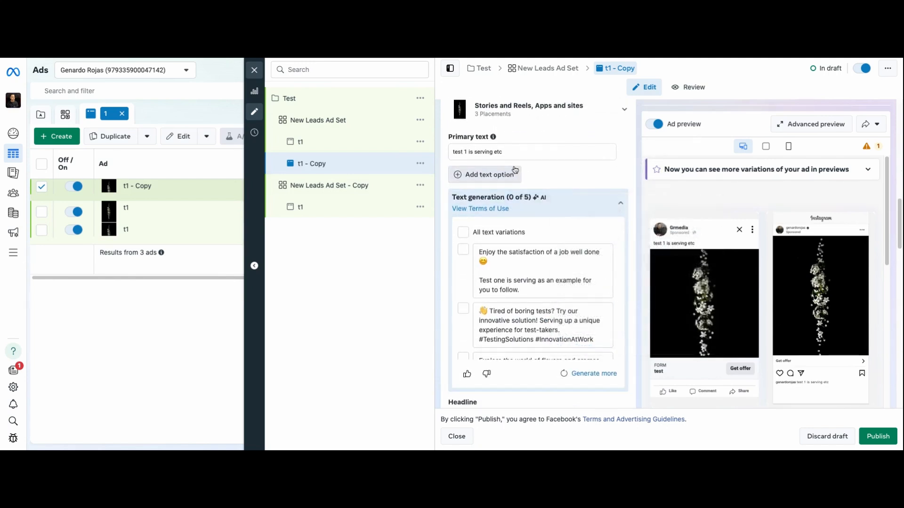
mouse_move(493, 137)
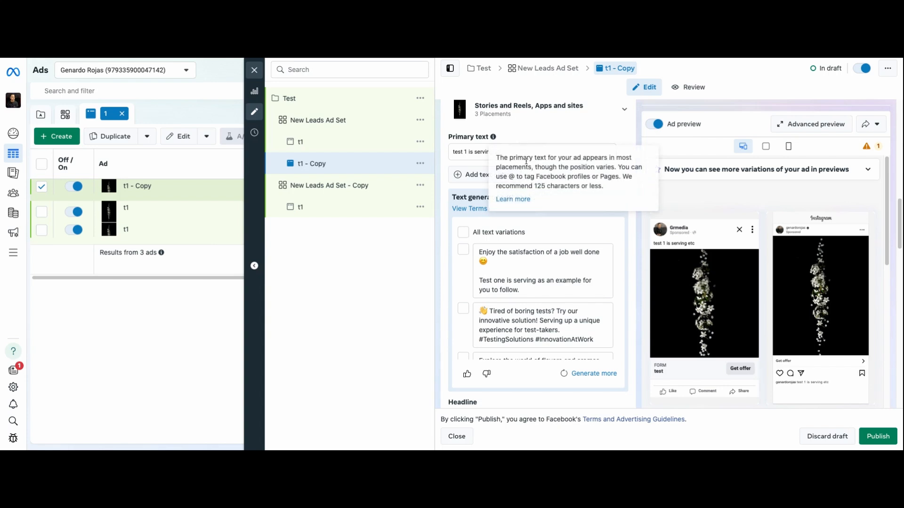
scroll(536, 230, "down", 3)
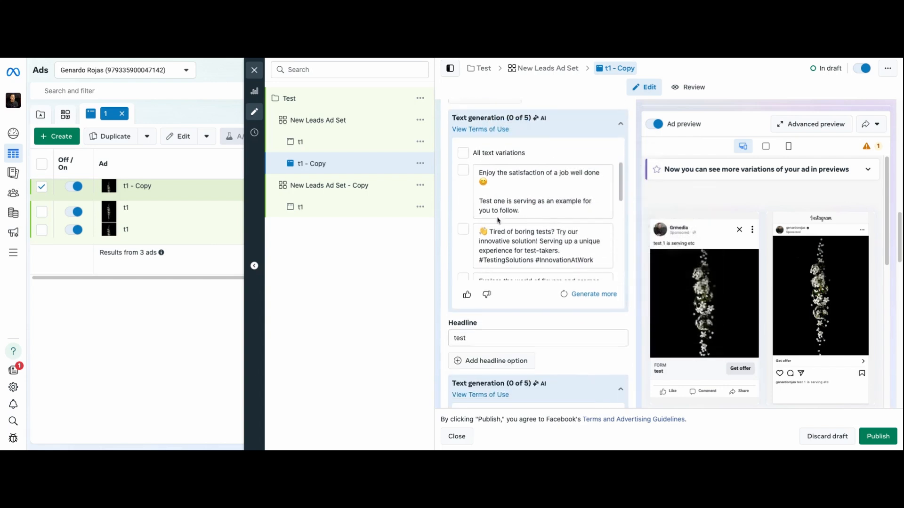
scroll(536, 230, "down", 3)
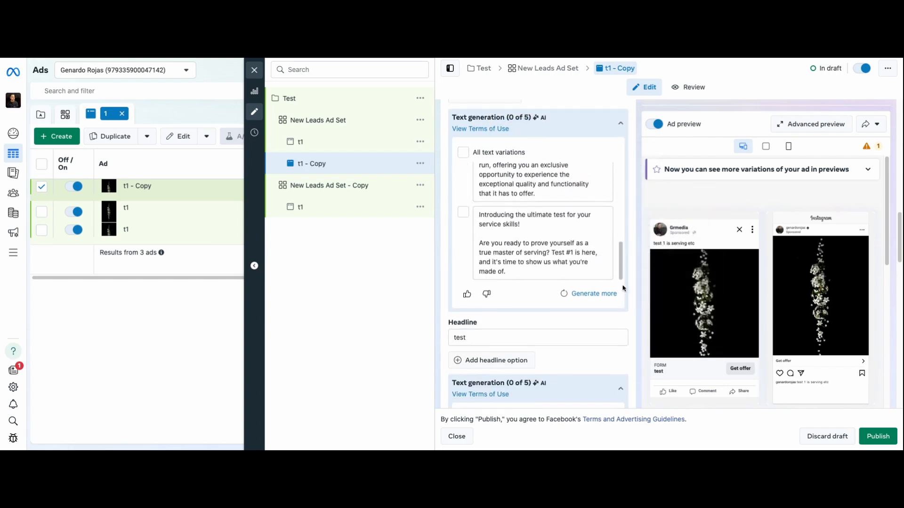
scroll(617, 283, "down", 5)
scroll(613, 273, "down", 4)
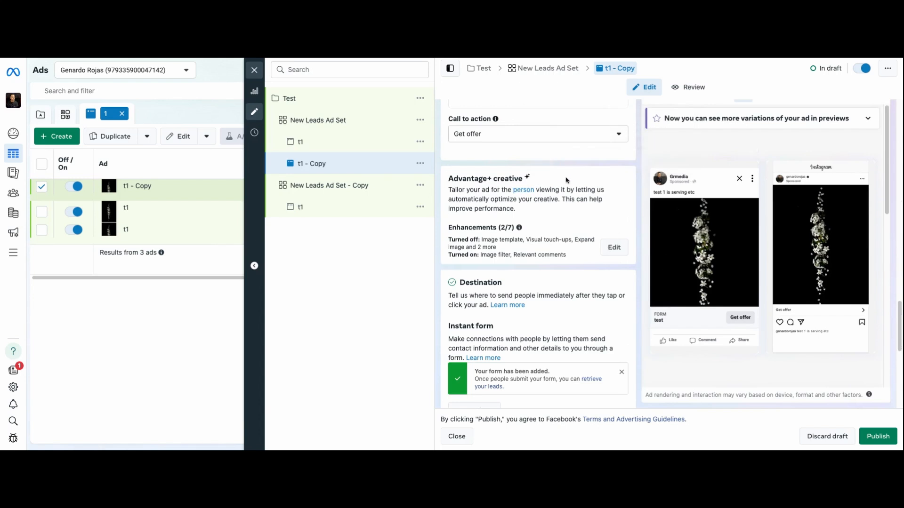
scroll(533, 149, "up", 6)
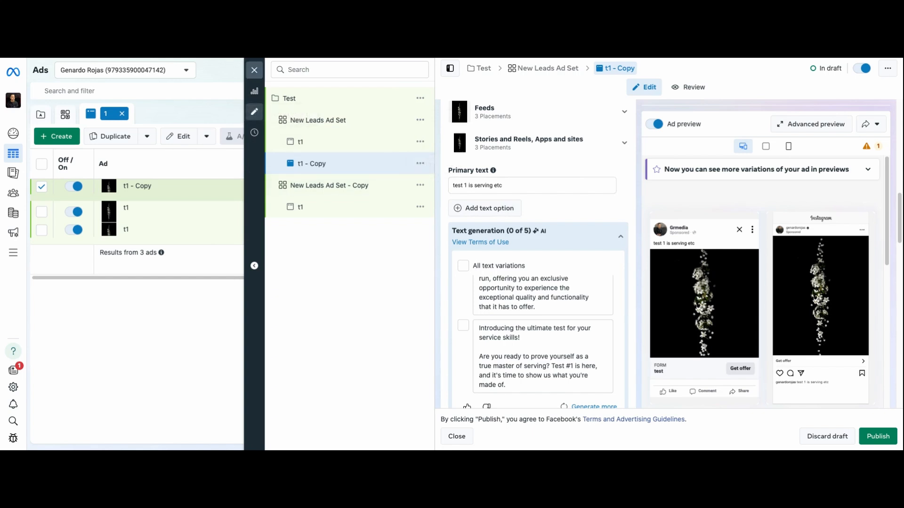
left_click(254, 70)
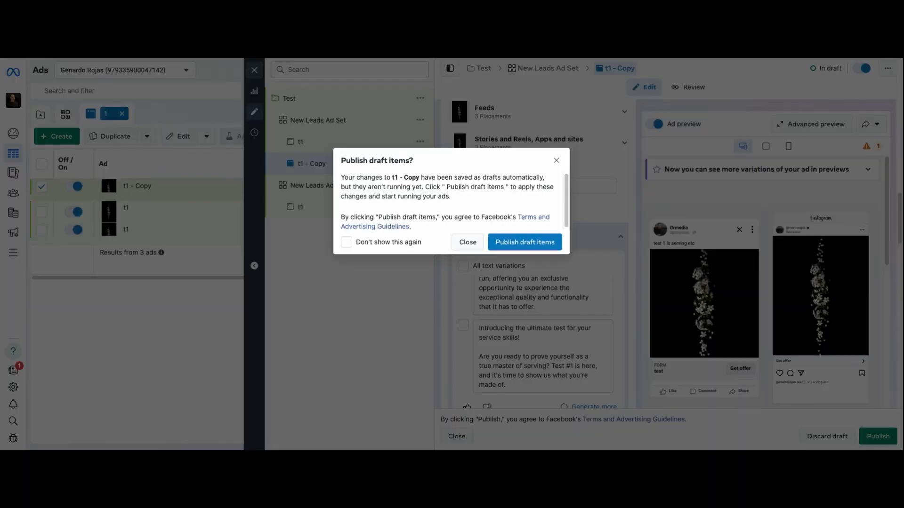
left_click(560, 162)
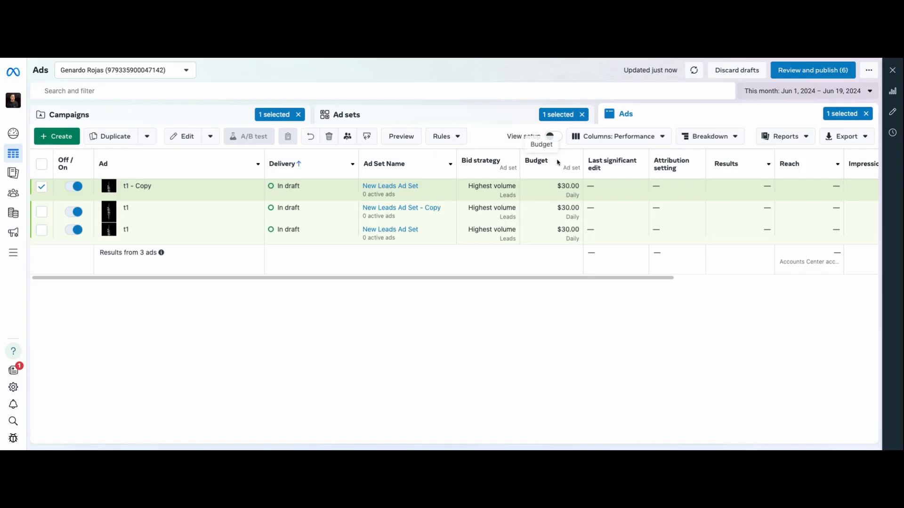